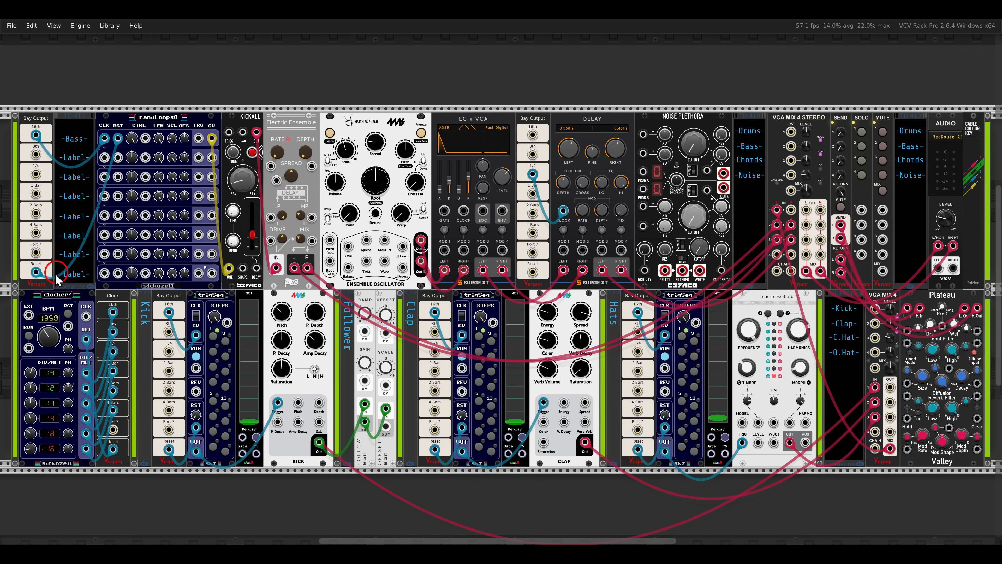
{"action": "left_click_drag", "start_coordinate": [20, 276], "coordinate": [126, 452]}
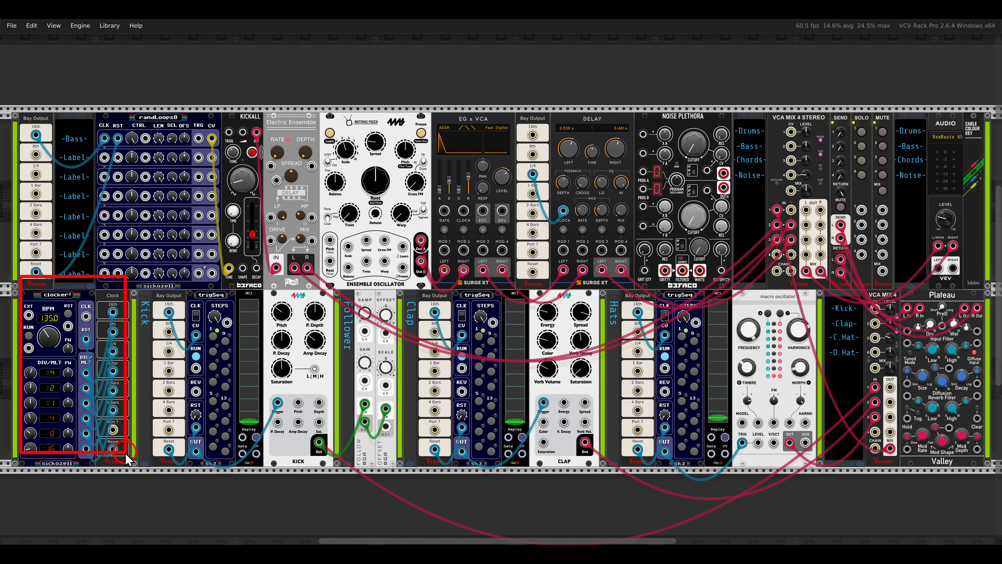
{"action": "key", "text": "Escape"}
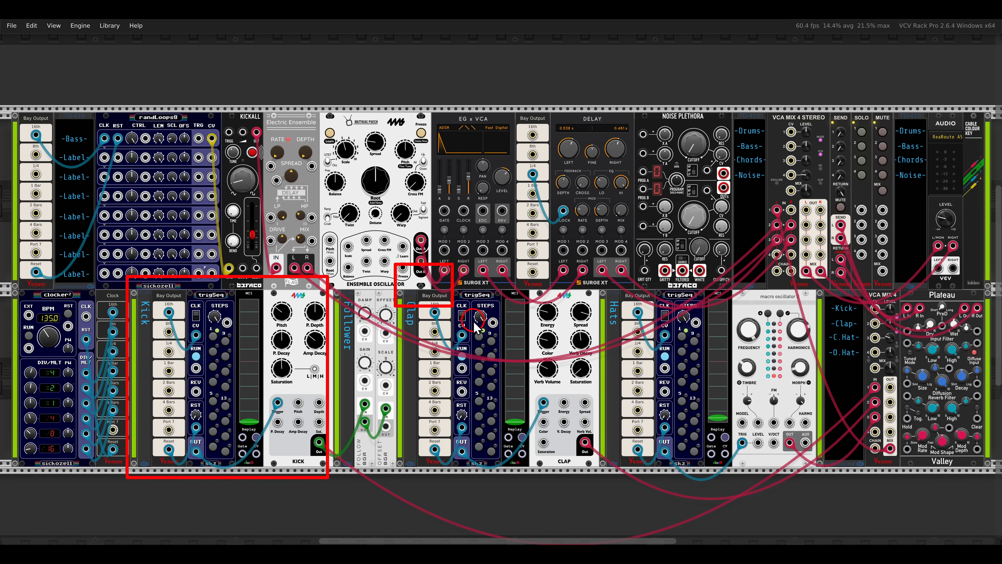
{"action": "left_click_drag", "start_coordinate": [473, 321], "coordinate": [603, 485]}
{"action": "mouse_move", "coordinate": [598, 262]}
{"action": "left_mouse_down"}
{"action": "mouse_move", "coordinate": [732, 445]}
{"action": "mouse_move", "coordinate": [804, 492]}
{"action": "left_mouse_up"}
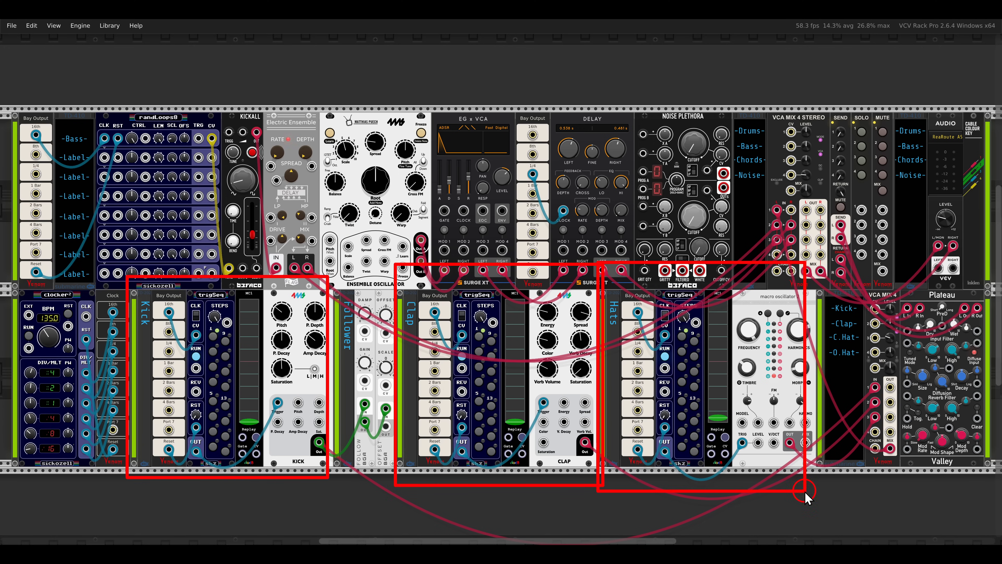
{"action": "key", "text": "Escape"}
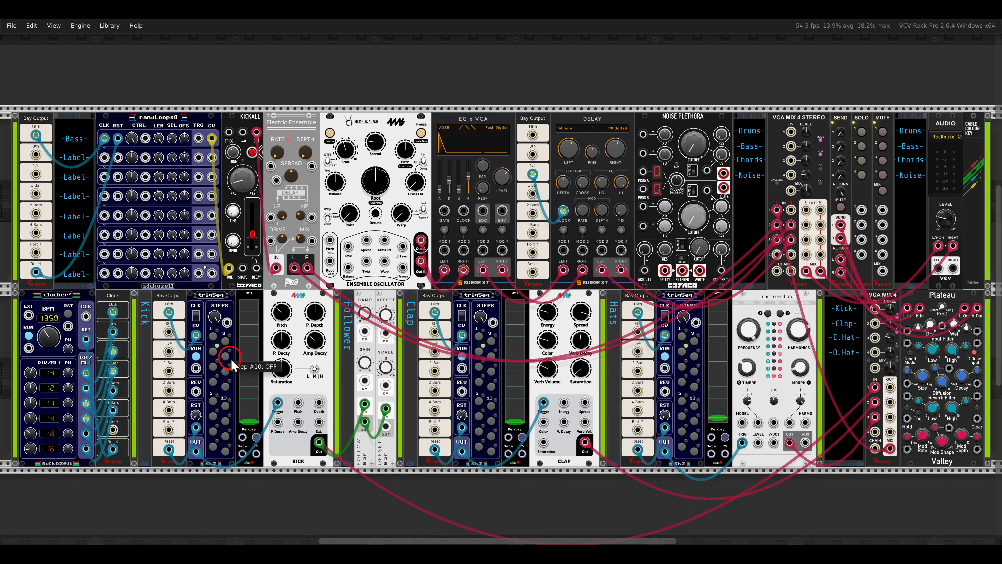
Activate steps 1, 4, 7, 9 and 13 in the kick's trigSeq sequencer.
{"action": "scroll", "coordinate": [404, 379], "scroll_direction": "up", "scroll_amount": 4}
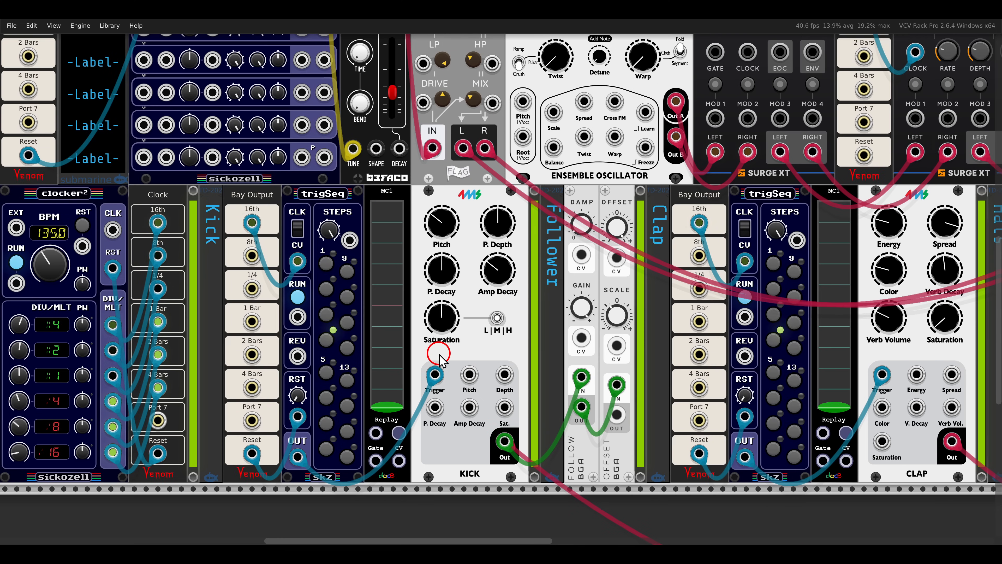
{"action": "left_click_drag", "start_coordinate": [438, 356], "coordinate": [502, 355]}
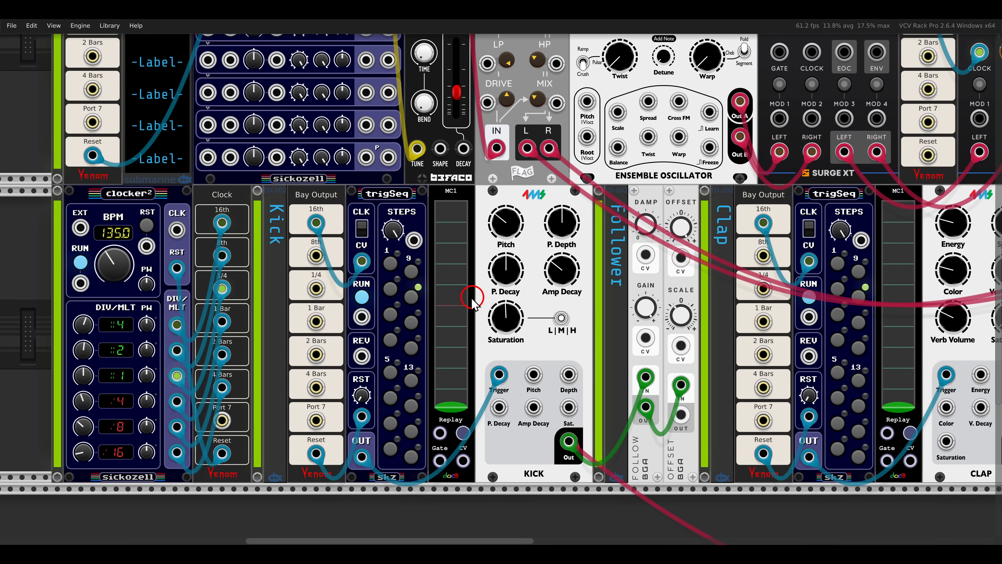
{"action": "left_click", "coordinate": [392, 268]}
{"action": "left_click", "coordinate": [390, 339]}
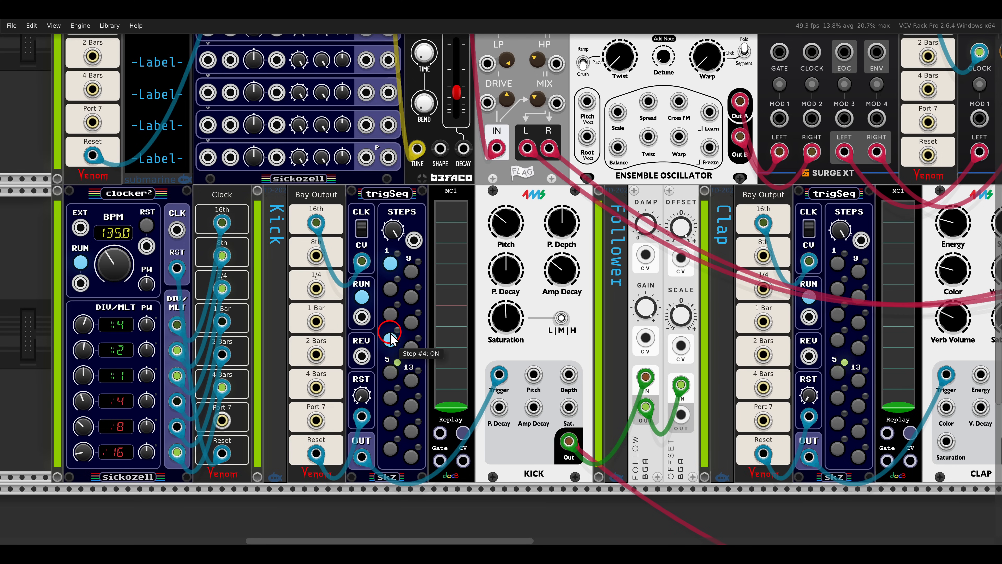
{"action": "left_click", "coordinate": [395, 400]}
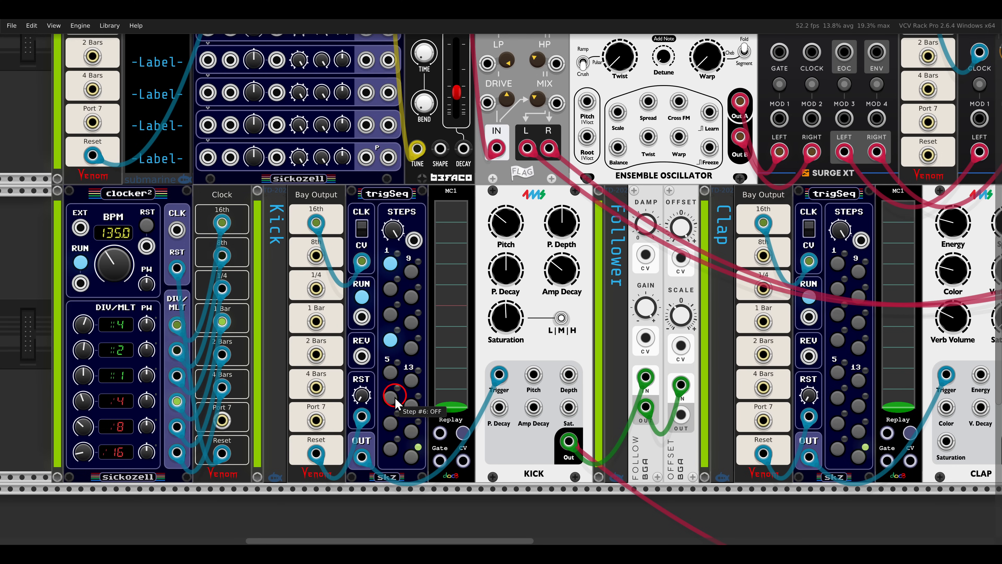
{"action": "left_click", "coordinate": [395, 421]}
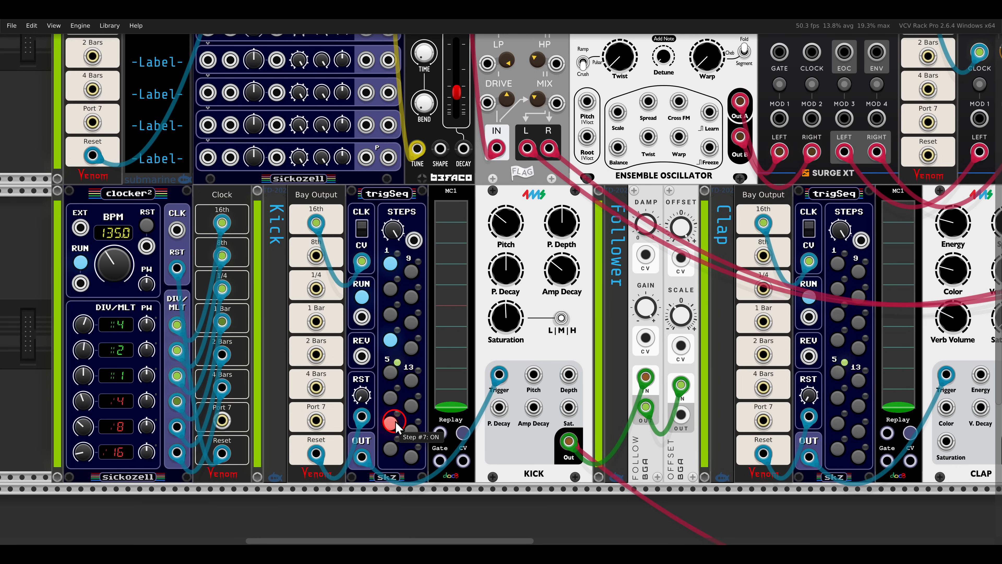
{"action": "left_click", "coordinate": [410, 380]}
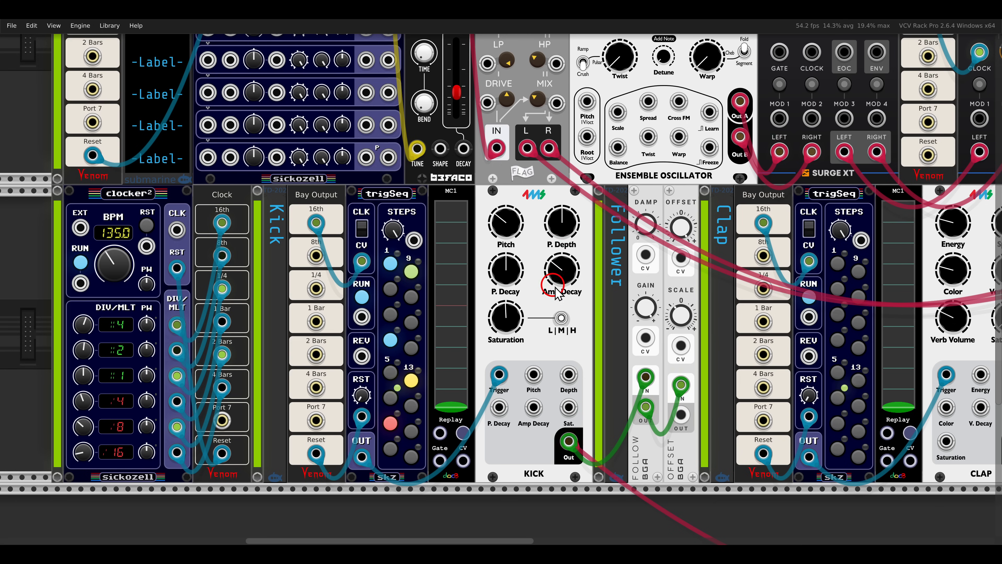
Set the Kick module's Saturation to about 30.12% with the range switch at L, and shorten its Amp Decay slightly.
{"action": "left_click_drag", "start_coordinate": [507, 314], "coordinate": [523, 381]}
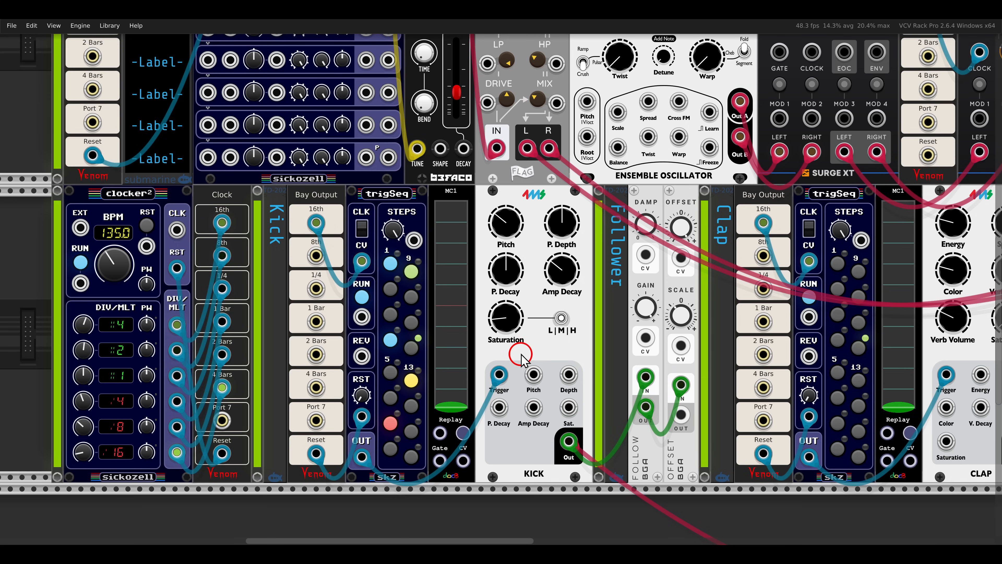
{"action": "left_click", "coordinate": [551, 321]}
{"action": "mouse_move", "coordinate": [521, 317]}
{"action": "left_mouse_down"}
{"action": "mouse_move", "coordinate": [510, 279]}
{"action": "mouse_move", "coordinate": [515, 302]}
{"action": "left_mouse_up"}
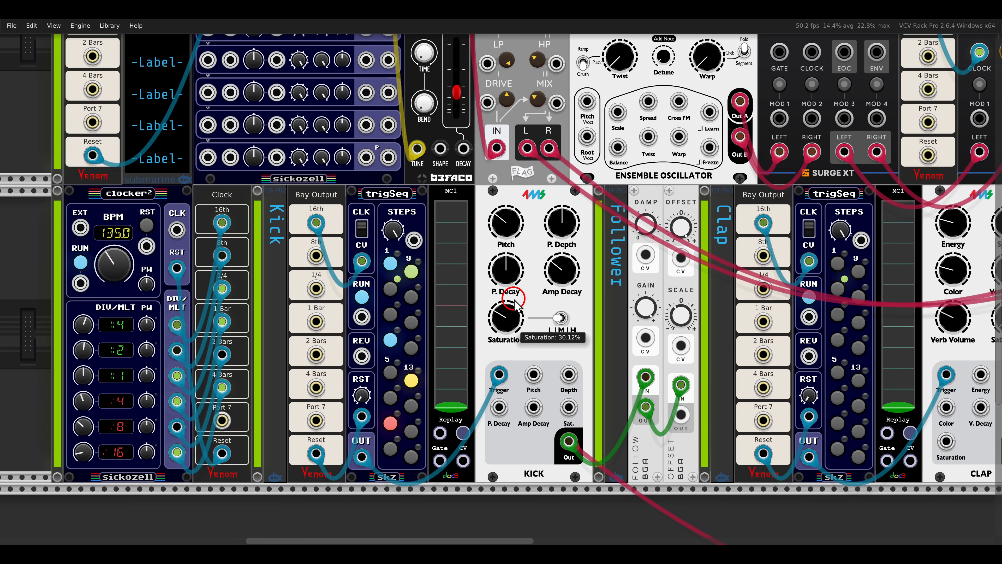
{"action": "left_click_drag", "start_coordinate": [553, 273], "coordinate": [555, 283]}
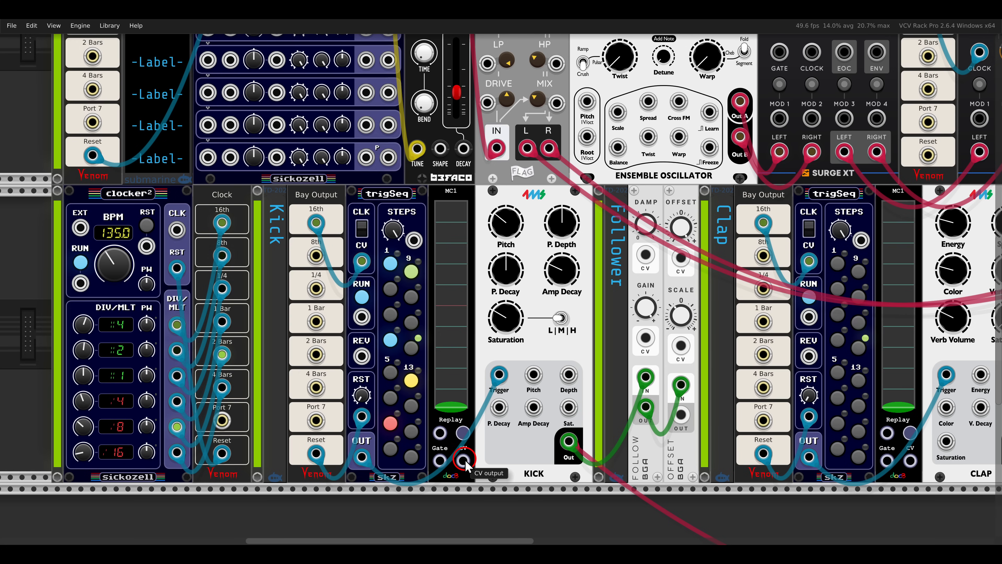
Patch the kick's MC1 CV output to the Kick module's Sat. input and record a movement of the MC1 fader.
{"action": "left_click_drag", "start_coordinate": [463, 460], "coordinate": [568, 407]}
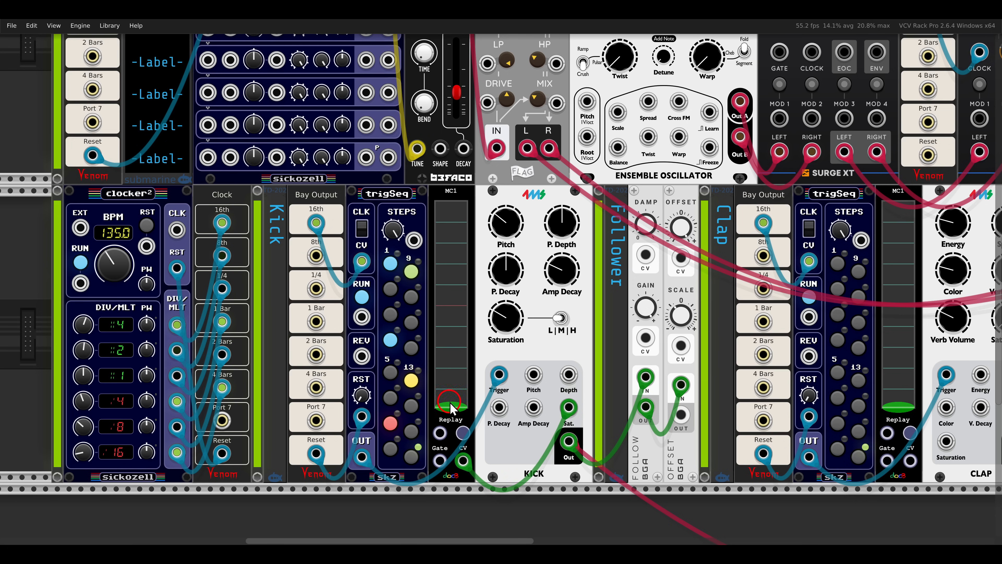
{"action": "mouse_move", "coordinate": [454, 410]}
{"action": "left_mouse_down"}
{"action": "mouse_move", "coordinate": [453, 259]}
{"action": "mouse_move", "coordinate": [461, 415]}
{"action": "left_mouse_up"}
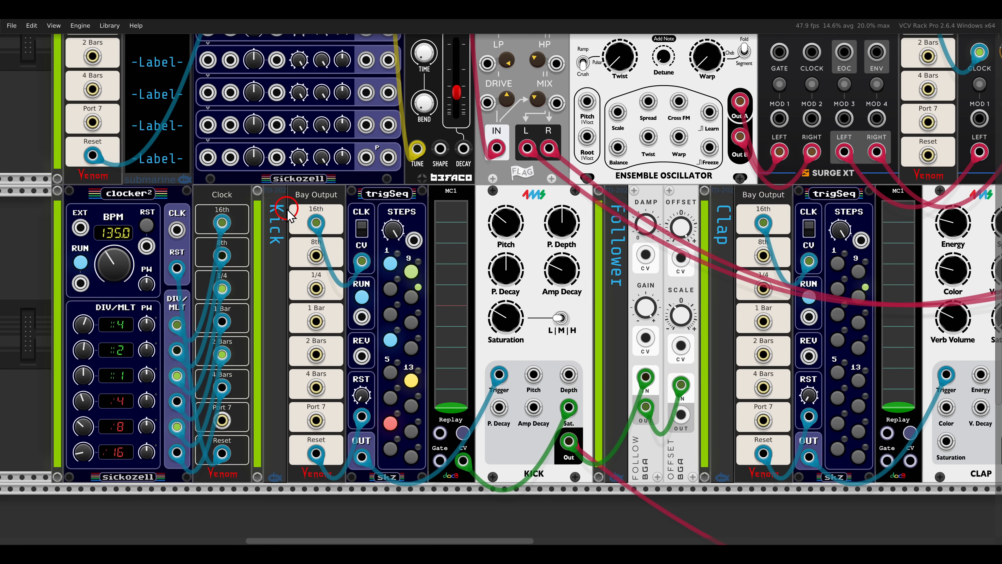
{"action": "mouse_move", "coordinate": [284, 196]}
{"action": "left_mouse_down"}
{"action": "mouse_move", "coordinate": [338, 371]}
{"action": "mouse_move", "coordinate": [338, 403]}
{"action": "left_mouse_up"}
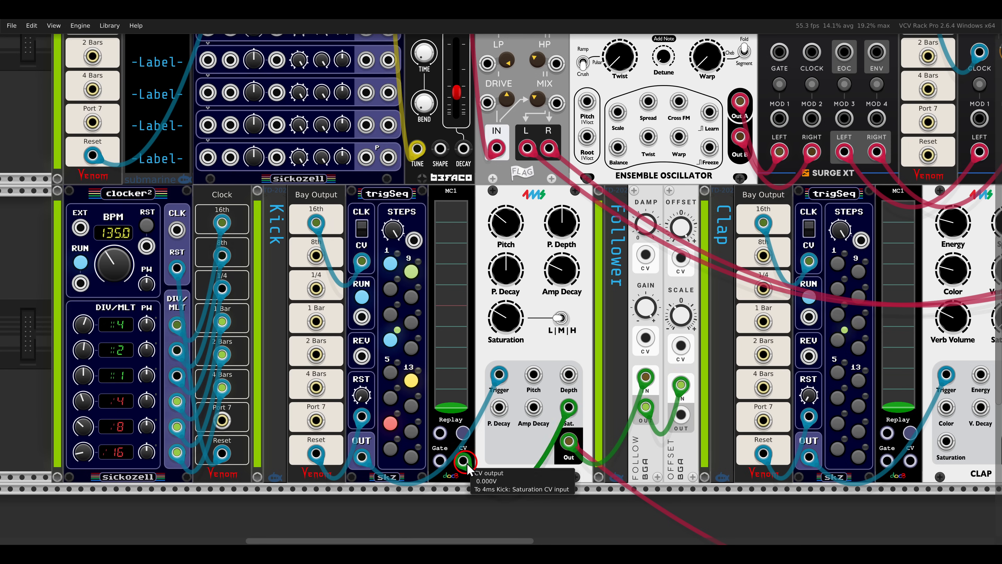
Patch the kick bay's 1 Bar output to its MC1 Replay input, and try step 3 of the kick sequence on and off.
{"action": "left_click_drag", "start_coordinate": [314, 321], "coordinate": [439, 432]}
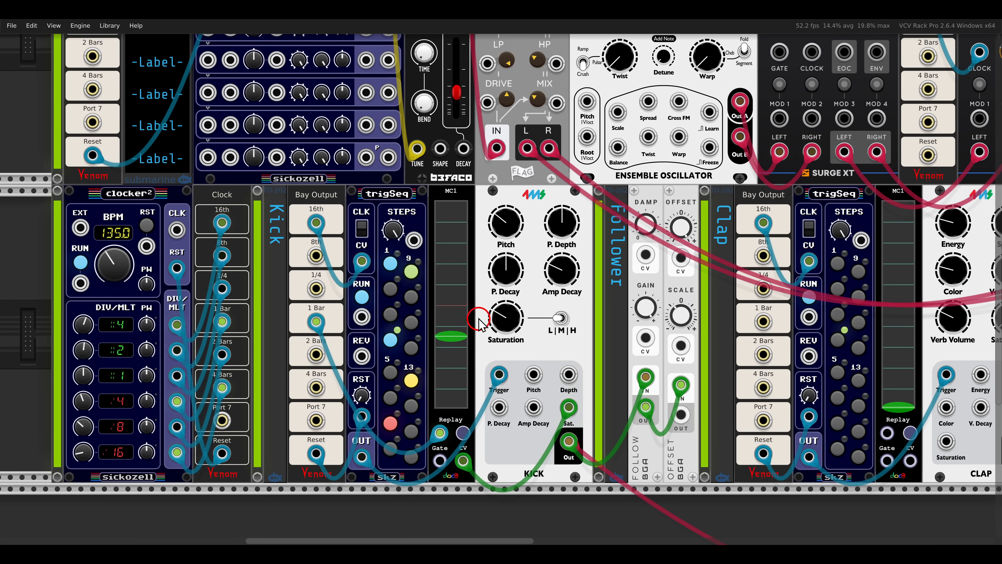
{"action": "left_click", "coordinate": [390, 314]}
{"action": "left_click", "coordinate": [390, 314]}
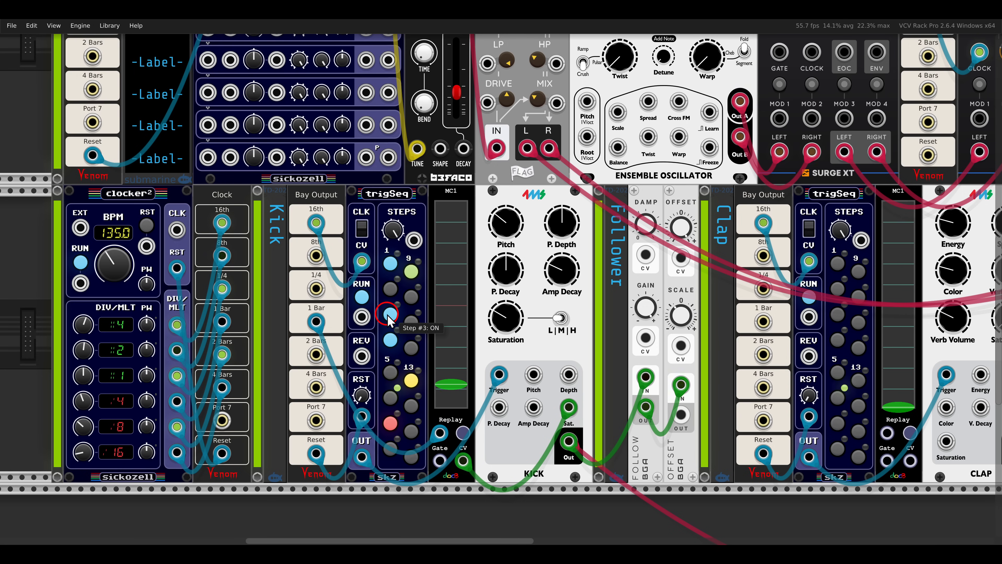
Activate steps 4 and 13 in the clap's trigSeq sequencer.
{"action": "scroll", "coordinate": [544, 349], "scroll_direction": "right", "scroll_amount": 5}
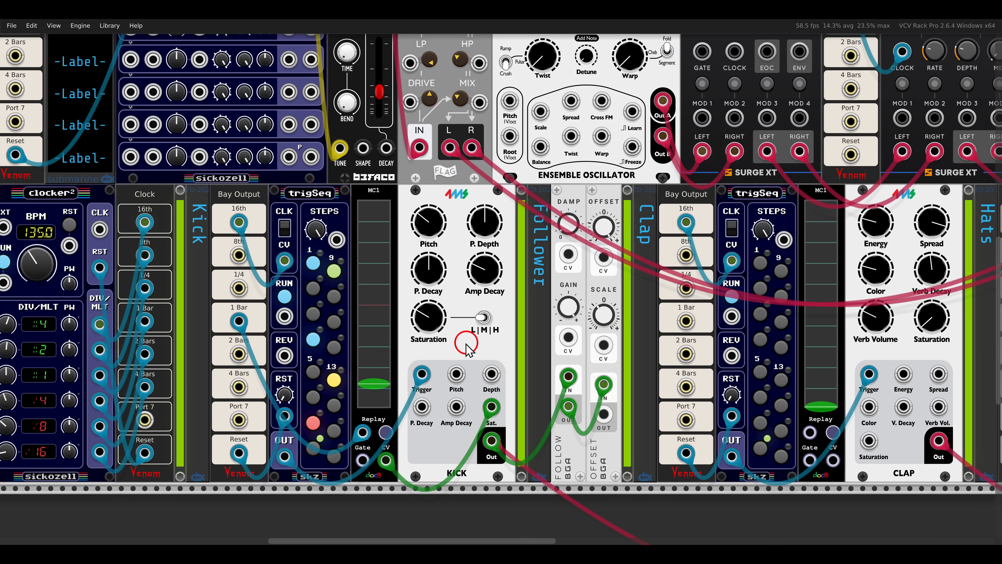
{"action": "scroll", "coordinate": [637, 343], "scroll_direction": "right", "scroll_amount": 12}
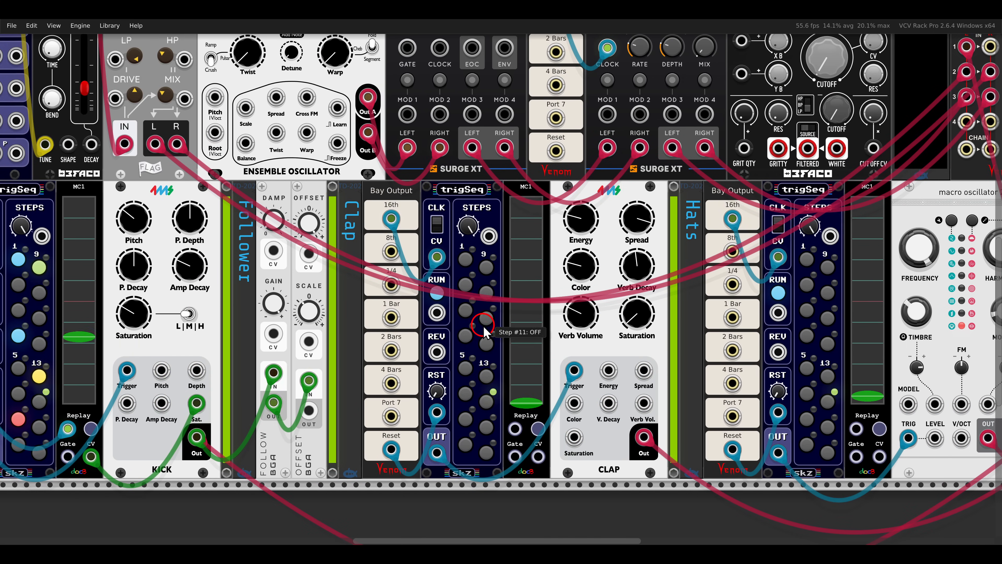
{"action": "left_click", "coordinate": [464, 335]}
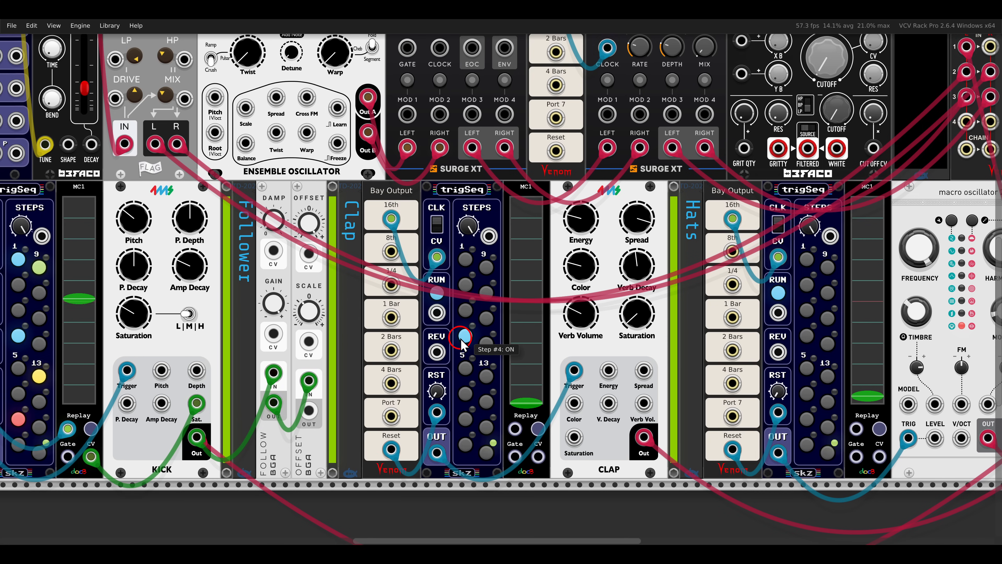
{"action": "left_click", "coordinate": [486, 343]}
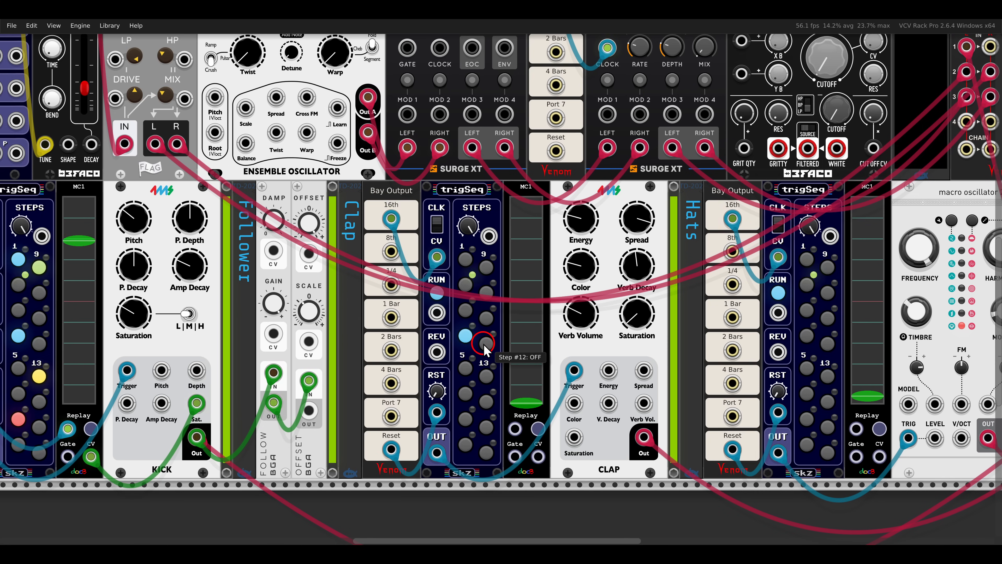
{"action": "left_click", "coordinate": [487, 373]}
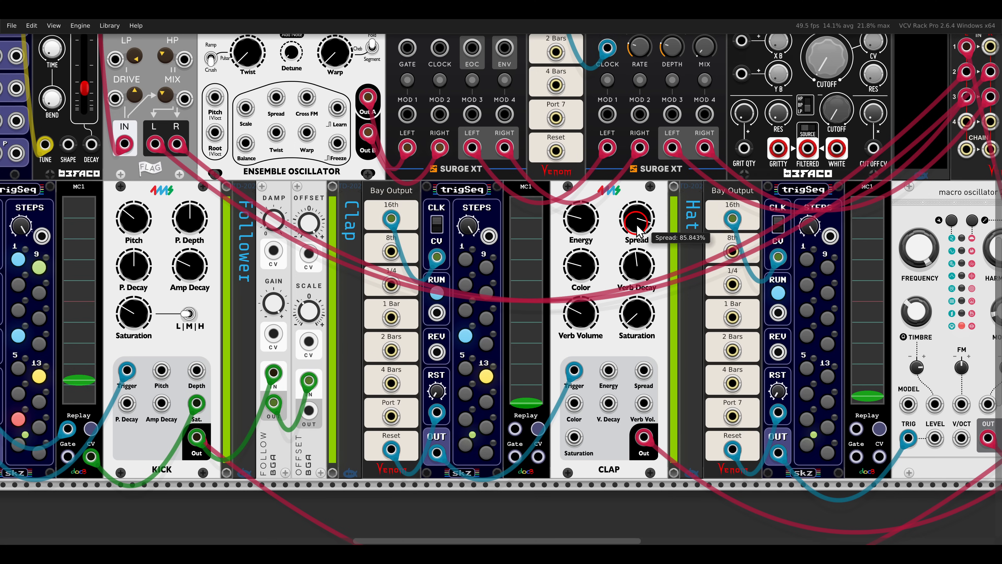
Set the Clap module's Verb Decay to about 44.3 ms and Color to about 2.72 kHz, and adjust its Spread, Verb Volume and Energy.
{"action": "left_click_drag", "start_coordinate": [637, 220], "coordinate": [633, 257]}
{"action": "left_click_drag", "start_coordinate": [585, 328], "coordinate": [588, 336]}
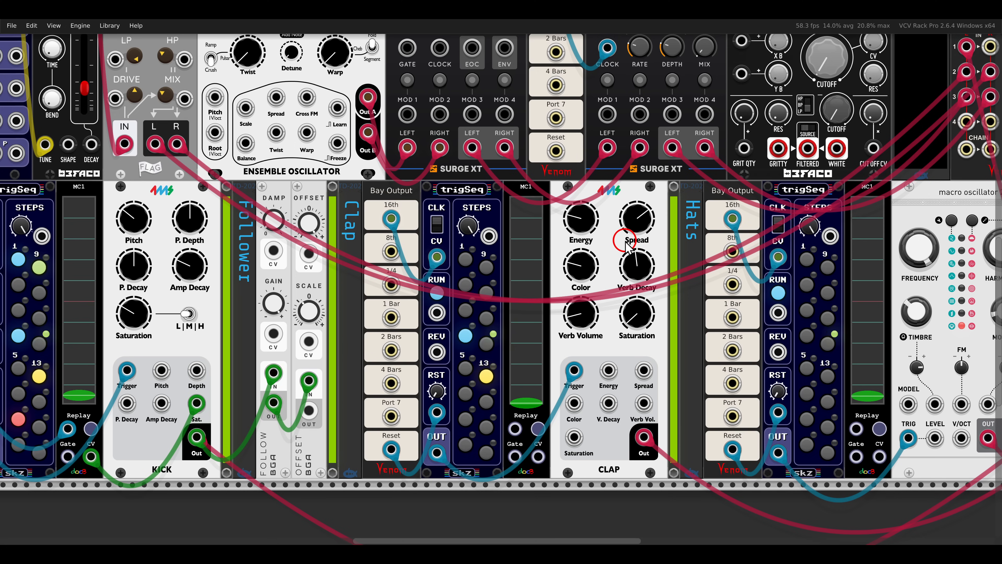
{"action": "left_click_drag", "start_coordinate": [642, 274], "coordinate": [638, 318]}
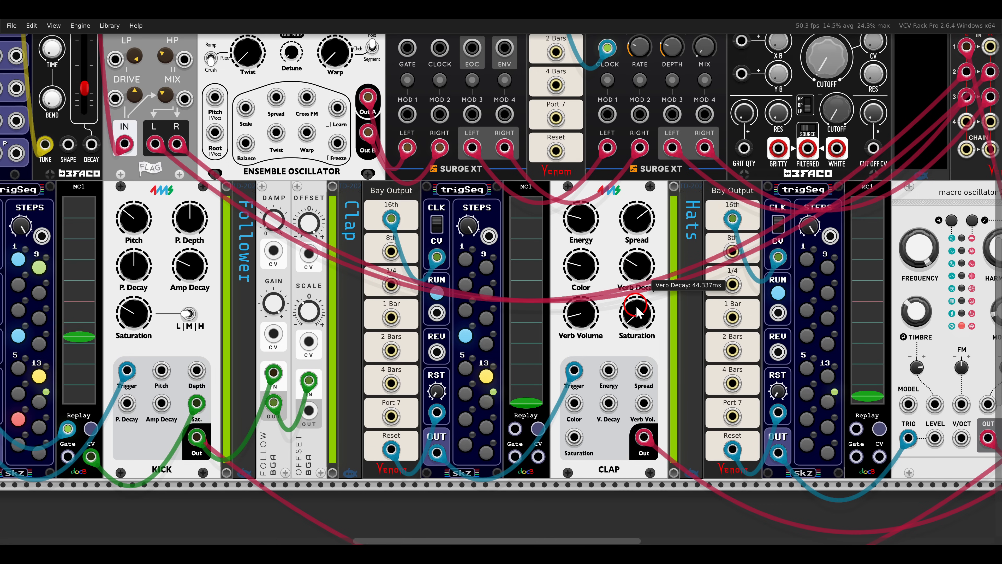
{"action": "left_click_drag", "start_coordinate": [578, 266], "coordinate": [578, 281]}
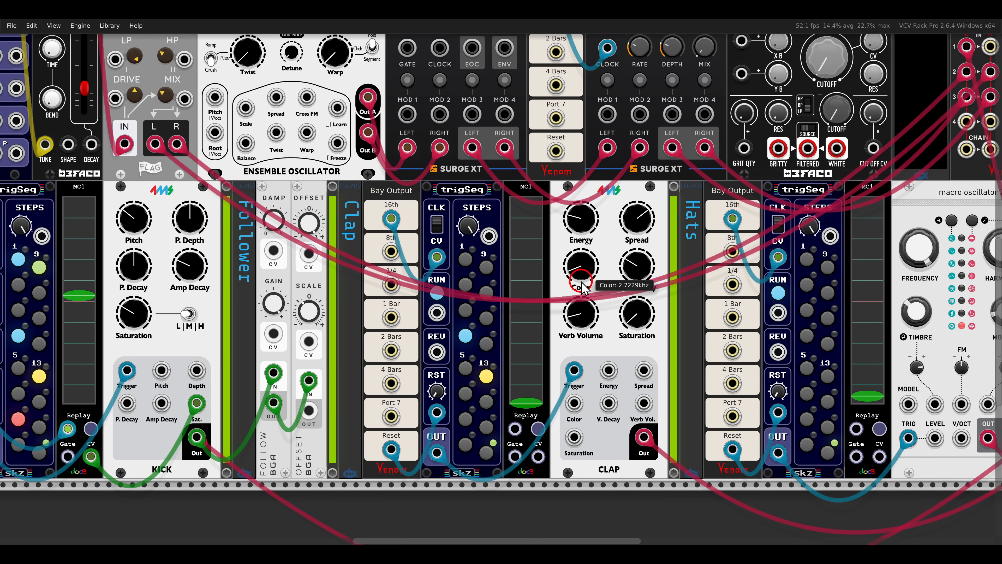
{"action": "left_click_drag", "start_coordinate": [581, 231], "coordinate": [583, 281]}
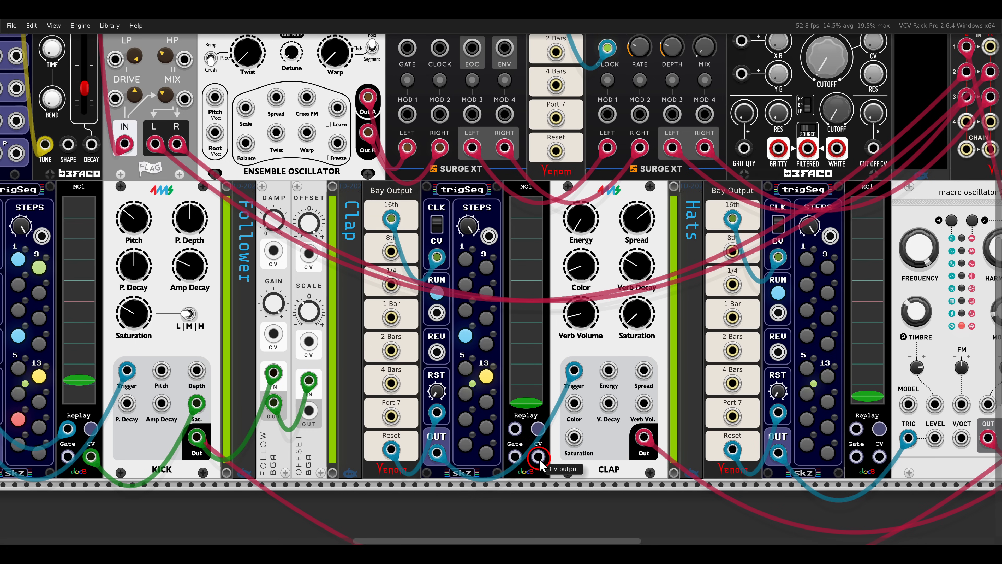
Modulate the clap's Verb Vol. input from its MC1 CV output, with a recorded fader movement replayed by the 1 Bar output.
{"action": "left_click_drag", "start_coordinate": [538, 457], "coordinate": [644, 403]}
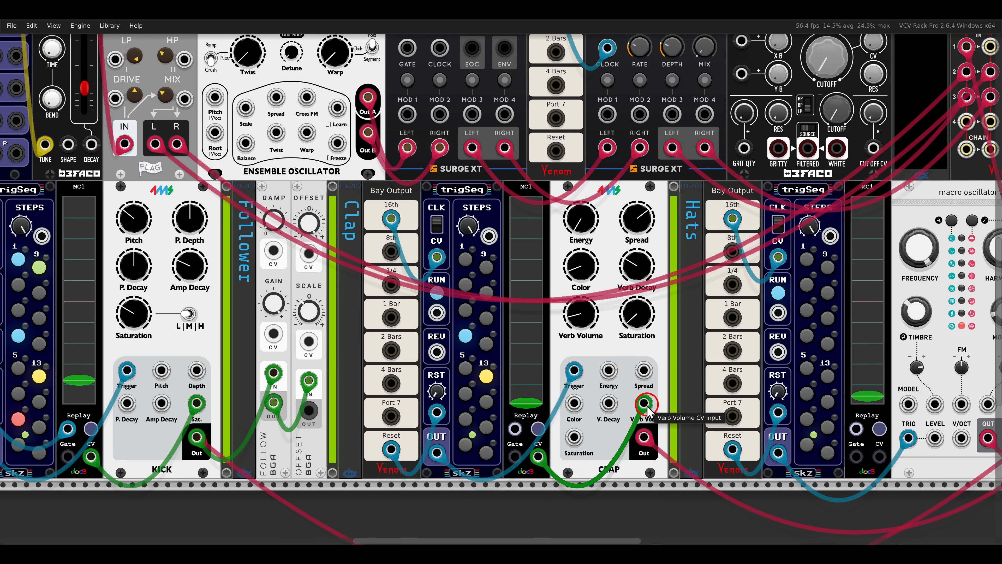
{"action": "left_click_drag", "start_coordinate": [526, 403], "coordinate": [390, 317]}
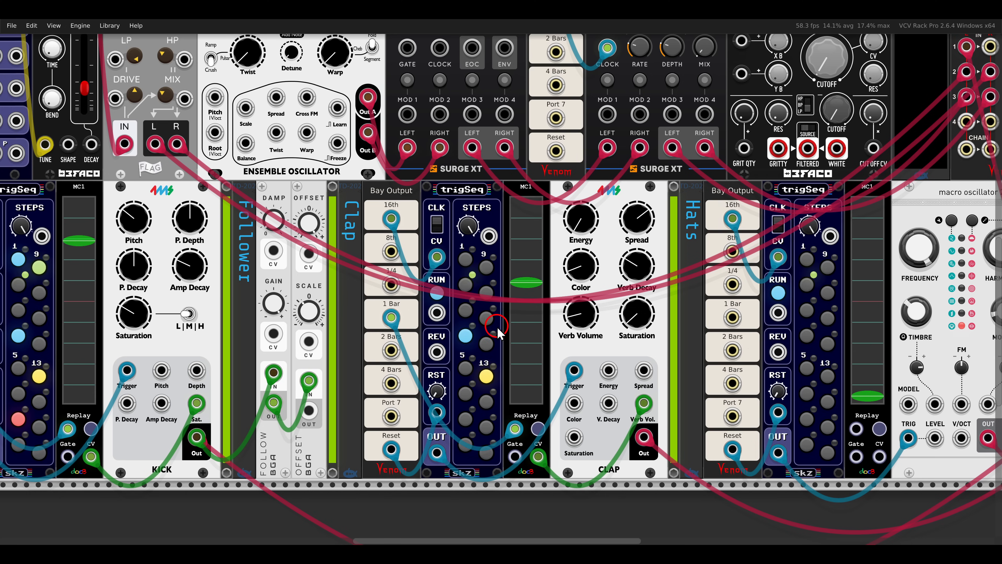
{"action": "mouse_move", "coordinate": [527, 402]}
{"action": "left_mouse_down"}
{"action": "mouse_move", "coordinate": [532, 253]}
{"action": "mouse_move", "coordinate": [528, 402]}
{"action": "left_mouse_up"}
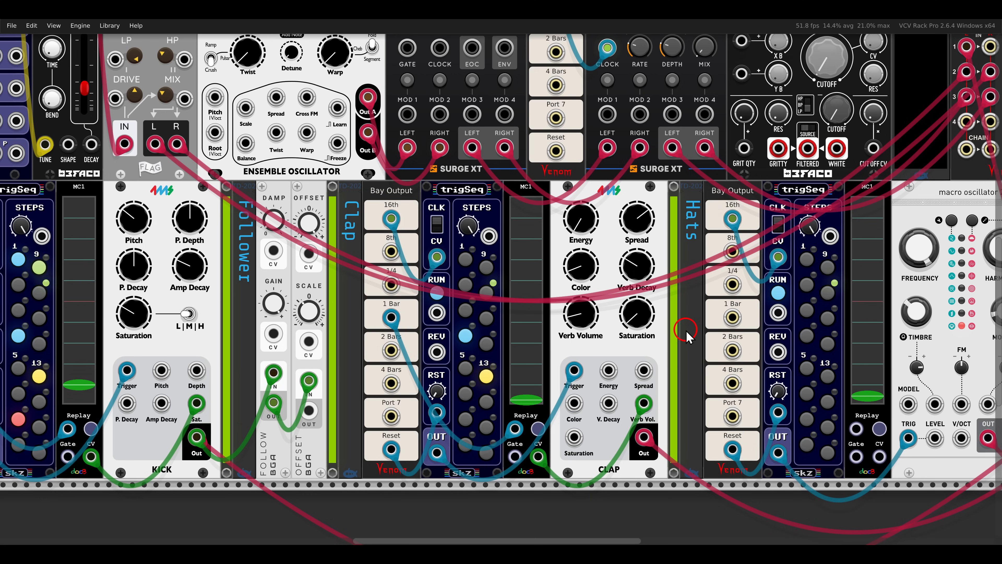
Check which synthesis model is active in the hats' macro oscillator.
{"action": "left_click_drag", "start_coordinate": [686, 331], "coordinate": [356, 336]}
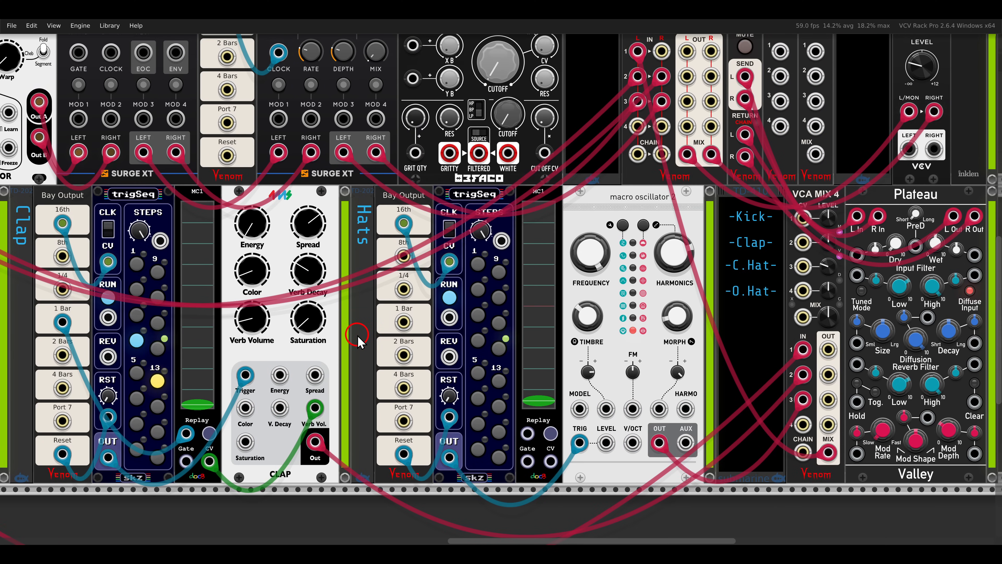
{"action": "right_click", "coordinate": [584, 290]}
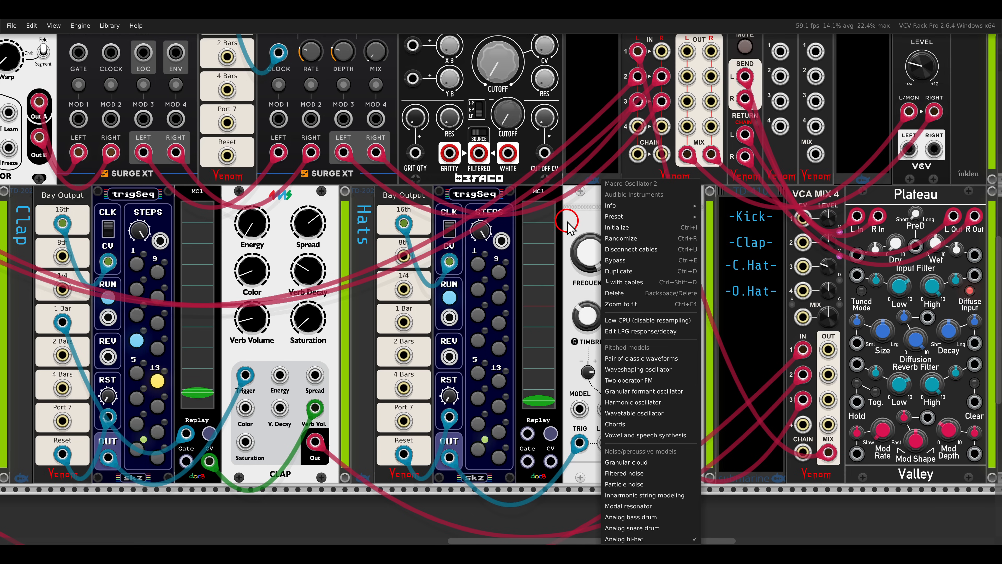
{"action": "left_click", "coordinate": [574, 215]}
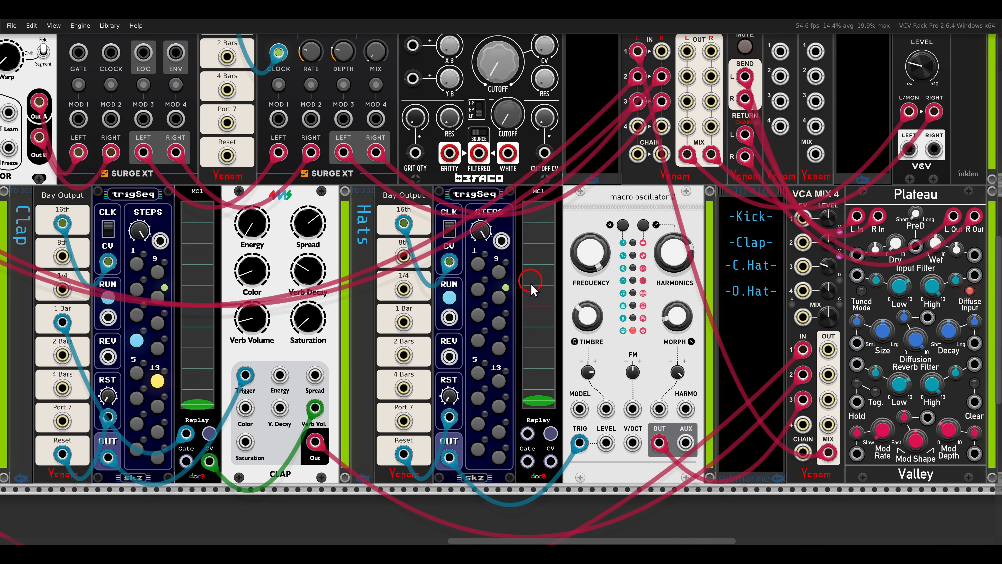
Activate steps 2, 3, 7, 10, 11, 12, 13, 15 and 16 in the hats' trigSeq sequencer.
{"action": "left_click", "coordinate": [478, 289]}
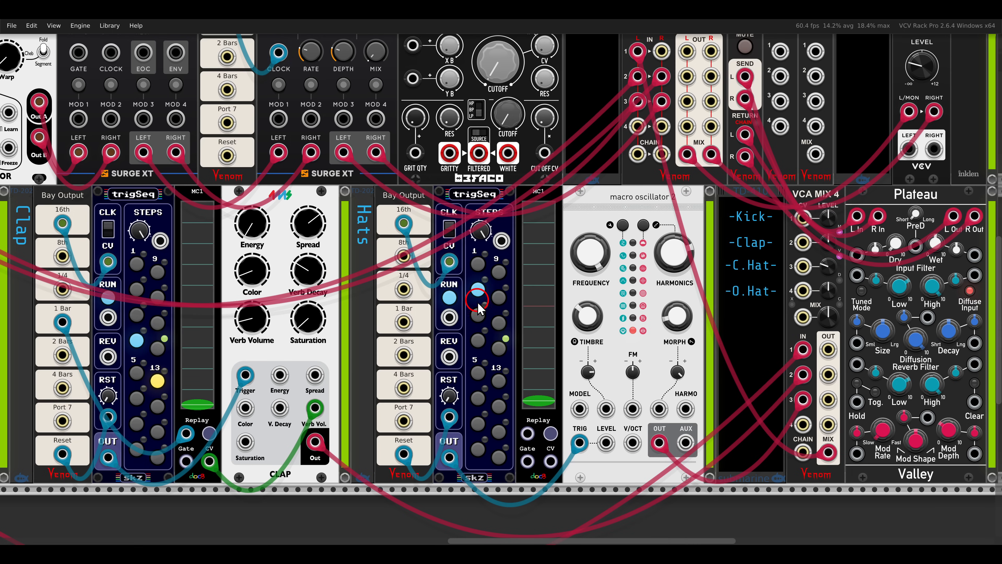
{"action": "left_click", "coordinate": [477, 315]}
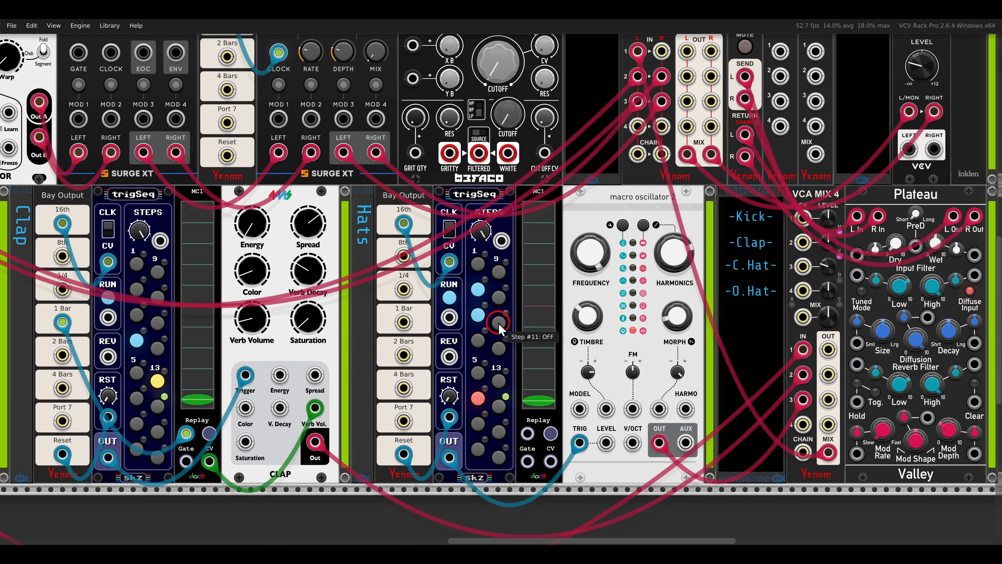
{"action": "left_click", "coordinate": [499, 297]}
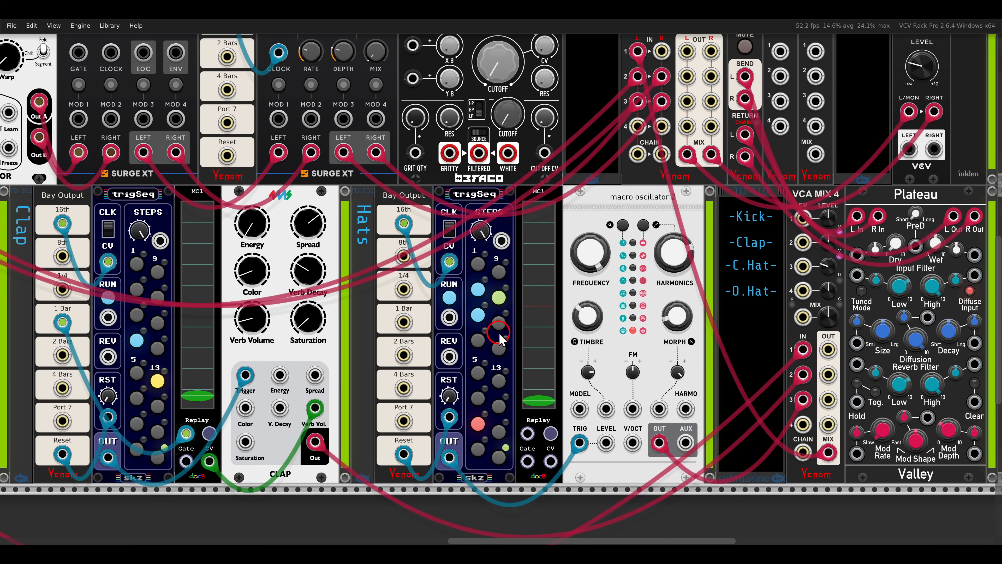
{"action": "left_click", "coordinate": [499, 297]}
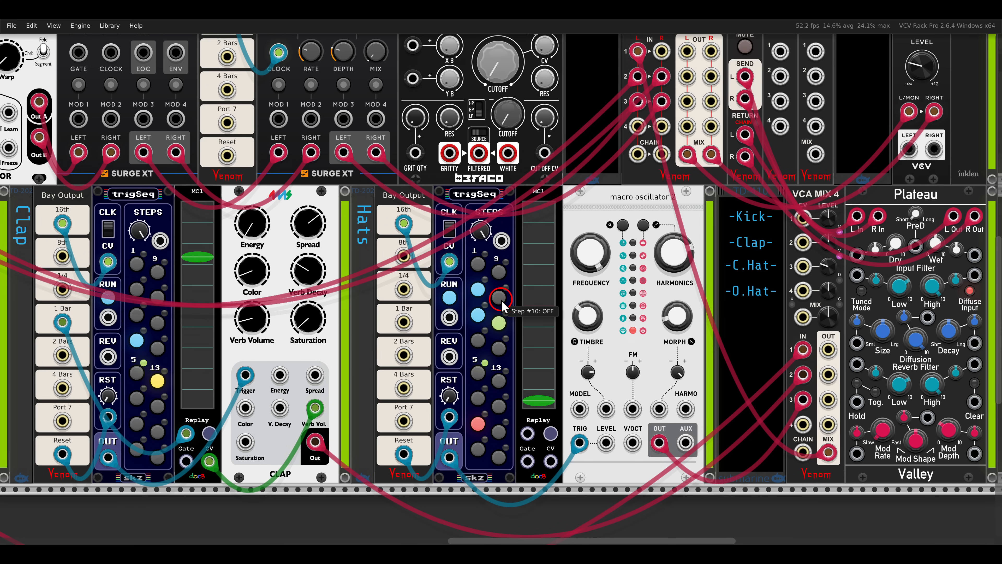
{"action": "left_click", "coordinate": [498, 432]}
{"action": "left_click", "coordinate": [498, 458]}
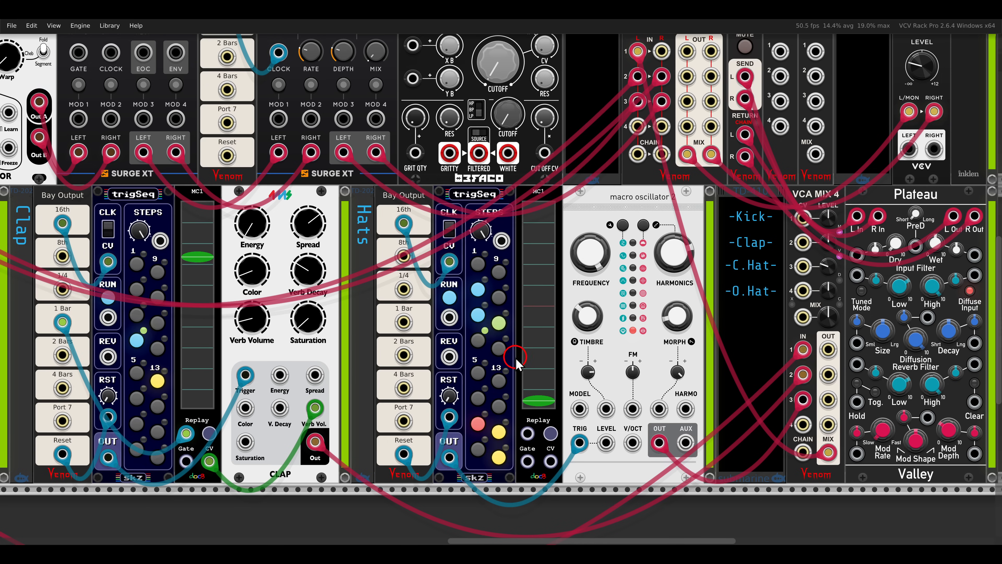
{"action": "left_click", "coordinate": [547, 338]}
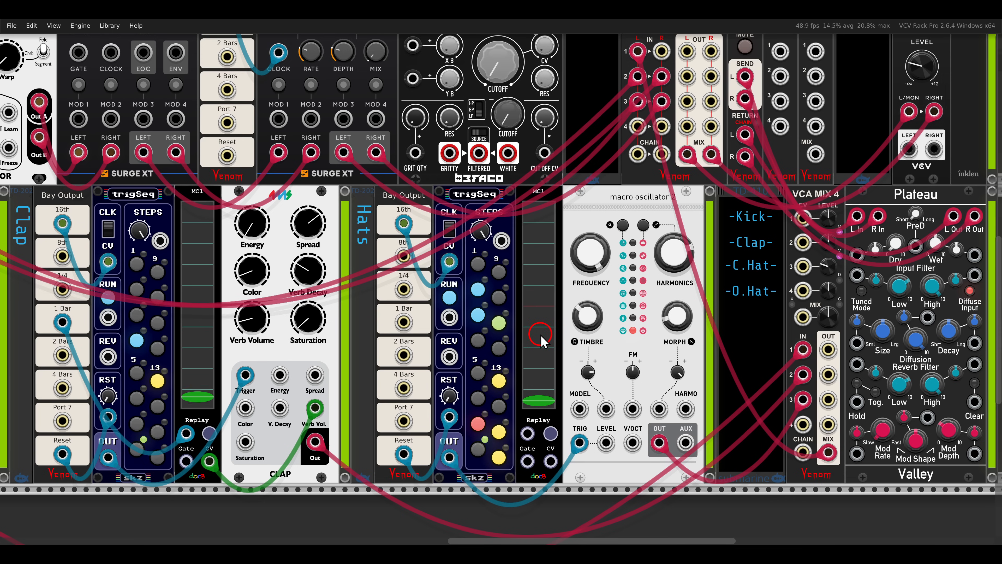
{"action": "left_click", "coordinate": [498, 299]}
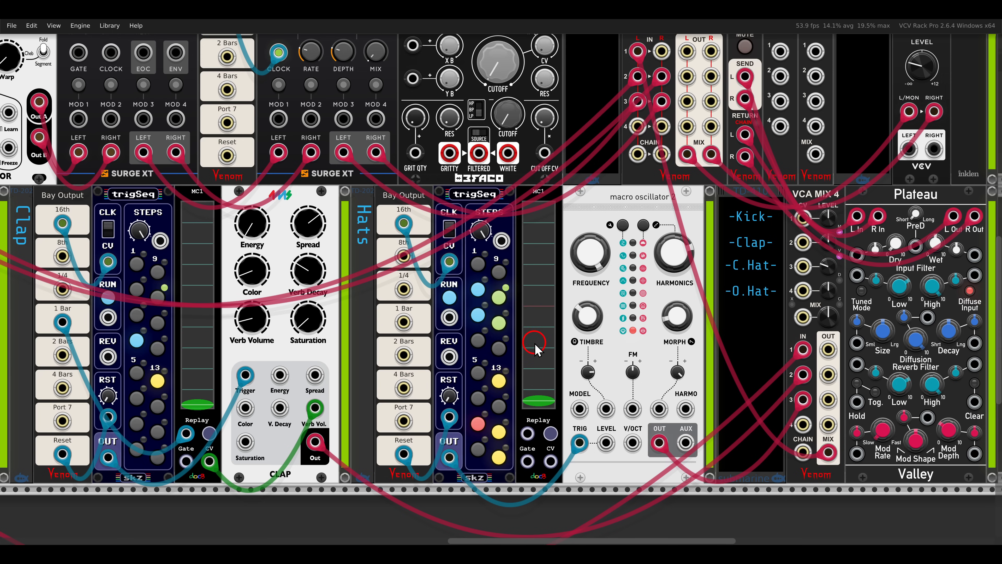
{"action": "left_click", "coordinate": [499, 347]}
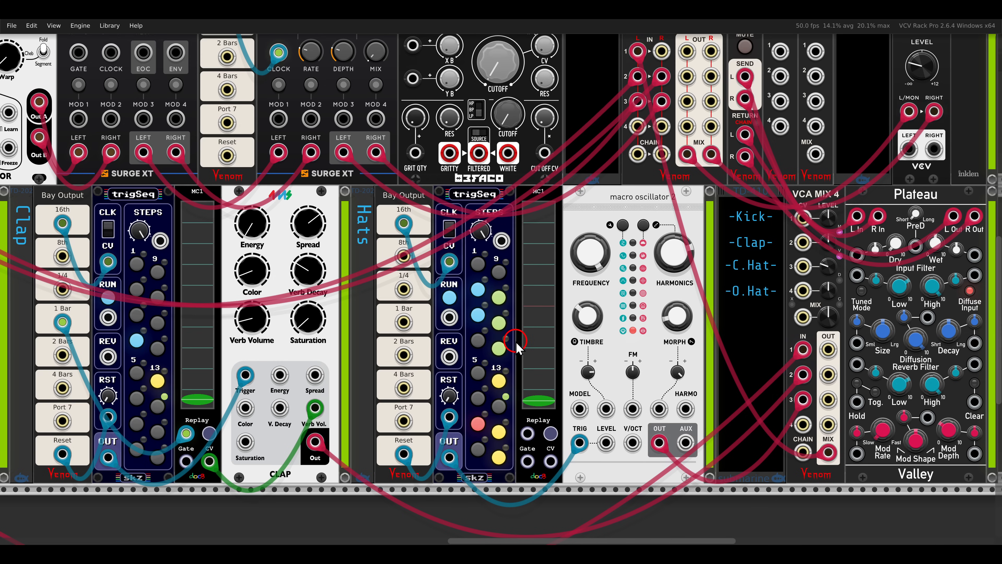
Adjust the macro oscillator's Frequency and Timbre for the hats, and set its Harmonics to about 63%.
{"action": "mouse_move", "coordinate": [592, 271]}
{"action": "left_mouse_down"}
{"action": "mouse_move", "coordinate": [593, 292]}
{"action": "mouse_move", "coordinate": [591, 253]}
{"action": "left_mouse_up"}
{"action": "left_click_drag", "start_coordinate": [672, 255], "coordinate": [666, 208]}
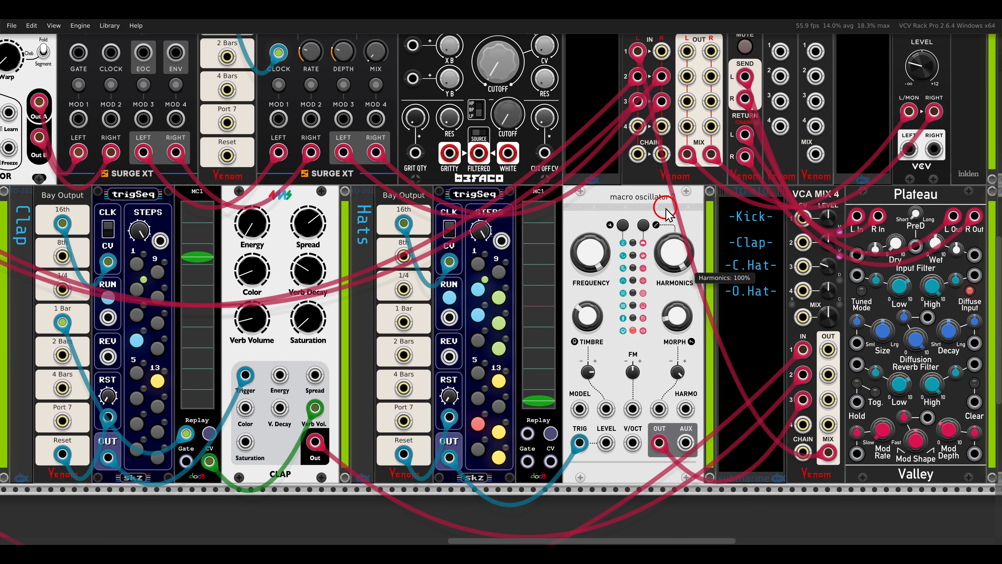
{"action": "mouse_move", "coordinate": [586, 322]}
{"action": "left_mouse_down"}
{"action": "mouse_move", "coordinate": [587, 361]}
{"action": "mouse_move", "coordinate": [581, 233]}
{"action": "mouse_move", "coordinate": [591, 314]}
{"action": "left_mouse_up"}
{"action": "left_click_drag", "start_coordinate": [672, 248], "coordinate": [681, 343]}
{"action": "mouse_move", "coordinate": [588, 282]}
{"action": "left_mouse_down"}
{"action": "mouse_move", "coordinate": [586, 292]}
{"action": "mouse_move", "coordinate": [584, 268]}
{"action": "left_mouse_up"}
{"action": "mouse_move", "coordinate": [588, 317]}
{"action": "left_mouse_down"}
{"action": "mouse_move", "coordinate": [581, 246]}
{"action": "mouse_move", "coordinate": [584, 320]}
{"action": "left_mouse_up"}
{"action": "left_click_drag", "start_coordinate": [666, 256], "coordinate": [660, 223]}
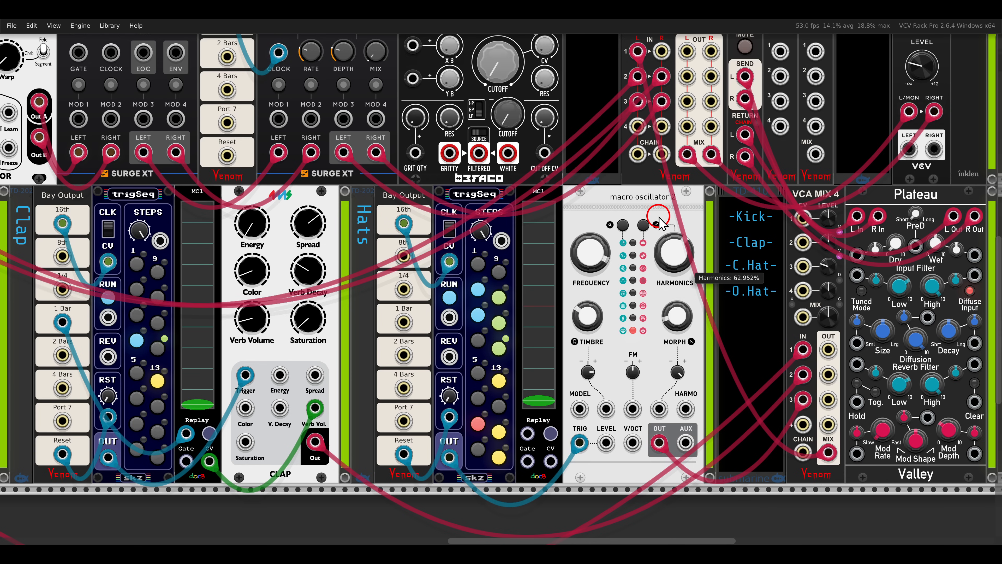
Reset the macro oscillator's Timbre and Morph CV amounts, and readjust its Timbre, Harmonics and Morph.
{"action": "double_click", "coordinate": [588, 370]}
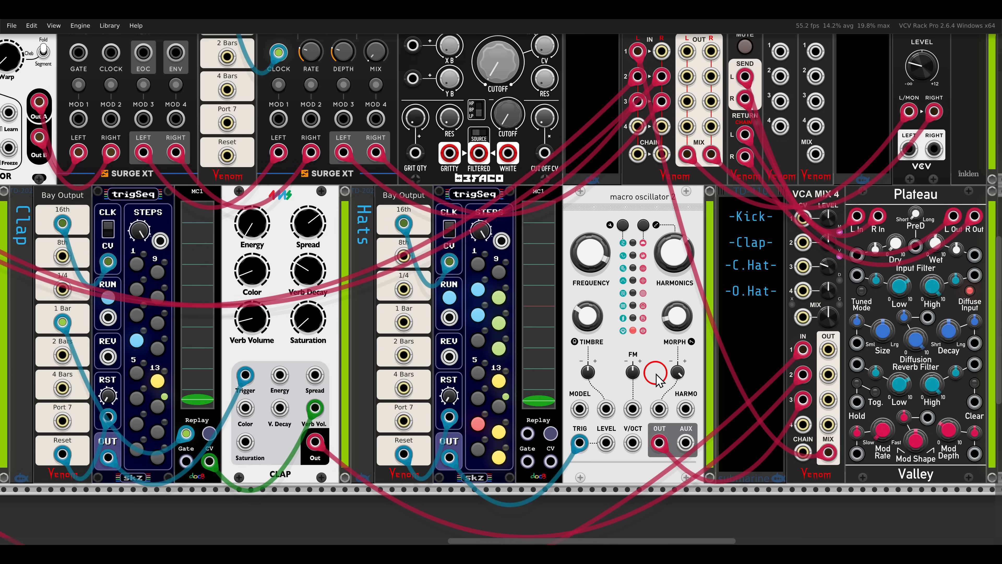
{"action": "double_click", "coordinate": [675, 373]}
{"action": "left_click_drag", "start_coordinate": [588, 319], "coordinate": [607, 326]}
{"action": "left_click_drag", "start_coordinate": [674, 253], "coordinate": [669, 248]}
{"action": "left_click_drag", "start_coordinate": [677, 314], "coordinate": [664, 330]}
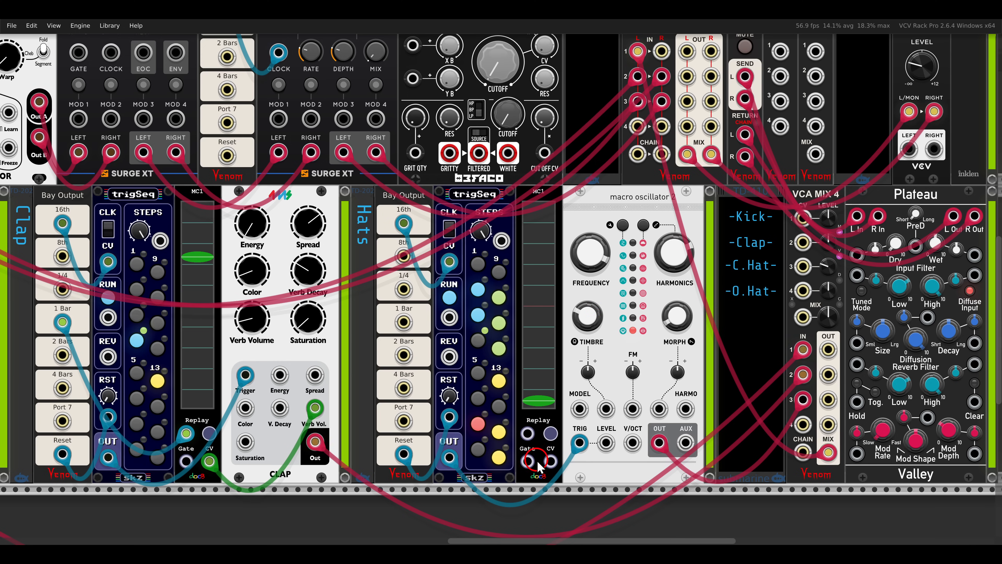
Patch the hats' MC1 CV output to the macro oscillator's Morph input and turn up the Morph CV amount.
{"action": "left_click_drag", "start_coordinate": [549, 458], "coordinate": [659, 409]}
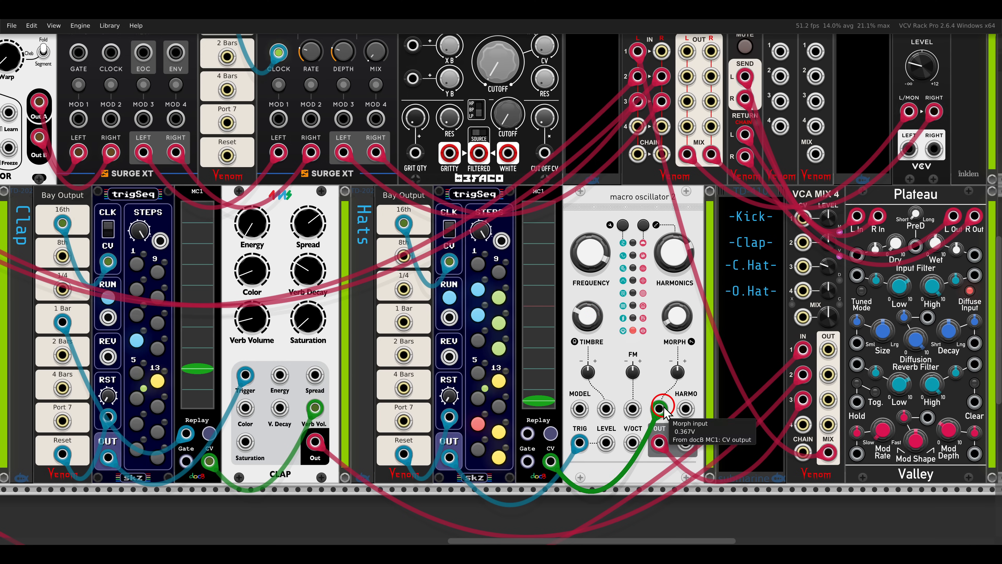
{"action": "left_click", "coordinate": [677, 371]}
{"action": "left_click_drag", "start_coordinate": [678, 373], "coordinate": [674, 318]}
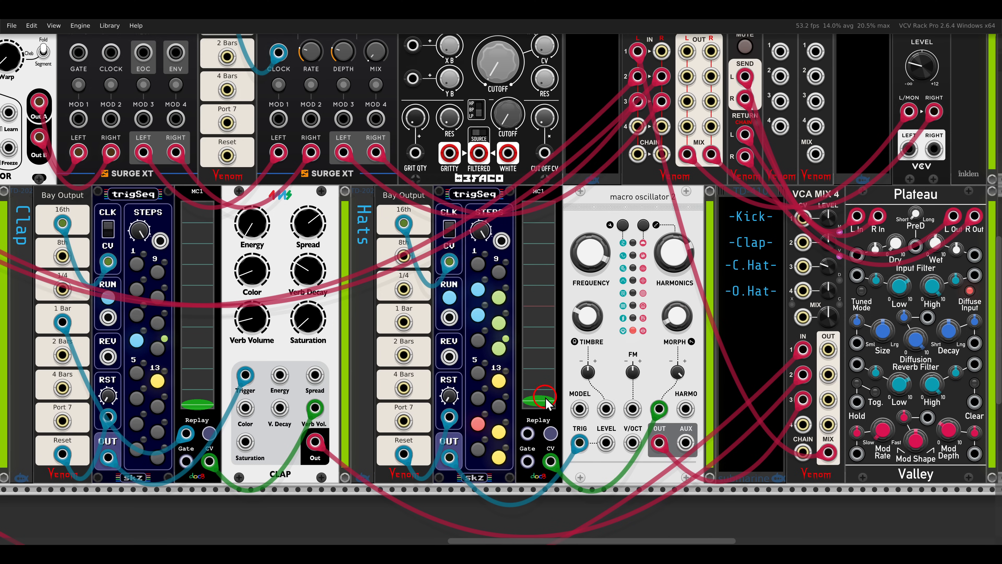
Record a fader movement in the hats' MC1, replayed by the bay's 2 Bars output, and fine-tune the Morph CV amount.
{"action": "mouse_move", "coordinate": [546, 399]}
{"action": "left_mouse_down"}
{"action": "mouse_move", "coordinate": [540, 302]}
{"action": "mouse_move", "coordinate": [538, 398]}
{"action": "left_mouse_up"}
{"action": "left_click_drag", "start_coordinate": [540, 336], "coordinate": [539, 407]}
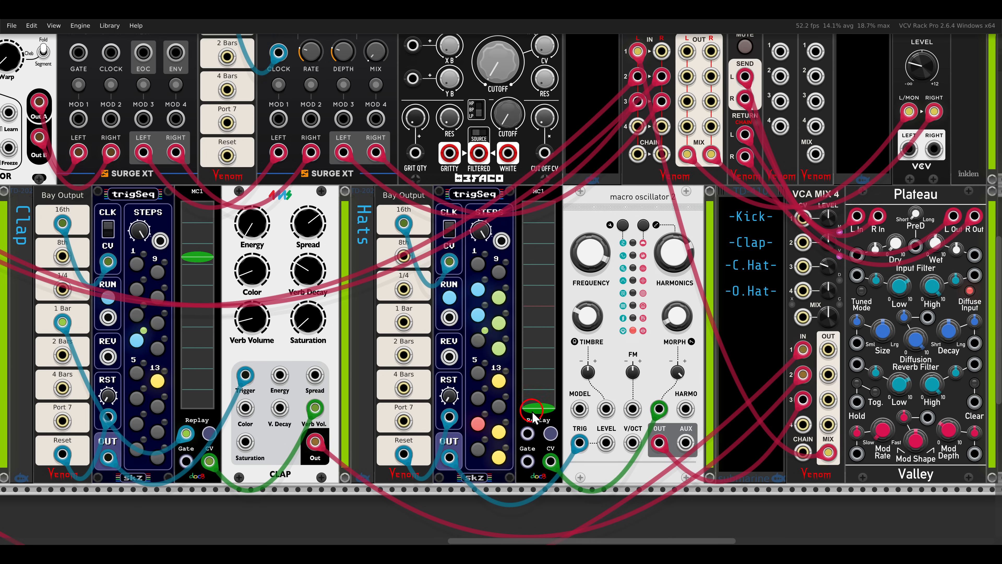
{"action": "left_click_drag", "start_coordinate": [403, 354], "coordinate": [527, 432]}
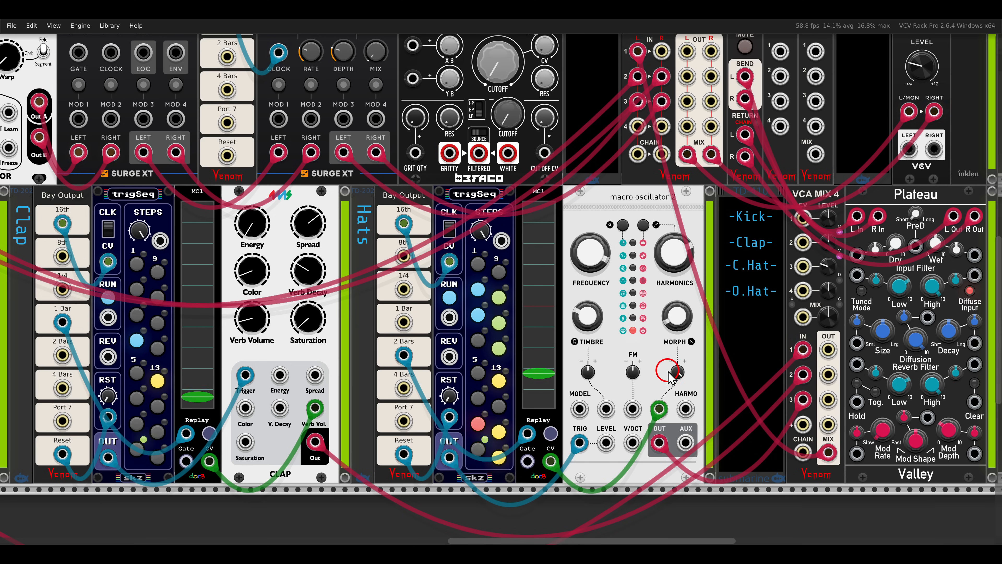
{"action": "left_click_drag", "start_coordinate": [670, 424], "coordinate": [666, 402]}
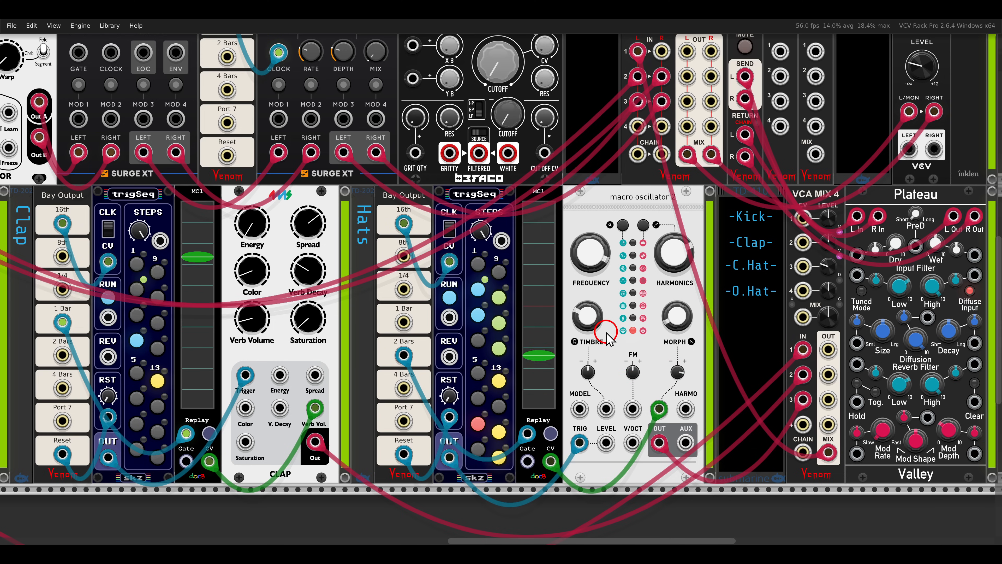
Clear the O.Hat label beside the drum VCA MIX 4 and rebalance the drum channel levels.
{"action": "scroll", "coordinate": [606, 333], "scroll_direction": "down", "scroll_amount": 1}
{"action": "left_click_drag", "start_coordinate": [640, 332], "coordinate": [565, 338]}
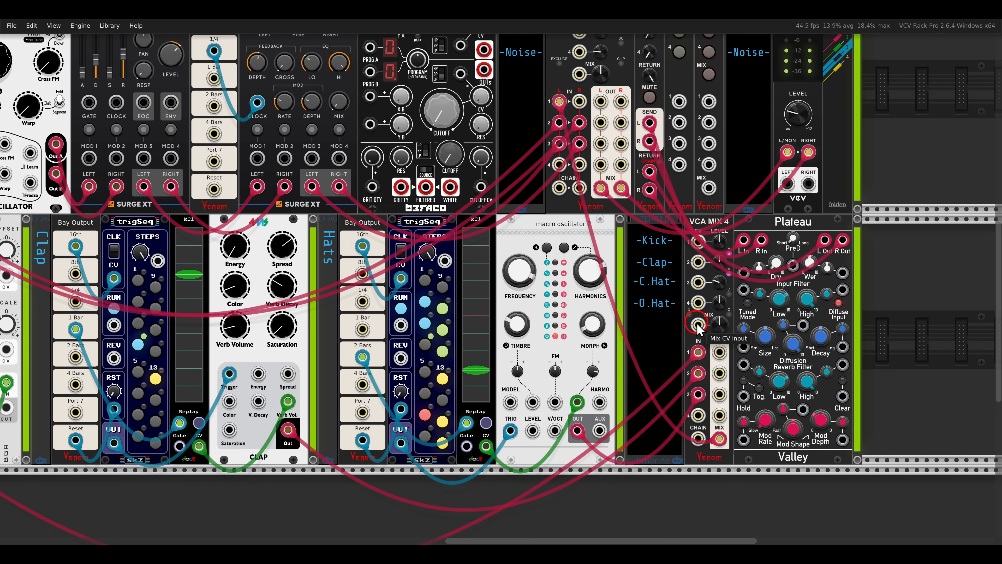
{"action": "scroll", "coordinate": [697, 328], "scroll_direction": "up", "scroll_amount": 1}
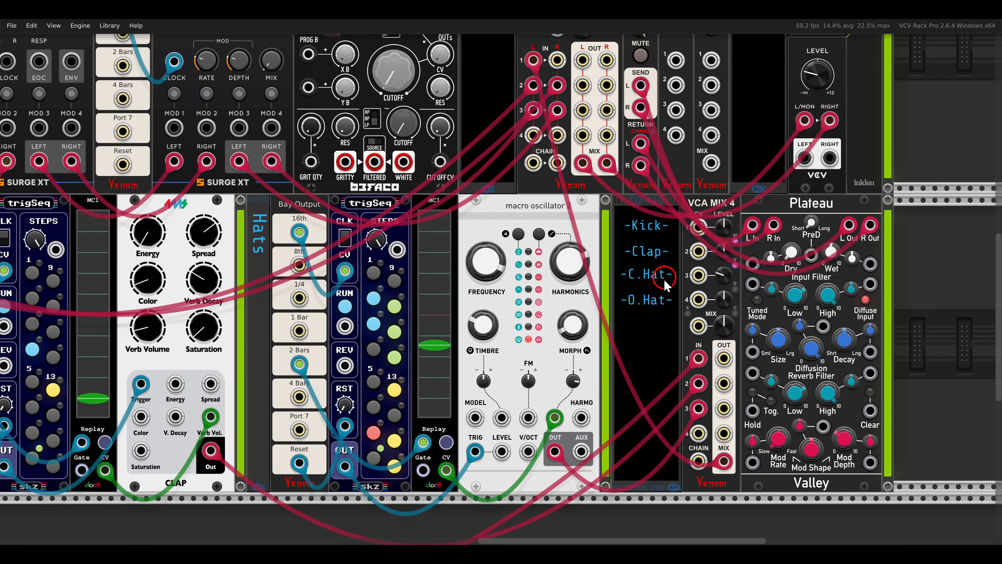
{"action": "right_click", "coordinate": [642, 298]}
{"action": "left_click", "coordinate": [652, 406]}
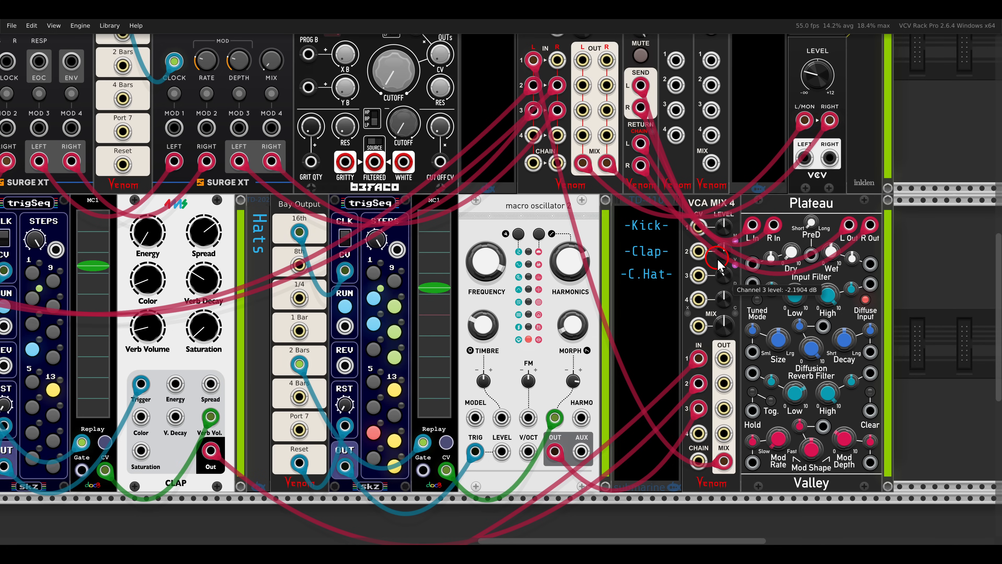
{"action": "left_click_drag", "start_coordinate": [718, 261], "coordinate": [719, 278]}
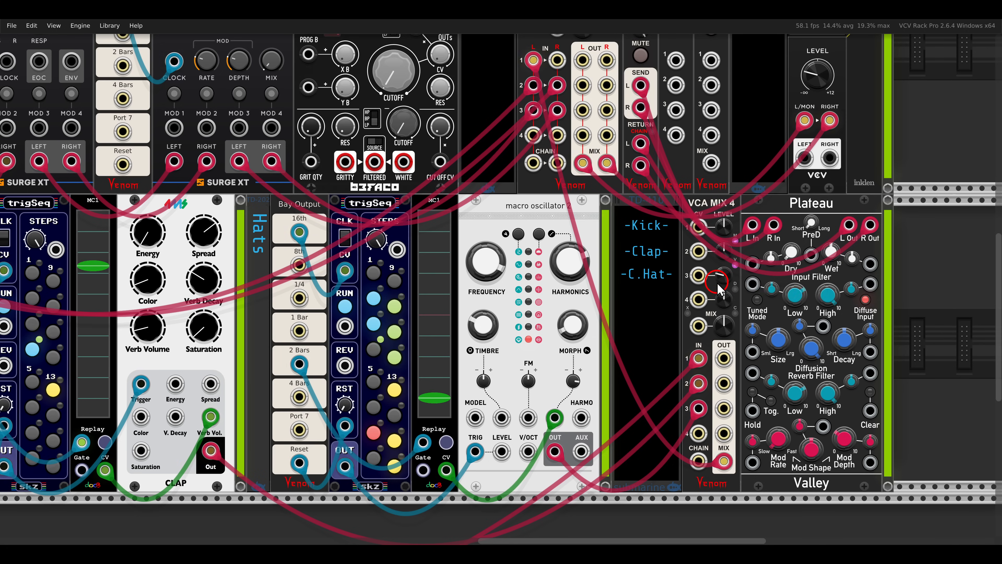
{"action": "left_click_drag", "start_coordinate": [723, 234], "coordinate": [724, 267]}
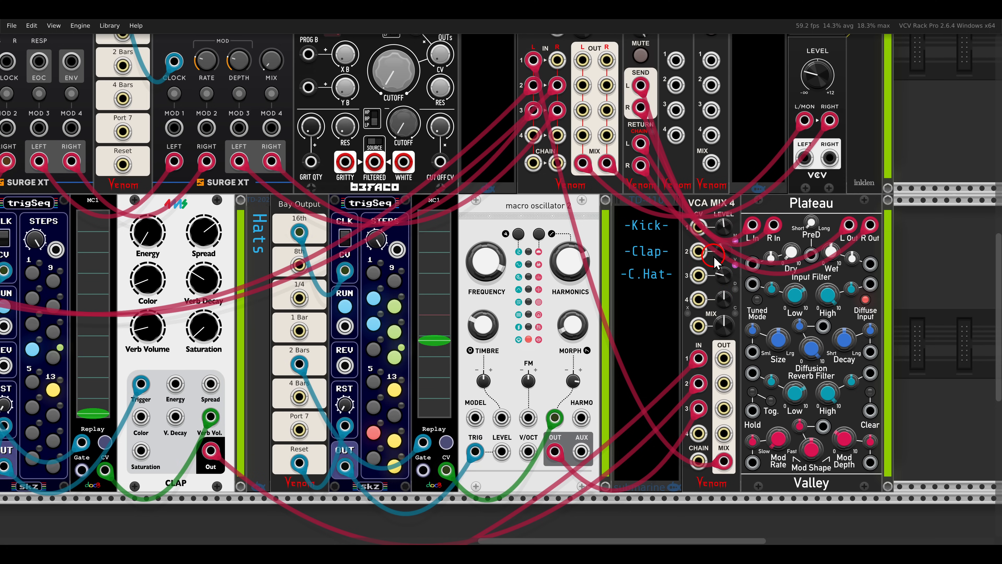
Examine the bass voice in the upper row, from the randLoops8 sequencer through KICKALL to Electric Ensemble.
{"action": "scroll", "coordinate": [714, 257], "scroll_direction": "down", "scroll_amount": 2}
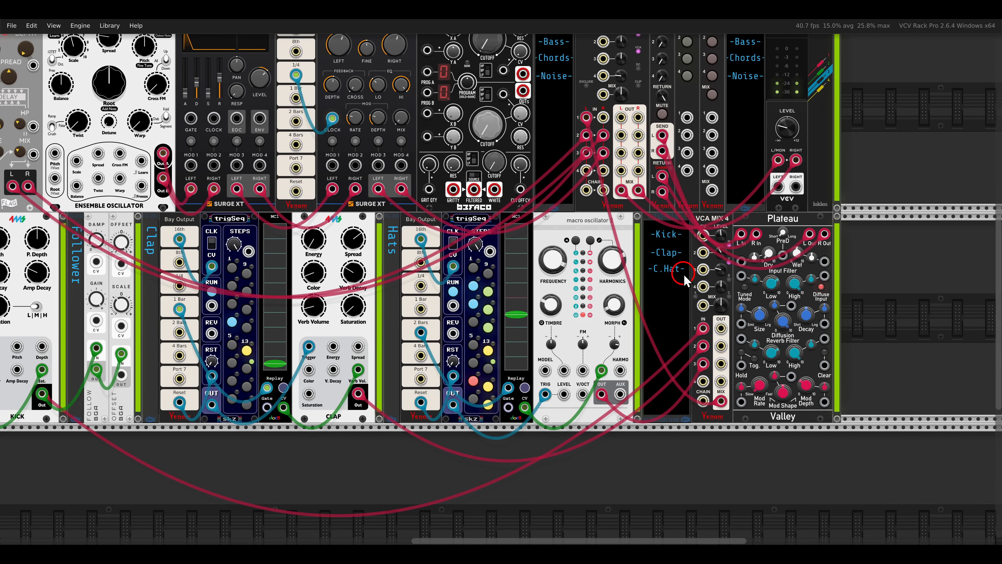
{"action": "left_click_drag", "start_coordinate": [431, 210], "coordinate": [832, 334]}
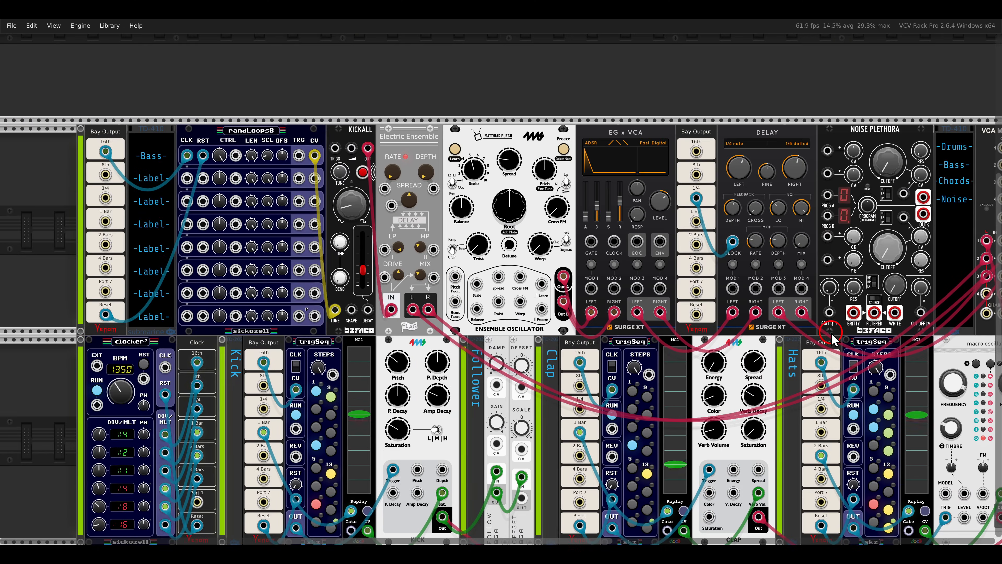
{"action": "left_click_drag", "start_coordinate": [499, 307], "coordinate": [729, 348]}
{"action": "scroll", "coordinate": [552, 249], "scroll_direction": "up", "scroll_amount": 2}
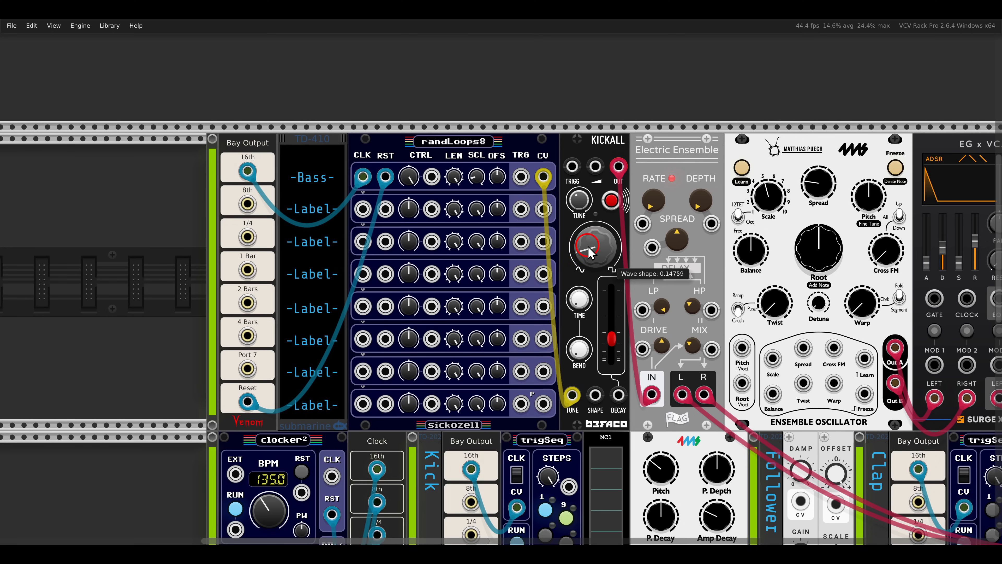
{"action": "left_click_drag", "start_coordinate": [588, 245], "coordinate": [551, 268]}
{"action": "mouse_move", "coordinate": [535, 143]}
{"action": "left_mouse_down"}
{"action": "mouse_move", "coordinate": [588, 169]}
{"action": "mouse_move", "coordinate": [683, 191]}
{"action": "mouse_move", "coordinate": [688, 175]}
{"action": "left_mouse_up"}
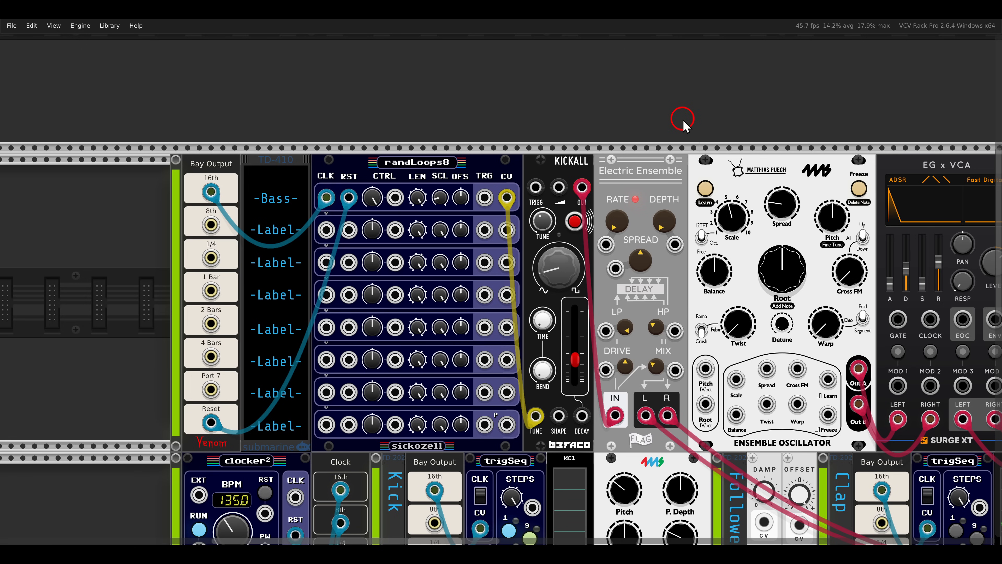
{"action": "mouse_move", "coordinate": [403, 135]}
{"action": "left_mouse_down"}
{"action": "mouse_move", "coordinate": [445, 146]}
{"action": "mouse_move", "coordinate": [474, 170]}
{"action": "left_mouse_up"}
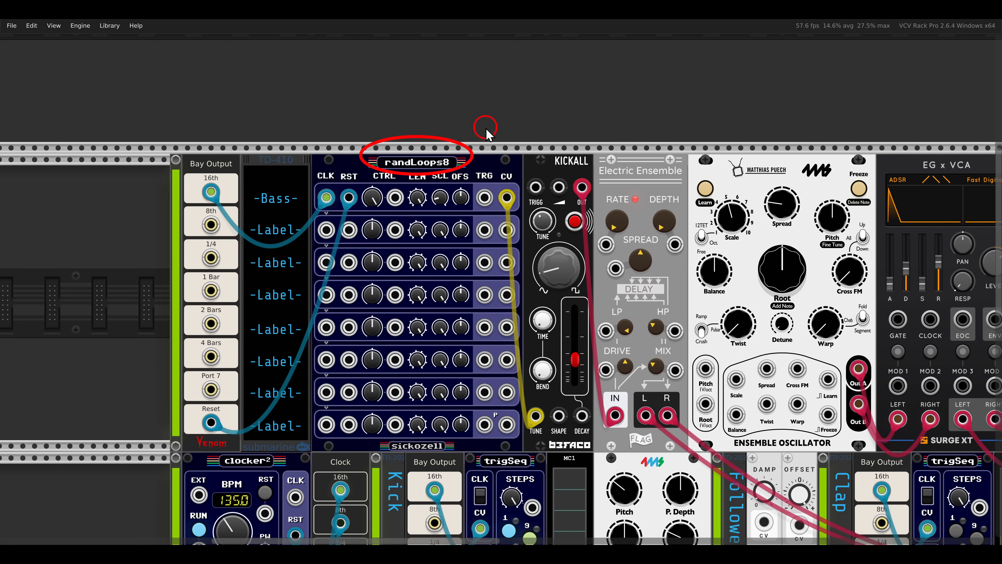
Mute the Drums channel in the main stereo mixer.
{"action": "left_click_drag", "start_coordinate": [821, 343], "coordinate": [356, 320]}
{"action": "left_click_drag", "start_coordinate": [811, 315], "coordinate": [378, 329]}
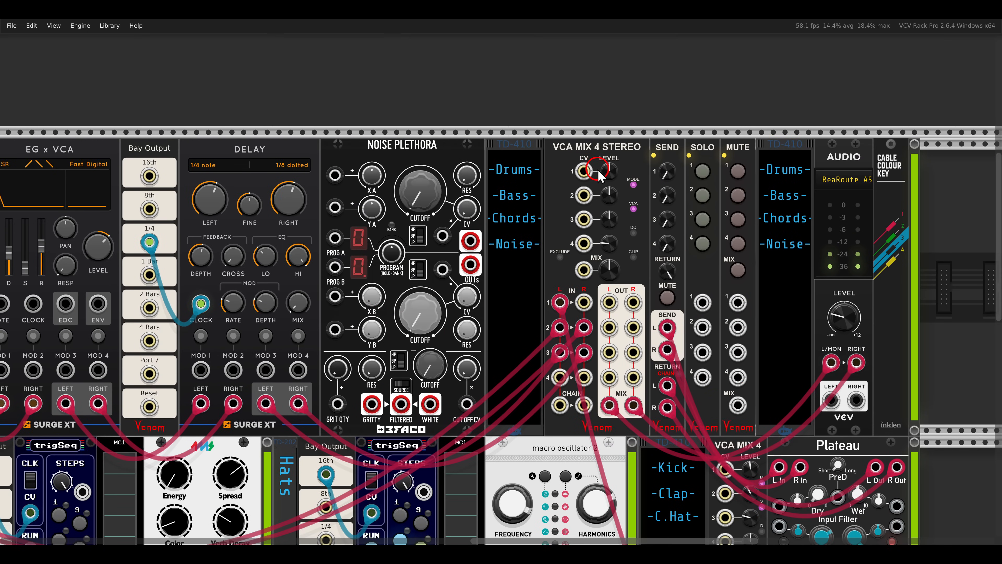
{"action": "left_click", "coordinate": [736, 174]}
Patch the TRG output of the Bass row in randLoops8 to KICKALL's trigger input.
{"action": "left_click_drag", "start_coordinate": [153, 243], "coordinate": [705, 245]}
{"action": "left_click_drag", "start_coordinate": [182, 230], "coordinate": [589, 232]}
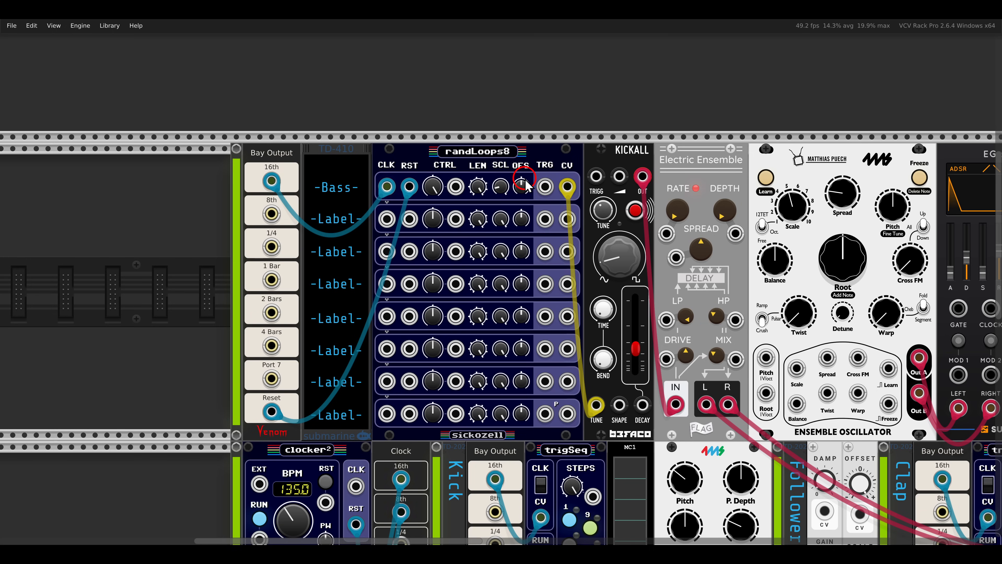
{"action": "left_click_drag", "start_coordinate": [544, 187], "coordinate": [595, 166]}
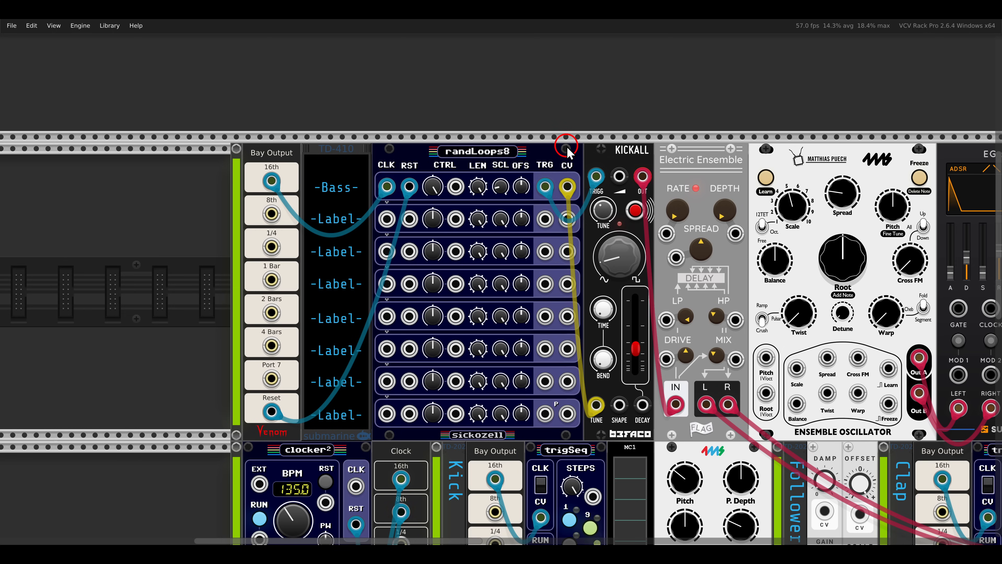
Try resetting the Control knob of the Bass row in randLoops8, and lower KICKALL's decay slider.
{"action": "double_click", "coordinate": [436, 187]}
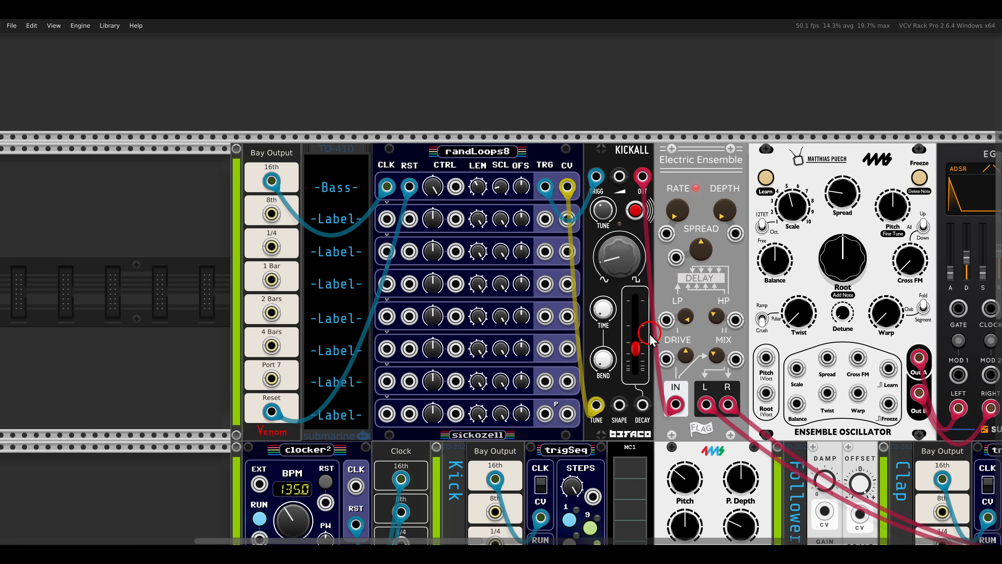
{"action": "mouse_move", "coordinate": [640, 354]}
{"action": "left_click_drag", "start_coordinate": [640, 354], "coordinate": [639, 375]}
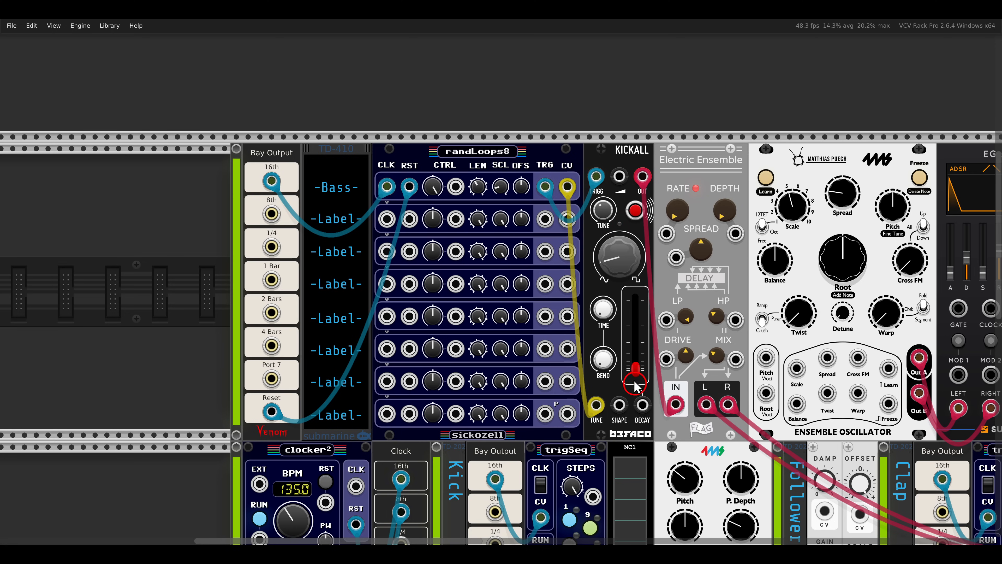
Patch the second and third CV outputs of randLoops8 to KICKALL's decay and shape inputs, and scale the third row to about 38.6%.
{"action": "left_click_drag", "start_coordinate": [567, 218], "coordinate": [640, 403]}
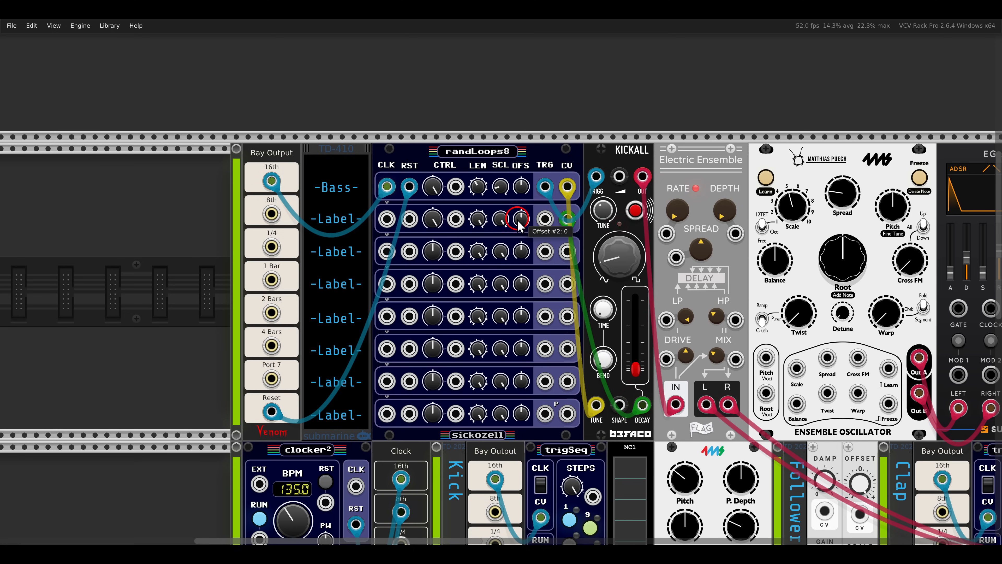
{"action": "mouse_move", "coordinate": [505, 225]}
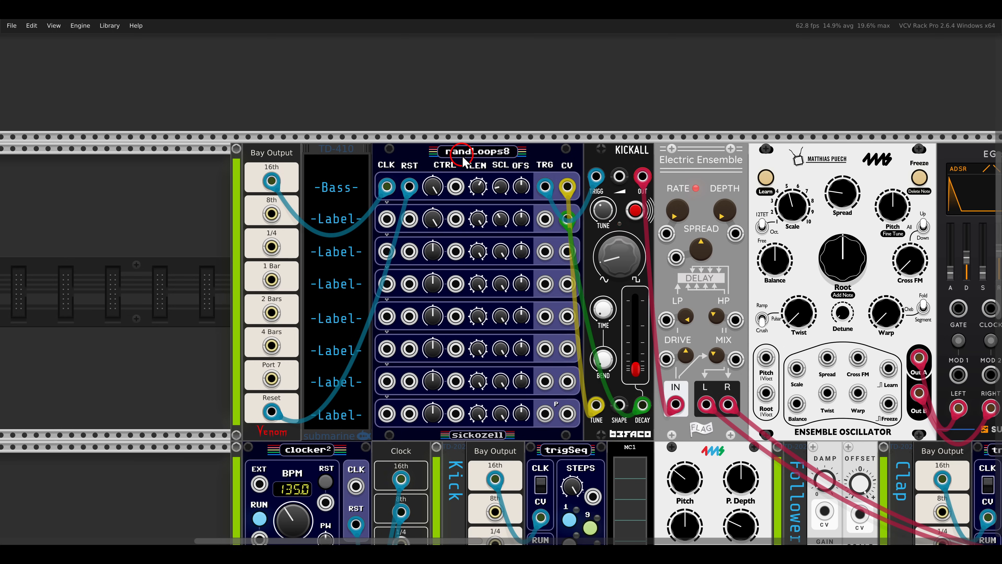
{"action": "mouse_move", "coordinate": [633, 272]}
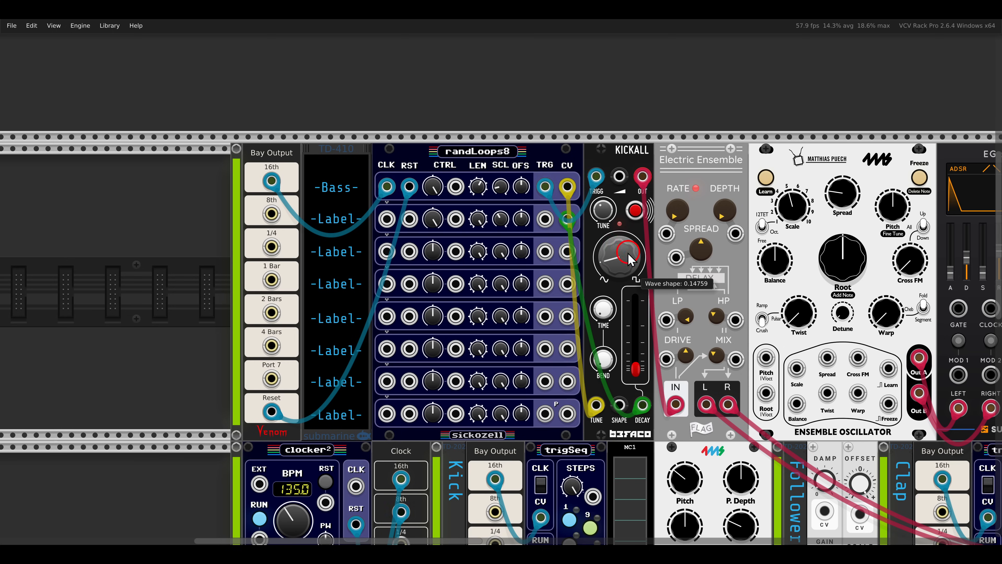
{"action": "left_click_drag", "start_coordinate": [568, 252], "coordinate": [619, 405]}
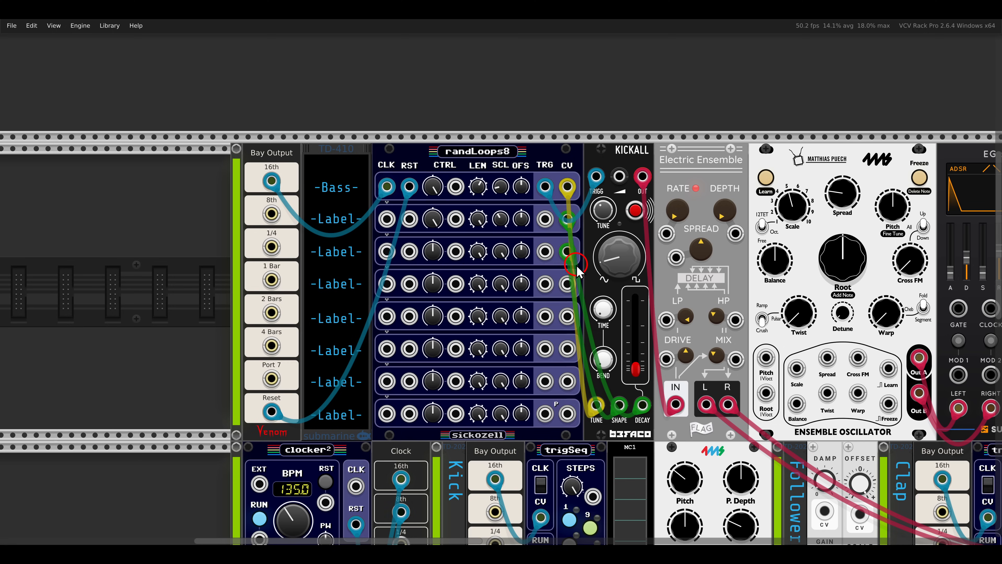
{"action": "left_click_drag", "start_coordinate": [503, 267], "coordinate": [504, 277]}
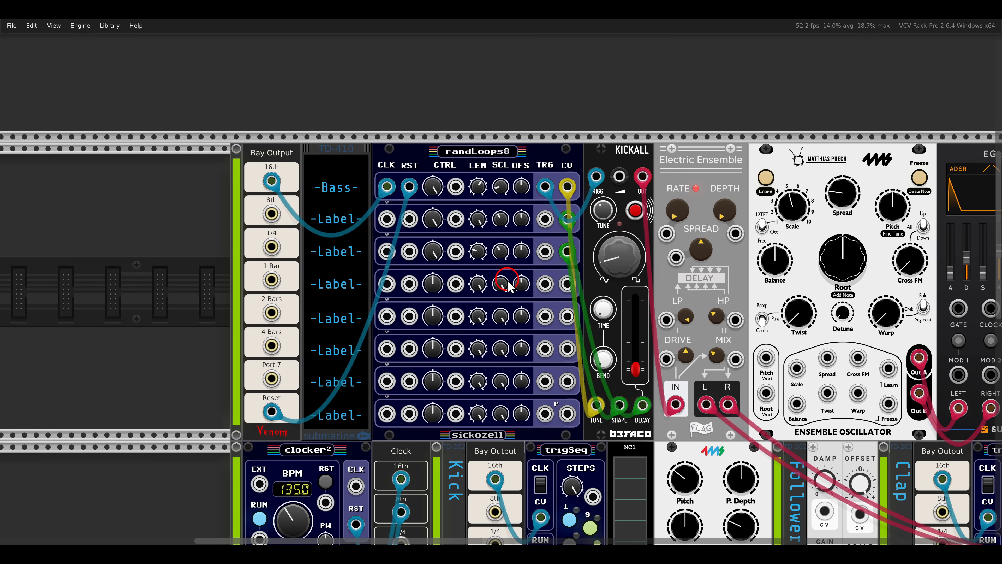
Patch the signal output of the Follower section's offset module to the Bass channel's CV input on the main stereo mixer.
{"action": "scroll", "coordinate": [699, 288], "scroll_direction": "right", "scroll_amount": 10}
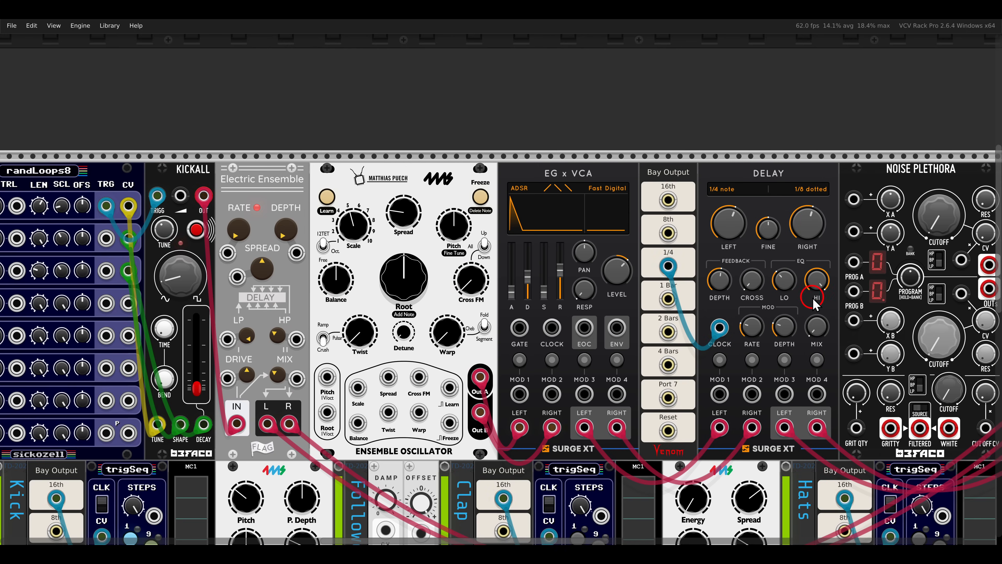
{"action": "left_click_drag", "start_coordinate": [215, 263], "coordinate": [903, 246]}
{"action": "scroll", "coordinate": [624, 267], "scroll_direction": "down", "scroll_amount": 2}
{"action": "left_click_drag", "start_coordinate": [656, 267], "coordinate": [623, 250]}
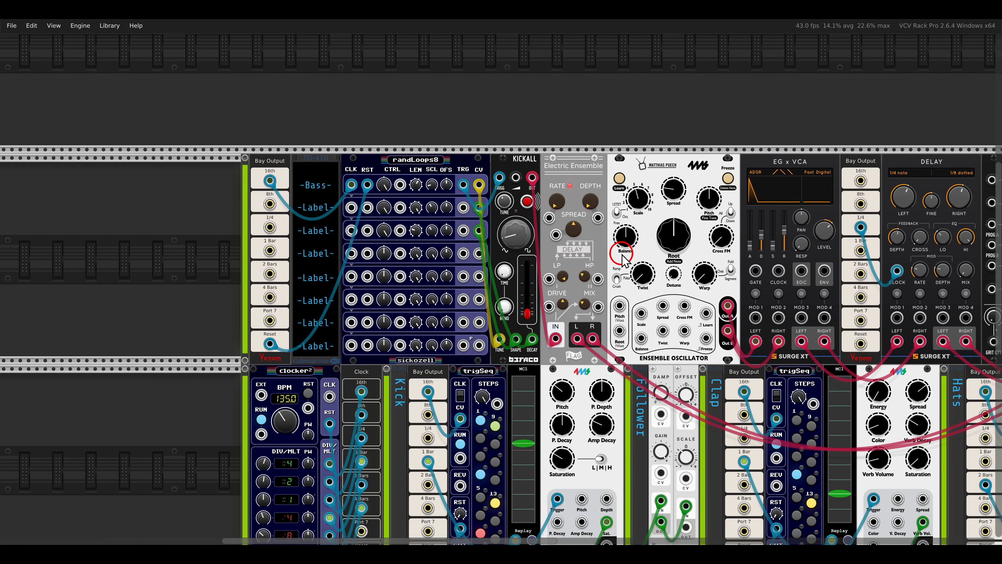
{"action": "scroll", "coordinate": [623, 238], "scroll_direction": "right", "scroll_amount": 10}
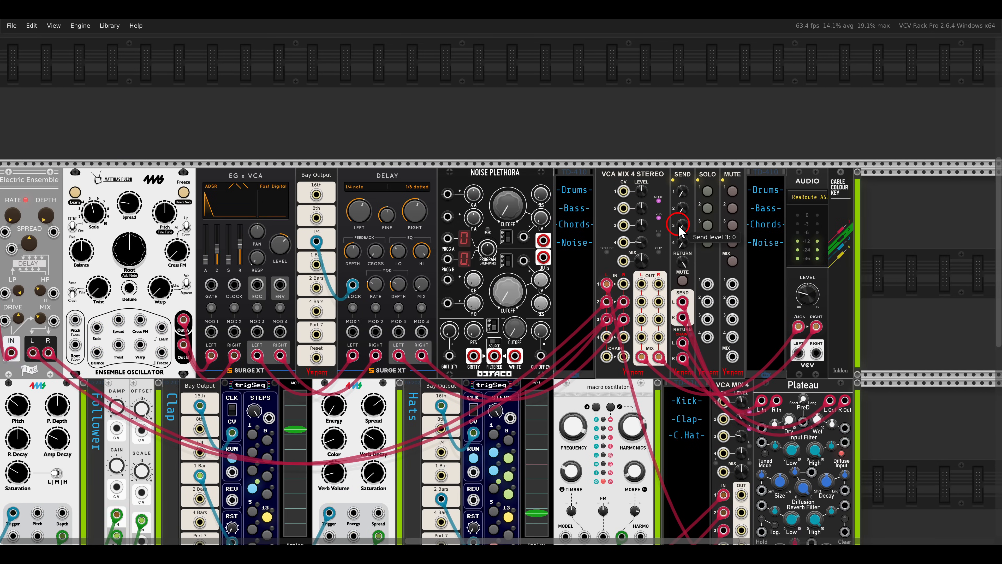
{"action": "key", "text": "F4"}
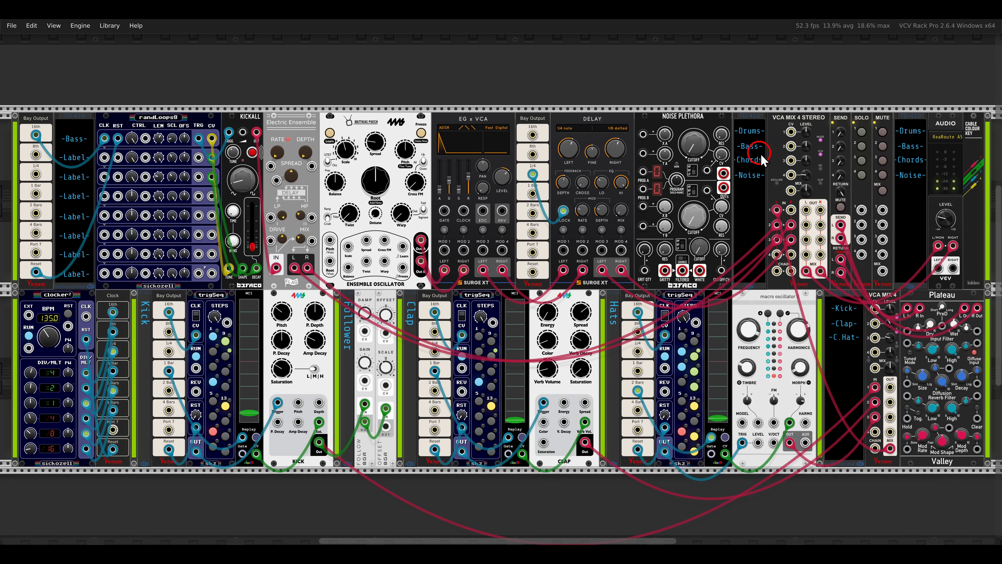
{"action": "left_click_drag", "start_coordinate": [806, 140], "coordinate": [807, 175]}
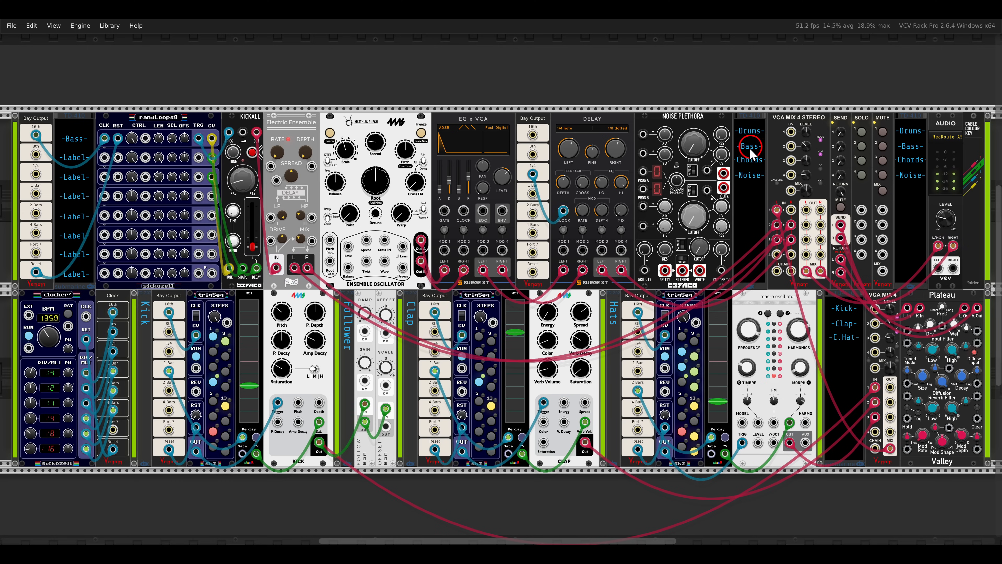
{"action": "left_click_drag", "start_coordinate": [320, 274], "coordinate": [414, 470]}
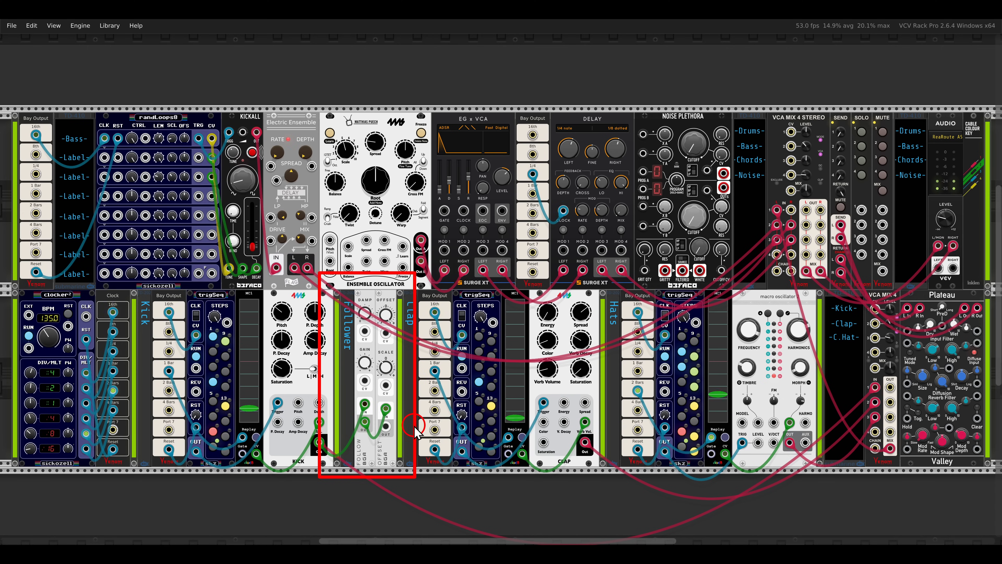
{"action": "key", "text": "Escape"}
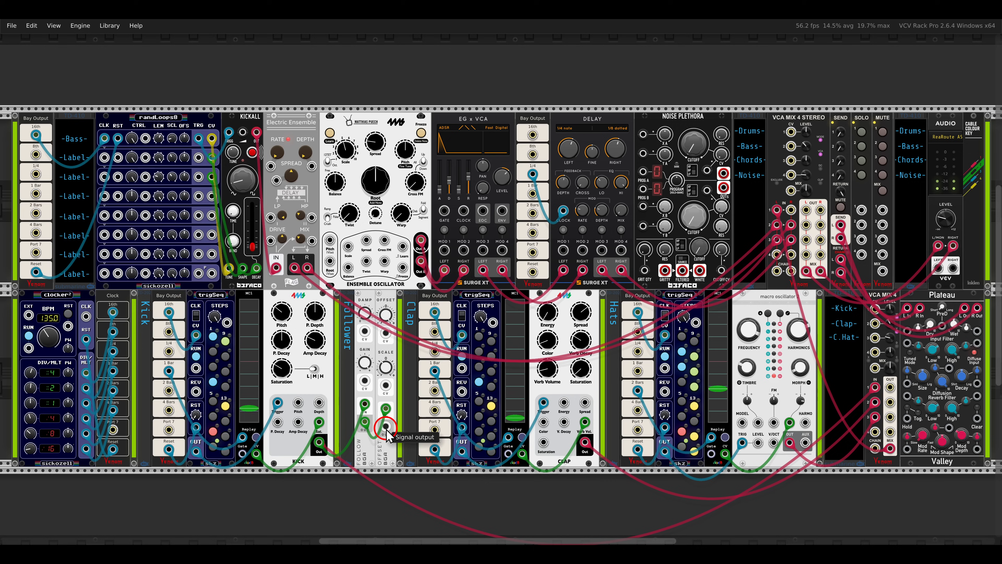
{"action": "left_click_drag", "start_coordinate": [387, 430], "coordinate": [391, 468]}
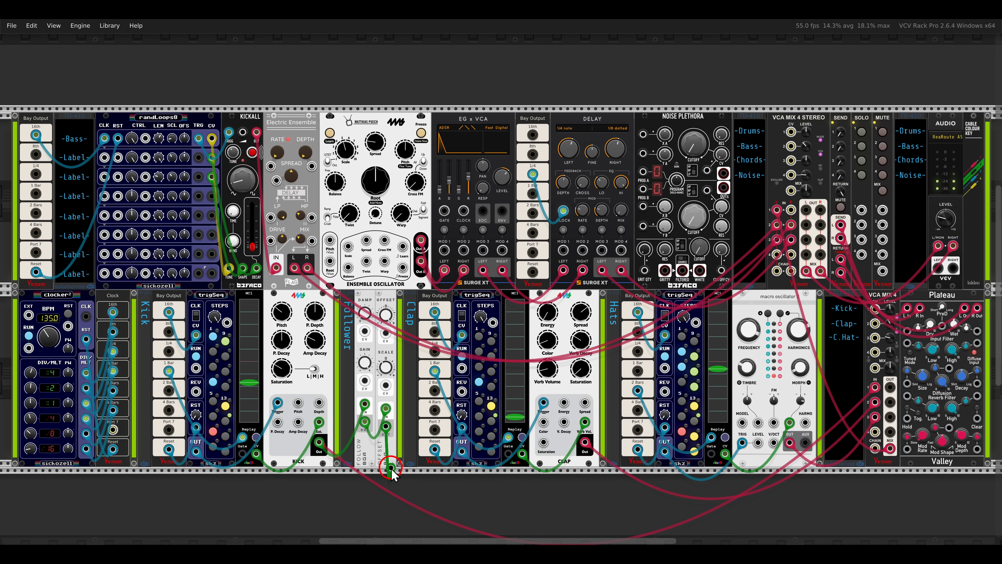
{"action": "left_click_drag", "start_coordinate": [391, 468], "coordinate": [797, 160]}
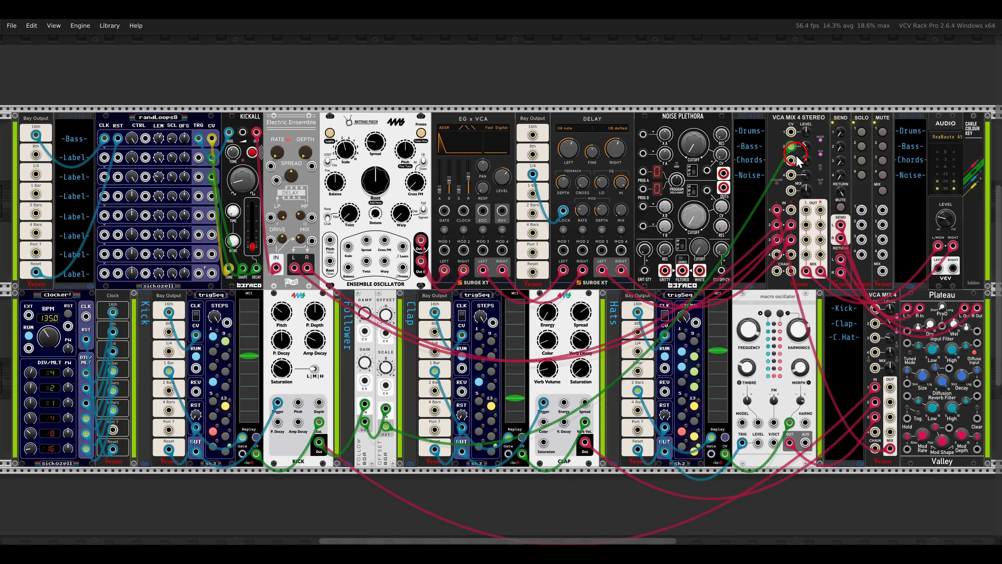
Listen to the Bass channel soloed in the main stereo mixer, and release the solo again.
{"action": "left_click", "coordinate": [861, 146]}
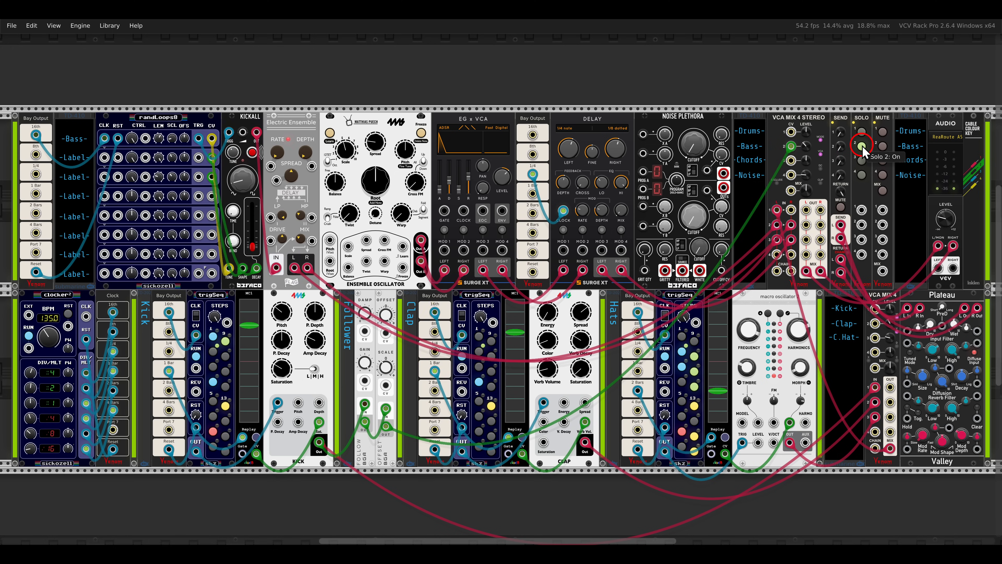
{"action": "left_click", "coordinate": [806, 147]}
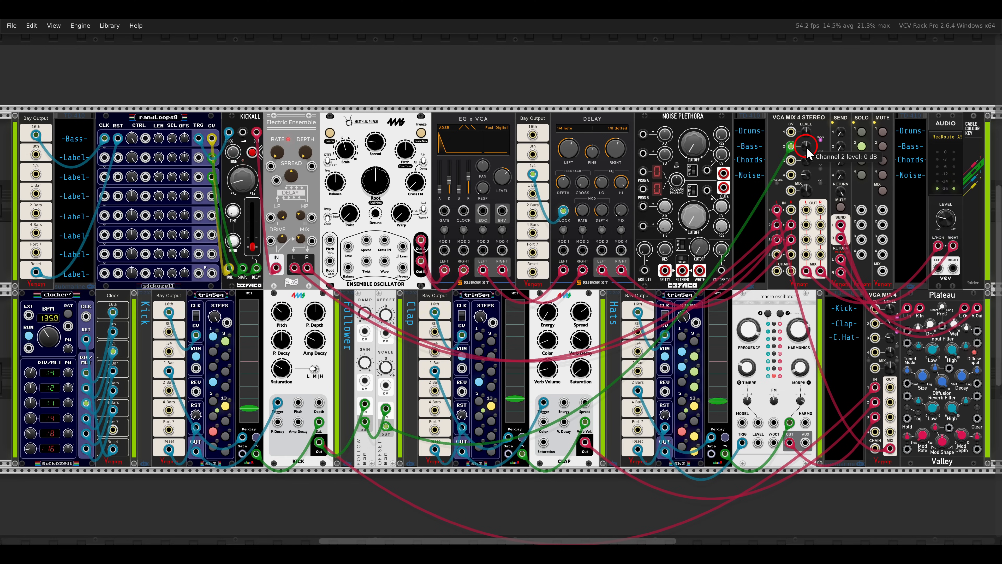
{"action": "left_click_drag", "start_coordinate": [819, 240], "coordinate": [714, 243]}
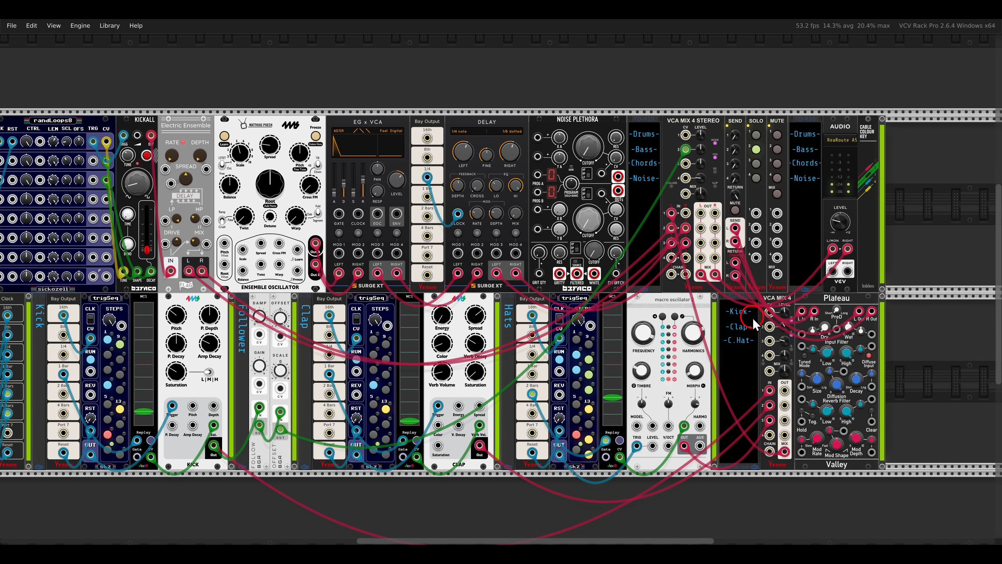
{"action": "left_click", "coordinate": [756, 149]}
Rename the second row's label beside randLoops8 to "-Decay-".
{"action": "left_click", "coordinate": [482, 217]}
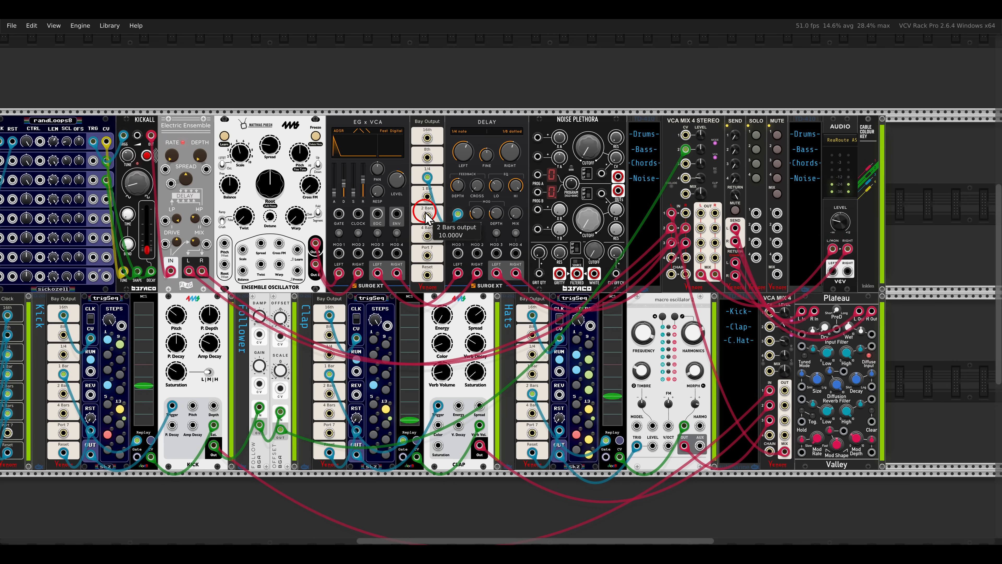
{"action": "scroll", "coordinate": [426, 216], "scroll_direction": "left", "scroll_amount": 6}
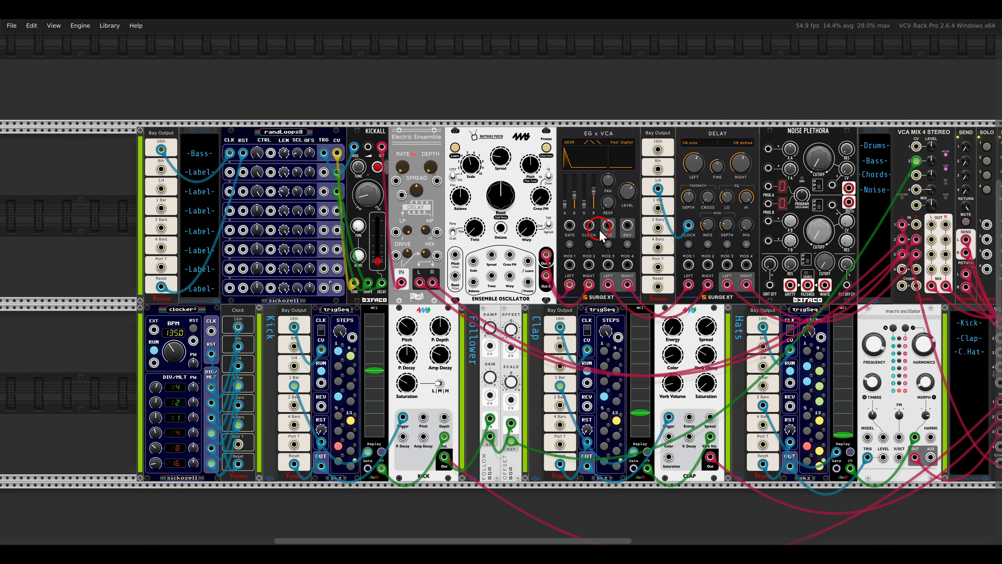
{"action": "left_click_drag", "start_coordinate": [427, 206], "coordinate": [589, 226]}
{"action": "scroll", "coordinate": [372, 213], "scroll_direction": "up", "scroll_amount": 4}
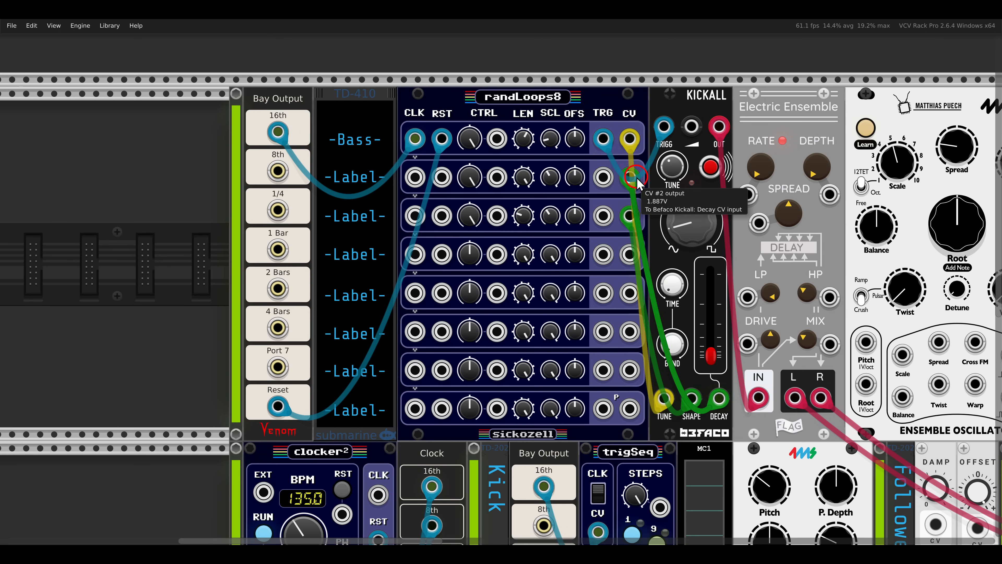
{"action": "right_click", "coordinate": [354, 184]}
{"action": "right_click", "coordinate": [354, 184]}
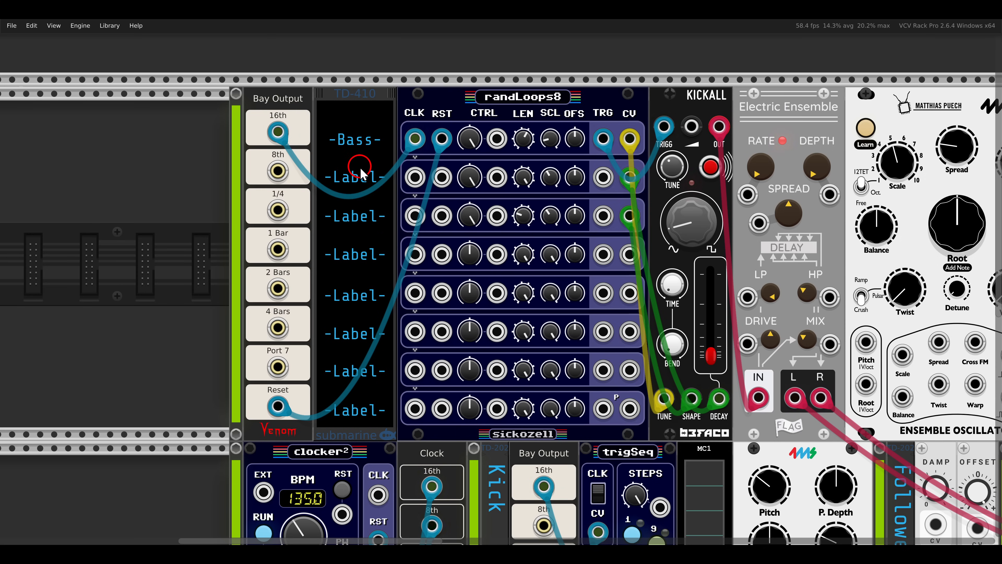
{"action": "right_click", "coordinate": [353, 184]}
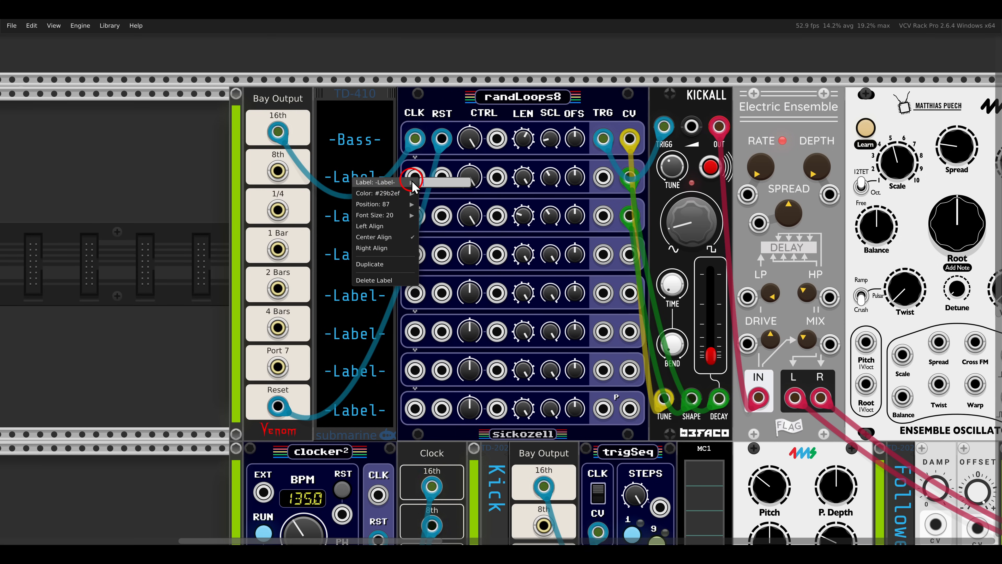
{"action": "key", "text": "Return"}
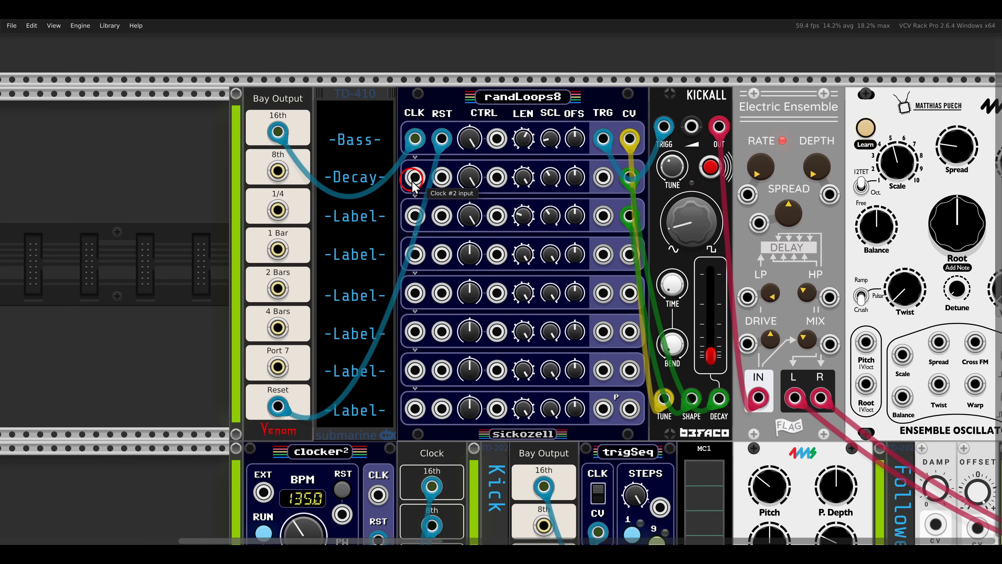
Rename the third row's label beside randLoops8 to "-Shape-".
{"action": "right_click", "coordinate": [366, 216]}
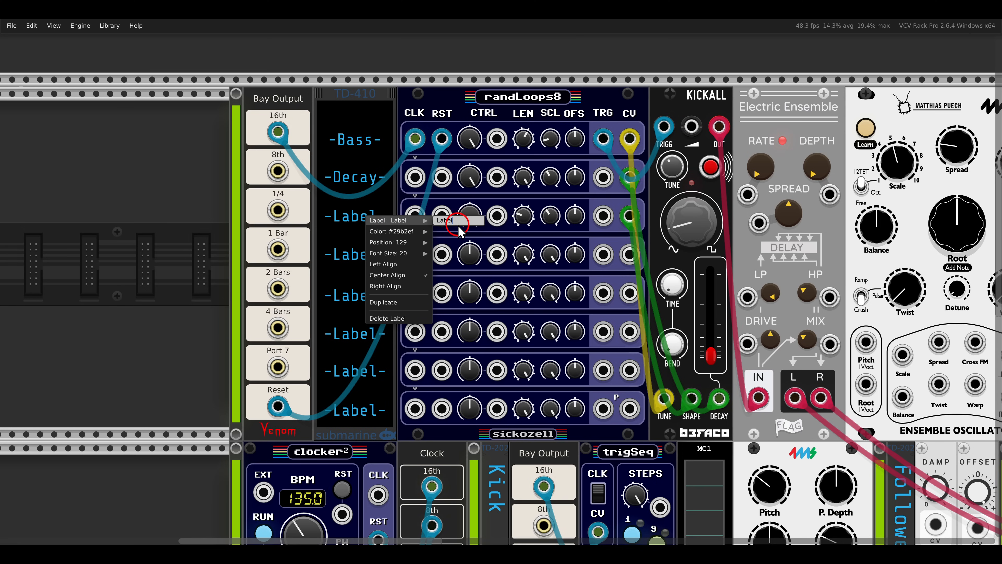
{"action": "type", "text": "-Sha"}
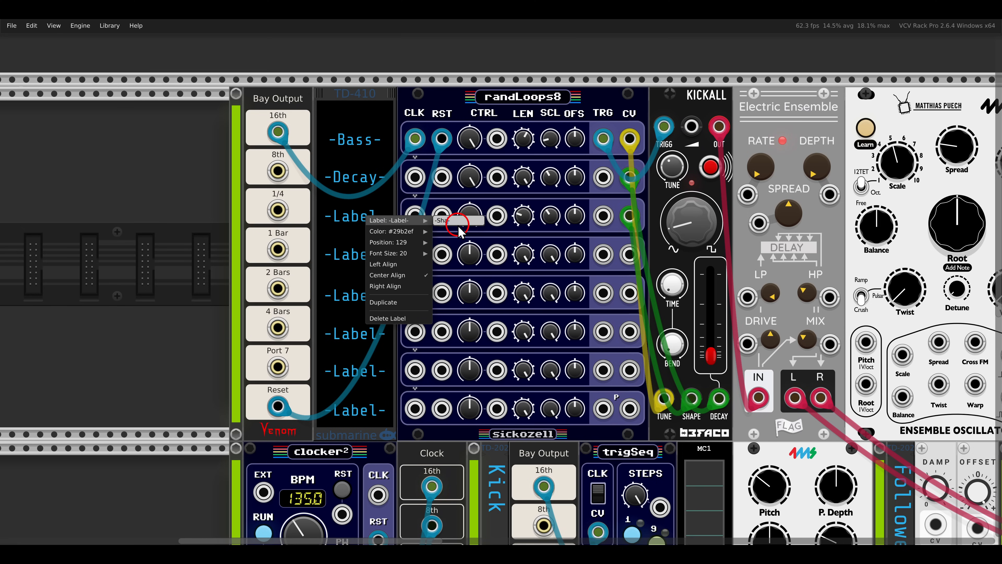
{"action": "type", "text": "pe-"}
{"action": "key", "text": "Return"}
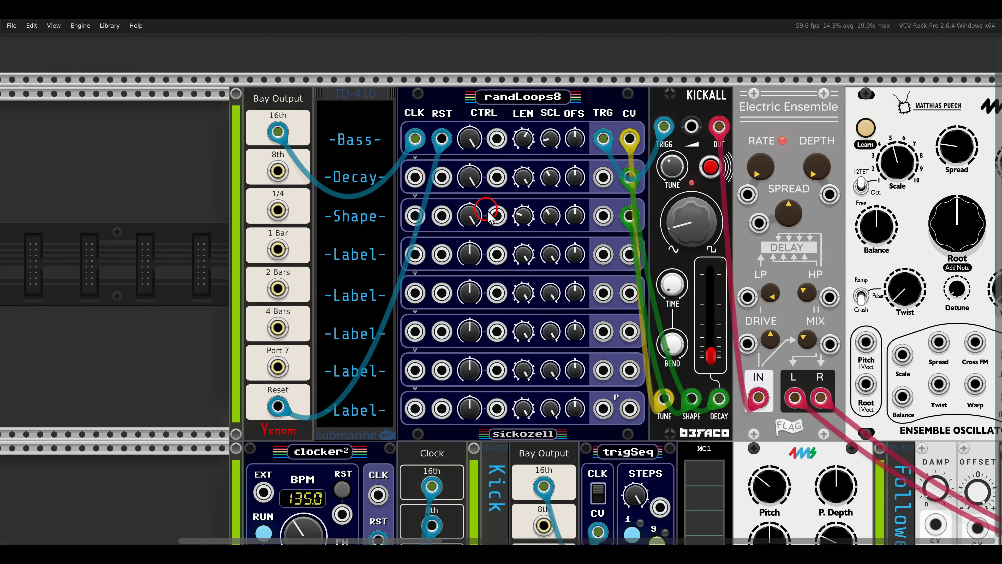
Patch the fourth row's TRG output on randLoops8 to the GATE input of the EG x VCA envelope.
{"action": "mouse_move", "coordinate": [550, 218]}
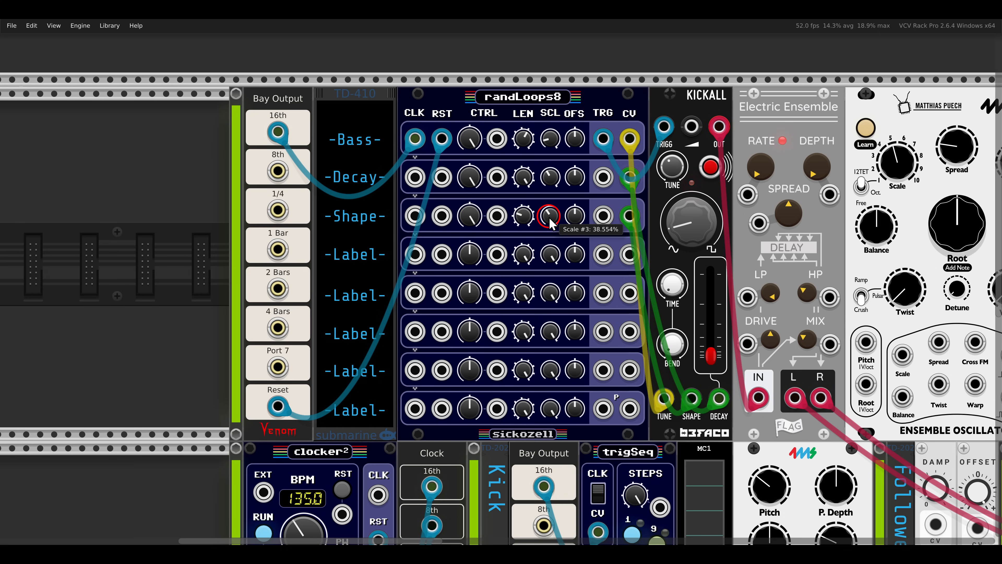
{"action": "scroll", "coordinate": [489, 223], "scroll_direction": "right", "scroll_amount": 3}
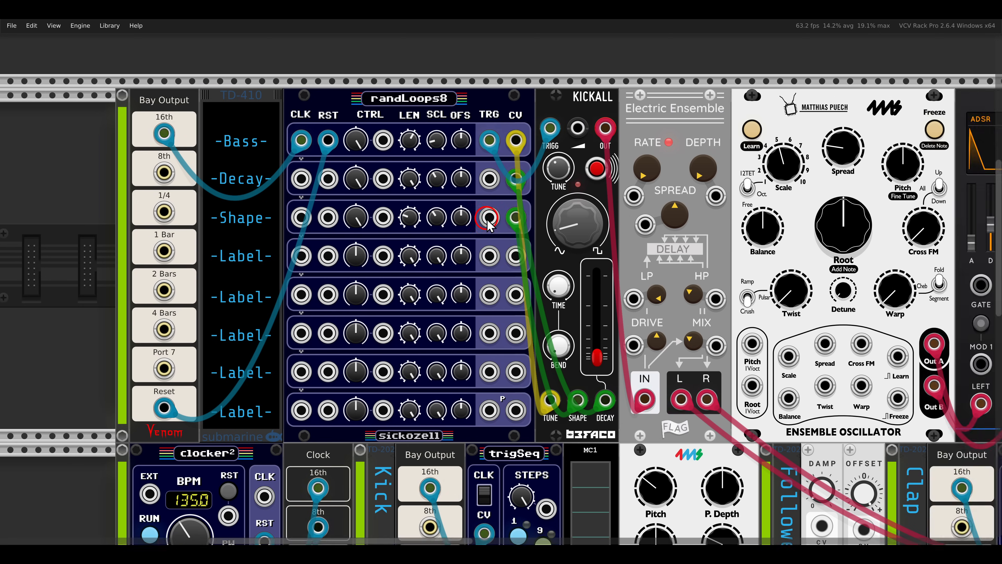
{"action": "scroll", "coordinate": [489, 223], "scroll_direction": "down", "scroll_amount": 1}
{"action": "scroll", "coordinate": [298, 225], "scroll_direction": "right", "scroll_amount": 6}
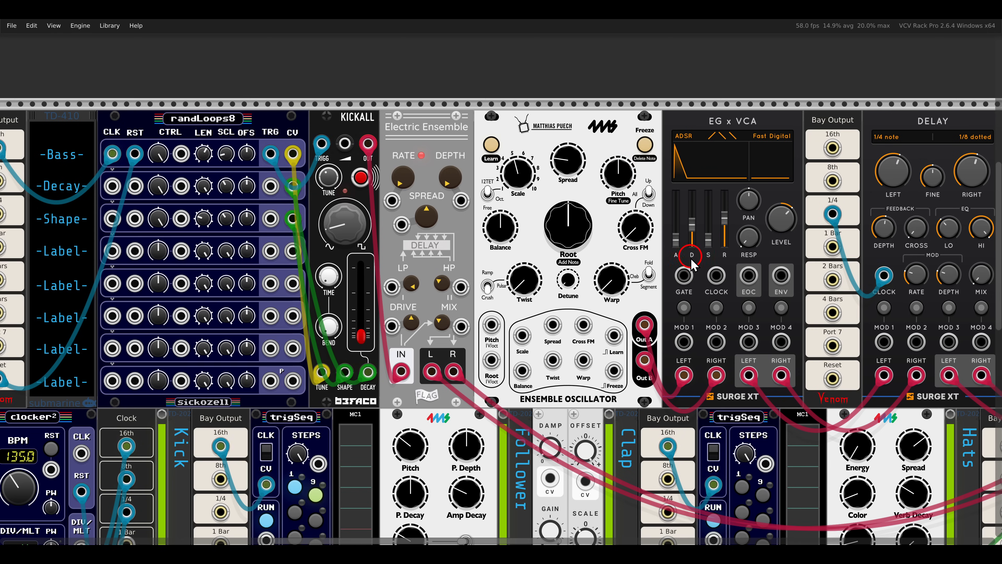
{"action": "left_click_drag", "start_coordinate": [684, 275], "coordinate": [270, 252]}
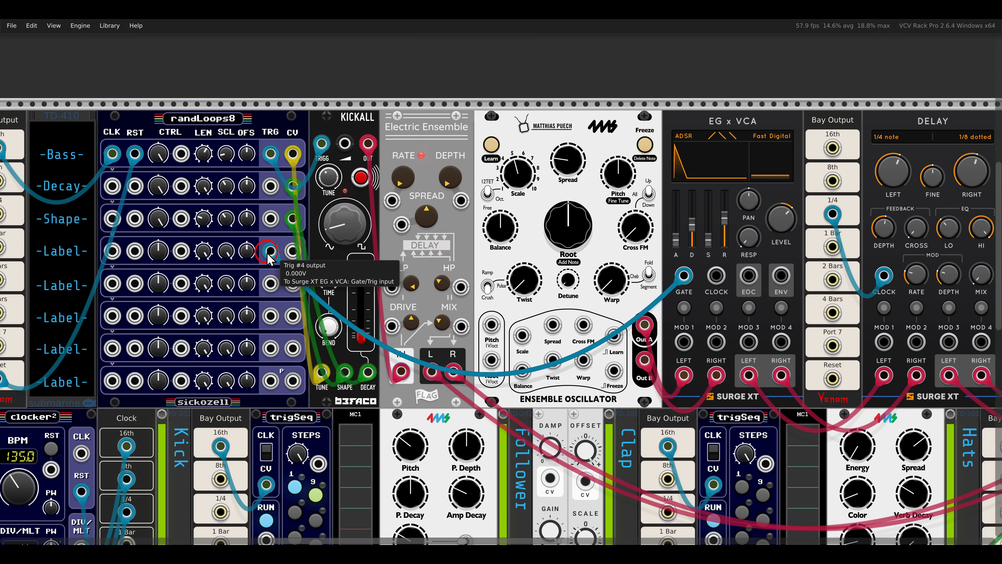
Rename the fourth row's label beside randLoops8 to "-Chord-".
{"action": "left_click_drag", "start_coordinate": [185, 250], "coordinate": [427, 249]}
{"action": "right_click", "coordinate": [306, 254]}
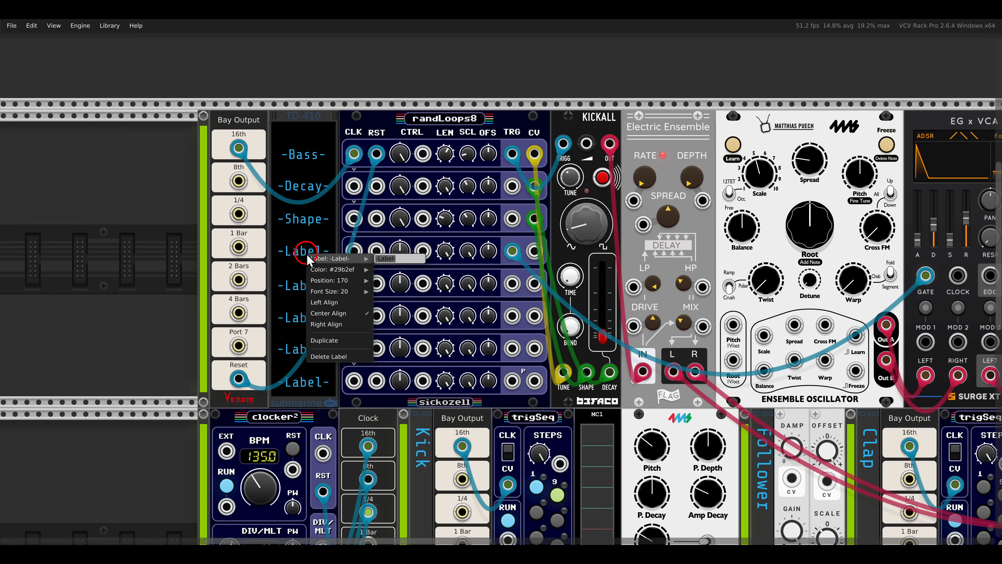
{"action": "left_click", "coordinate": [378, 259]}
{"action": "key", "text": "BackSpace"}
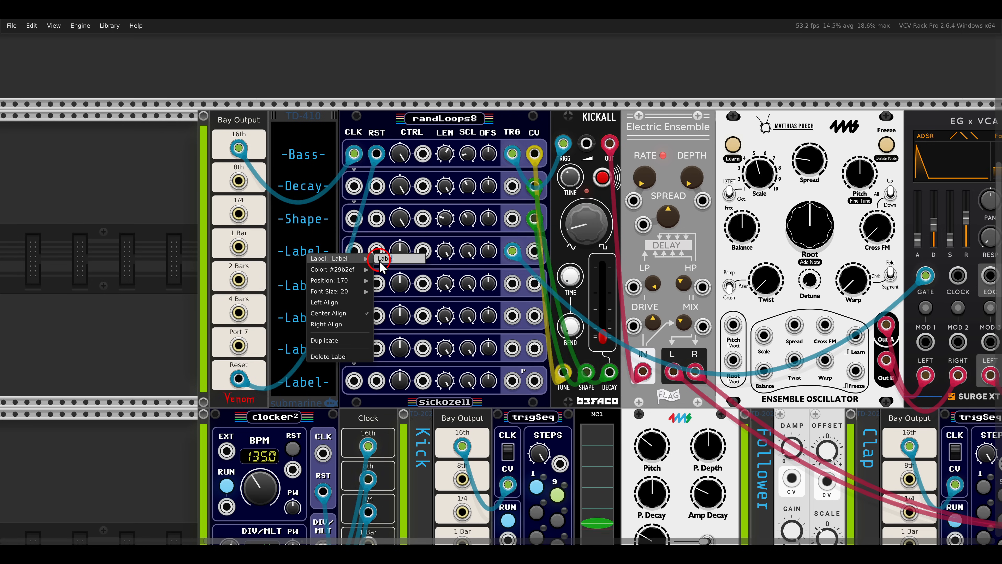
{"action": "type", "text": "-Chord-"}
{"action": "key", "text": "Return"}
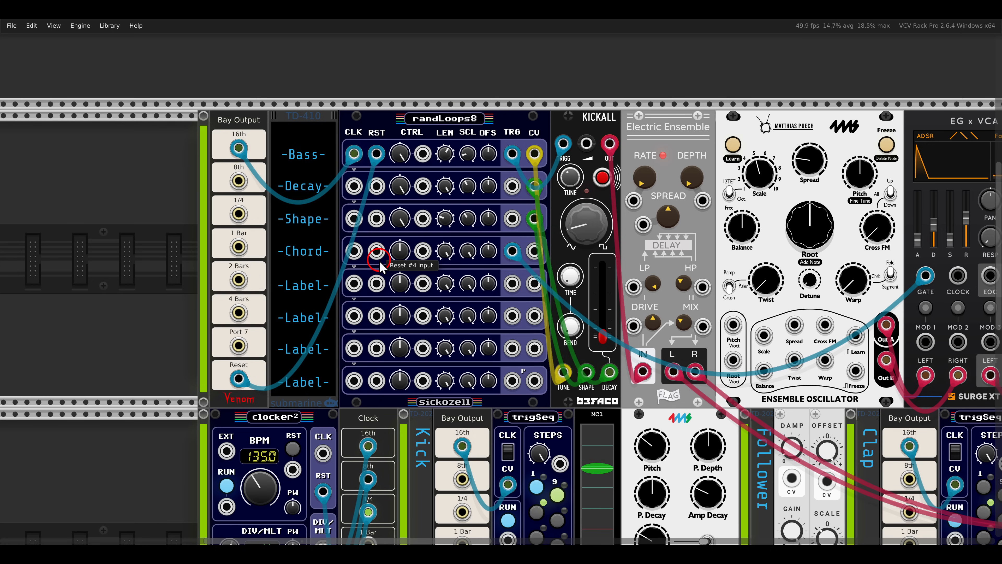
Solo the Bass and Chords channels on the VCA Mix 4 Stereo mixer.
{"action": "left_click_drag", "start_coordinate": [776, 273], "coordinate": [493, 265]}
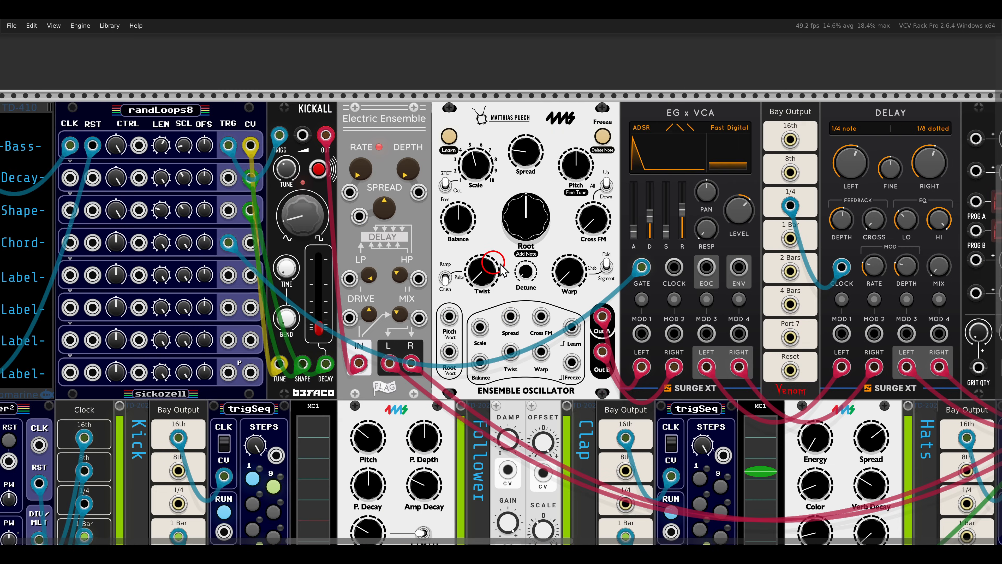
{"action": "scroll", "coordinate": [518, 228], "scroll_direction": "up", "scroll_amount": 1}
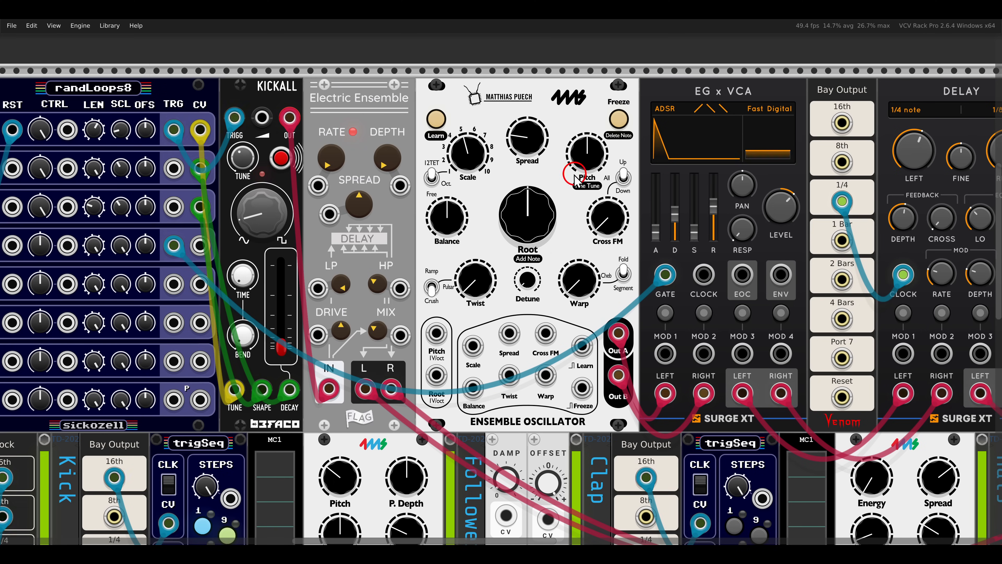
{"action": "left_click_drag", "start_coordinate": [845, 221], "coordinate": [226, 241]}
{"action": "left_click", "coordinate": [978, 161]}
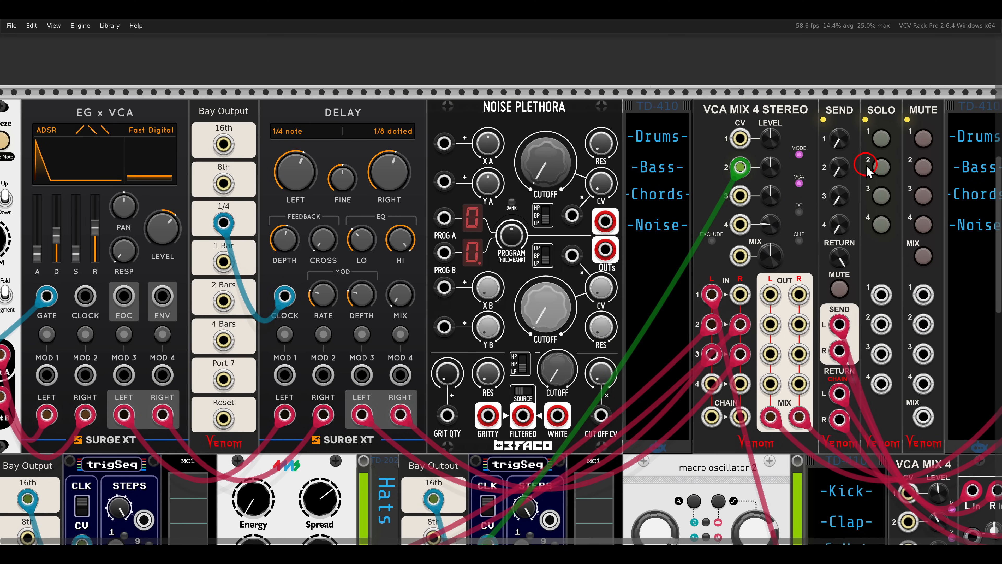
{"action": "left_click", "coordinate": [880, 195]}
Adjust the Ensemble Oscillator's Scale and Spread, and set its Root to about 45%.
{"action": "left_click_drag", "start_coordinate": [321, 278], "coordinate": [893, 278]}
{"action": "left_click_drag", "start_coordinate": [594, 248], "coordinate": [630, 261]}
{"action": "left_click_drag", "start_coordinate": [474, 193], "coordinate": [449, 208]}
{"action": "left_click_drag", "start_coordinate": [522, 242], "coordinate": [526, 277]}
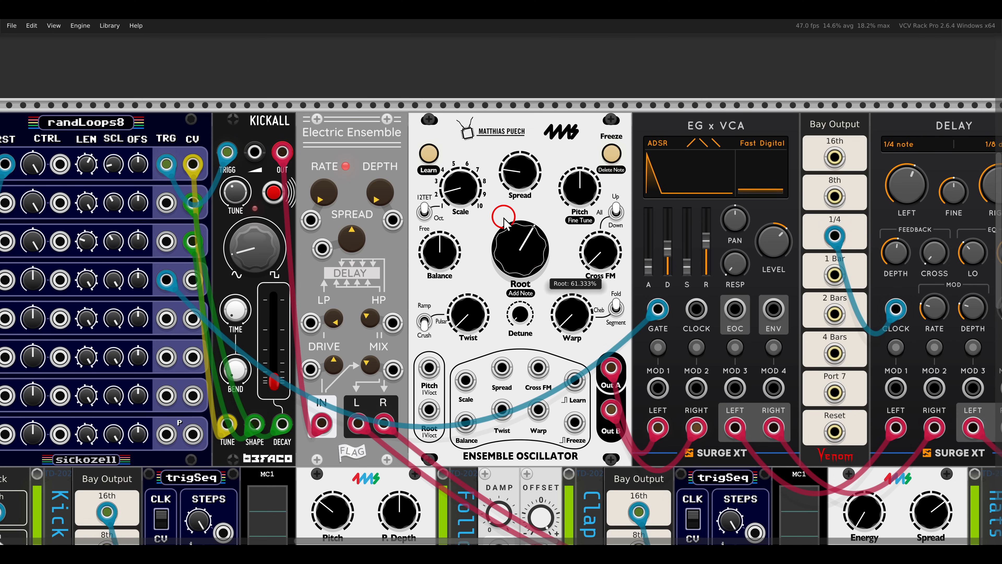
{"action": "left_click_drag", "start_coordinate": [503, 217], "coordinate": [505, 221]}
{"action": "mouse_move", "coordinate": [516, 184]}
{"action": "left_mouse_down"}
{"action": "mouse_move", "coordinate": [508, 162]}
{"action": "mouse_move", "coordinate": [512, 202]}
{"action": "mouse_move", "coordinate": [509, 191]}
{"action": "left_mouse_up"}
{"action": "left_click_drag", "start_coordinate": [522, 250], "coordinate": [522, 264]}
Switch the Ensemble Oscillator's Twist mode and raise its Twist and Warp amounts.
{"action": "left_click_drag", "start_coordinate": [463, 304], "coordinate": [461, 276]}
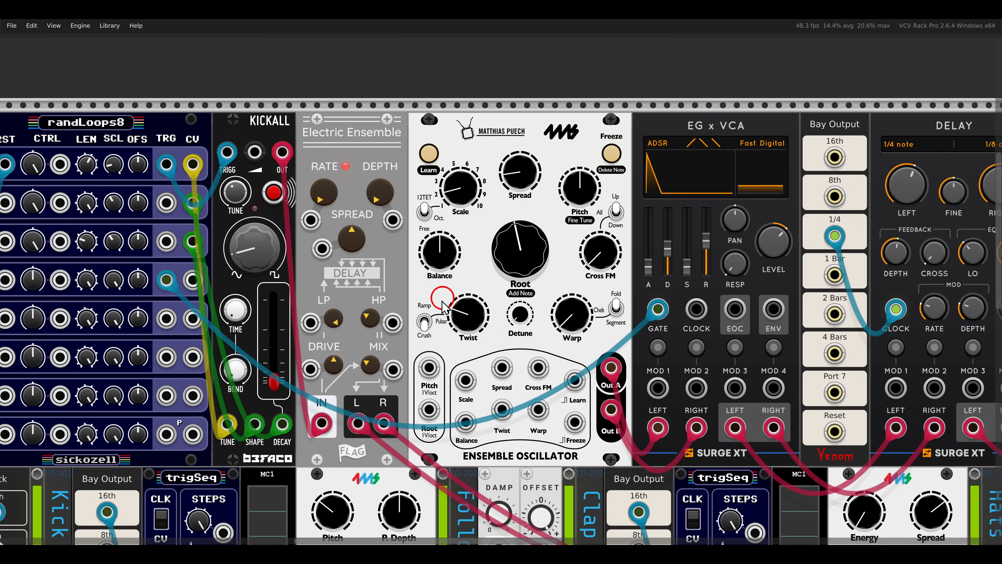
{"action": "left_click", "coordinate": [429, 320]}
{"action": "left_click_drag", "start_coordinate": [467, 312], "coordinate": [465, 253]}
{"action": "left_click_drag", "start_coordinate": [568, 310], "coordinate": [536, 297]}
Try different Balance and Pitch settings on the Ensemble Oscillator, and reset both to their defaults.
{"action": "left_click_drag", "start_coordinate": [457, 255], "coordinate": [456, 307]}
{"action": "double_click", "coordinate": [442, 252]}
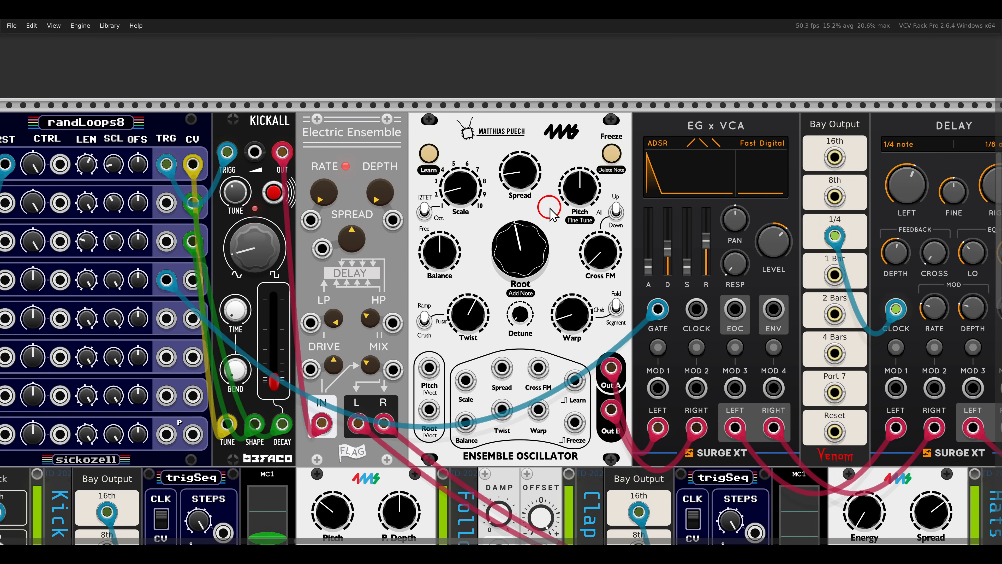
{"action": "left_click_drag", "start_coordinate": [576, 216], "coordinate": [563, 177]}
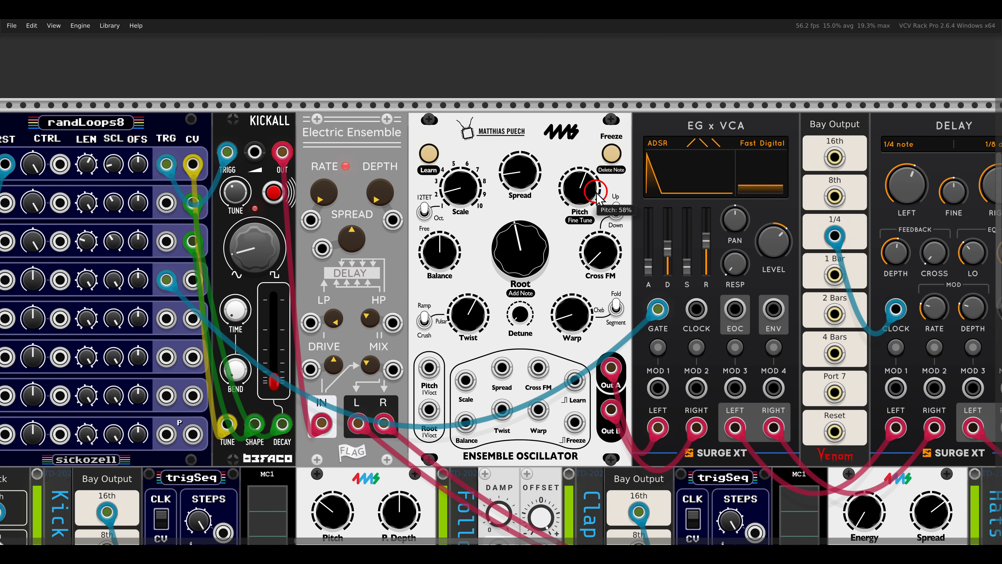
{"action": "double_click", "coordinate": [594, 192]}
Raise the Mix amount on the Delay module in the chord voice.
{"action": "scroll", "coordinate": [441, 222], "scroll_direction": "right", "scroll_amount": 5}
{"action": "scroll", "coordinate": [527, 242], "scroll_direction": "down", "scroll_amount": 2}
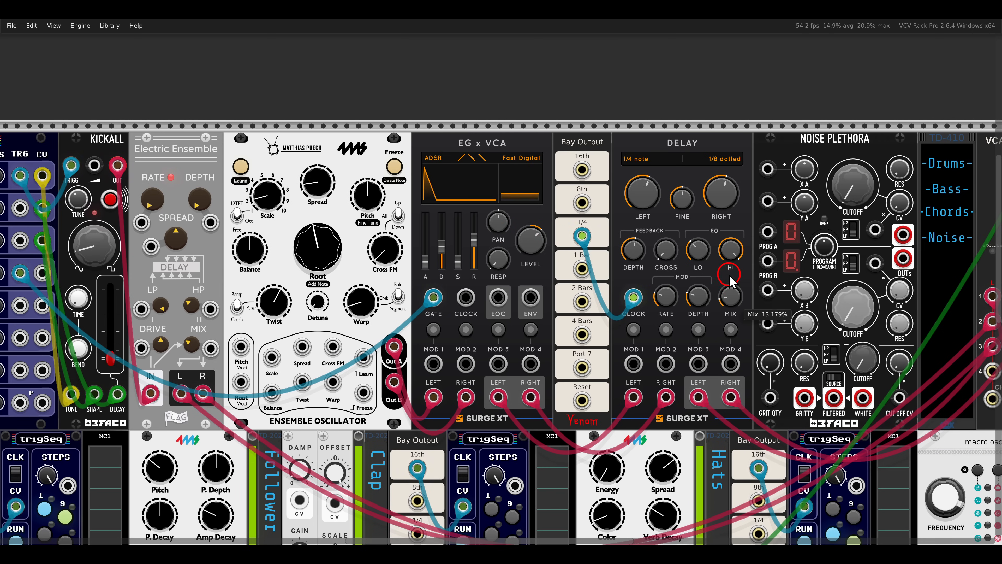
{"action": "left_click_drag", "start_coordinate": [728, 277], "coordinate": [707, 248]}
Raise the Chords channel's send level and duplicate the Bass channel's follower CV cable into the Chords channel's CV input.
{"action": "left_click_drag", "start_coordinate": [738, 279], "coordinate": [304, 280]}
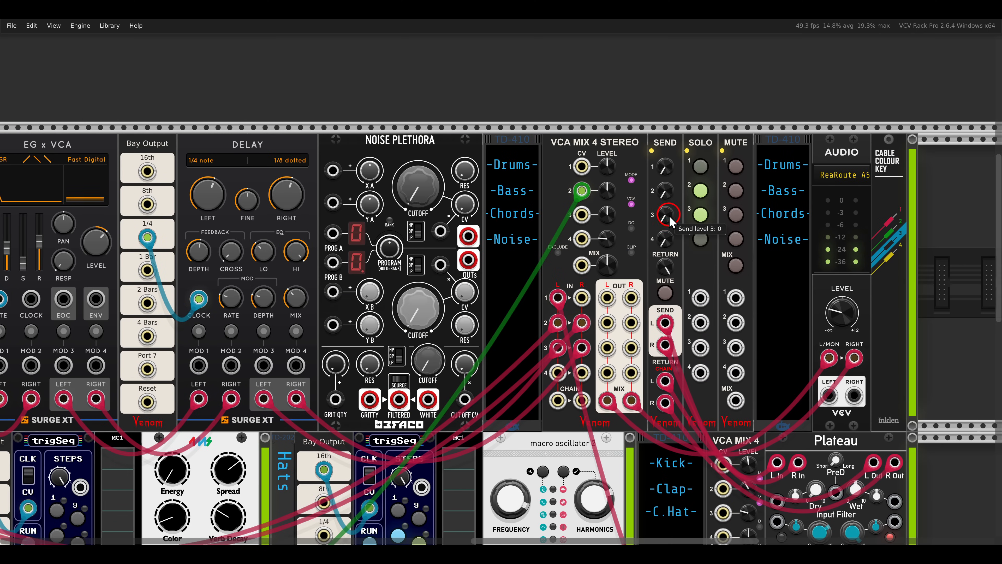
{"action": "left_click_drag", "start_coordinate": [665, 215], "coordinate": [649, 145]}
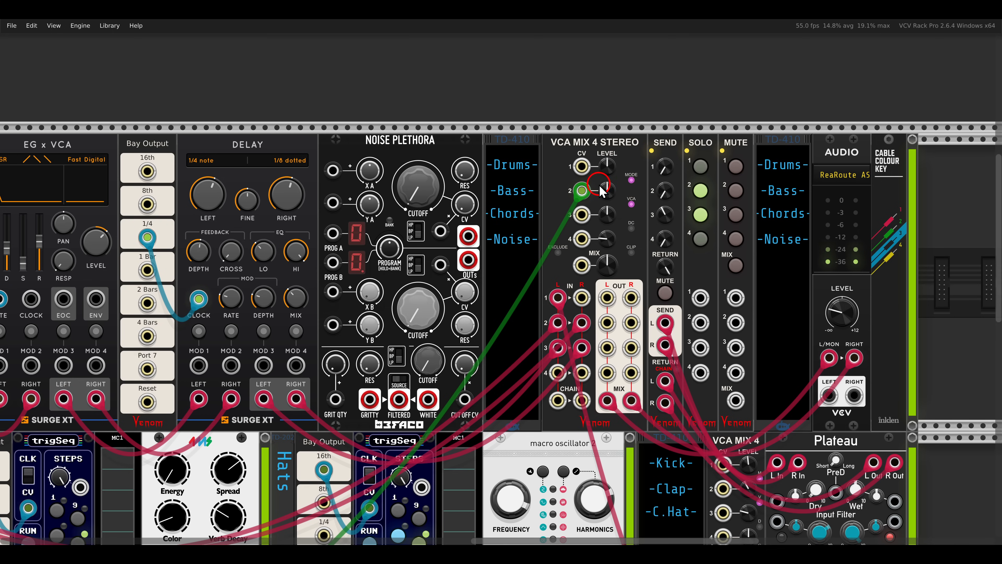
{"action": "left_click_drag", "start_coordinate": [581, 191], "coordinate": [581, 215]}
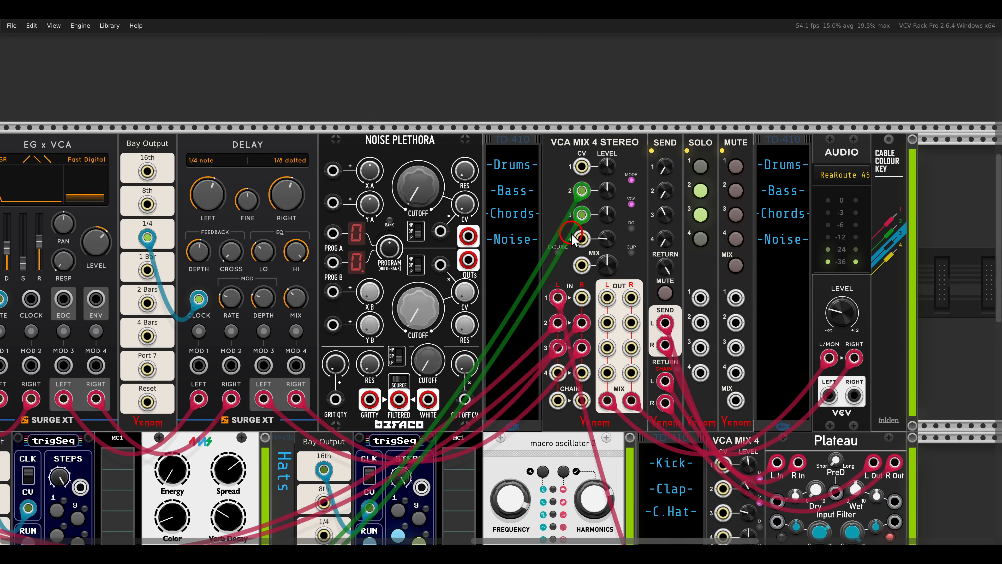
Patch randLoops8's fourth-row CV output to the Ensemble Oscillator's Pitch 1V/oct input and reduce that row's Scale to about 5.7%.
{"action": "scroll", "coordinate": [306, 278], "scroll_direction": "left", "scroll_amount": 10}
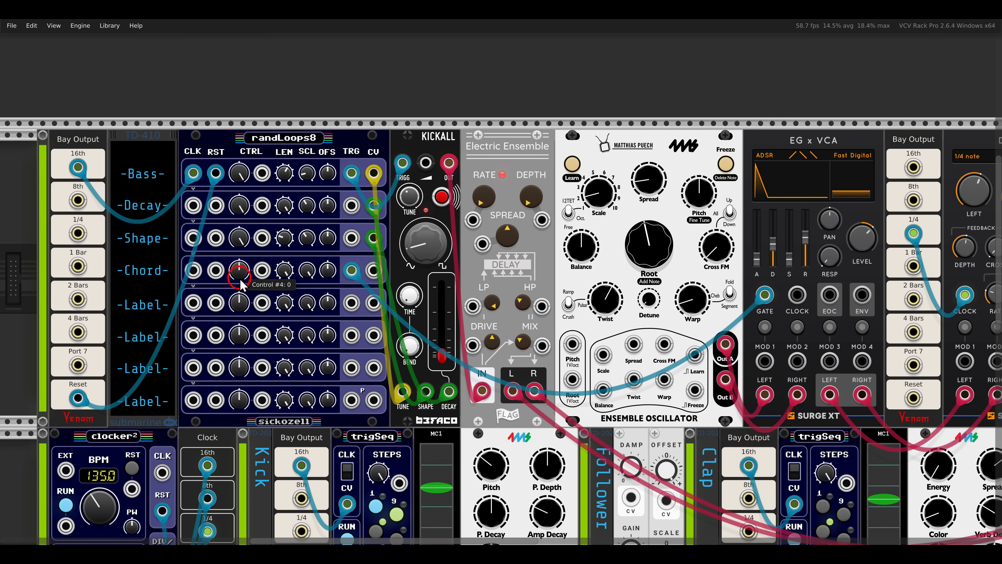
{"action": "scroll", "coordinate": [719, 306], "scroll_direction": "right", "scroll_amount": 8}
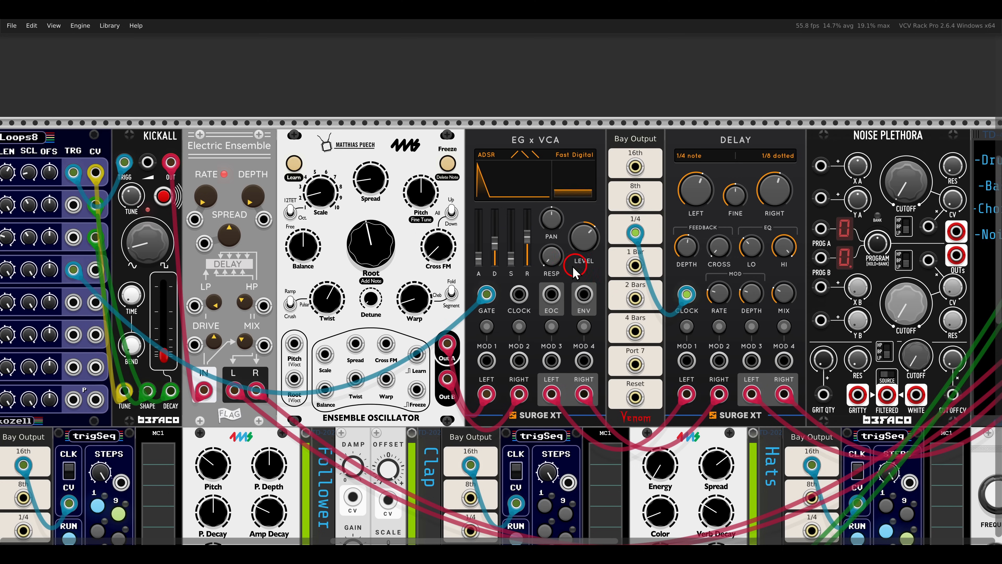
{"action": "scroll", "coordinate": [525, 284], "scroll_direction": "left", "scroll_amount": 3}
{"action": "scroll", "coordinate": [523, 282], "scroll_direction": "left", "scroll_amount": 6}
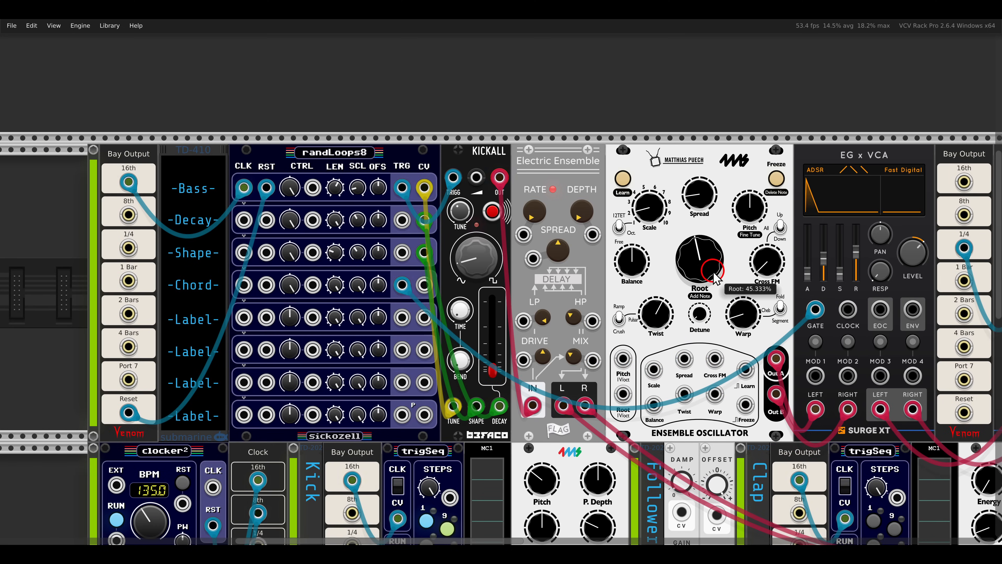
{"action": "left_click_drag", "start_coordinate": [423, 285], "coordinate": [621, 359]}
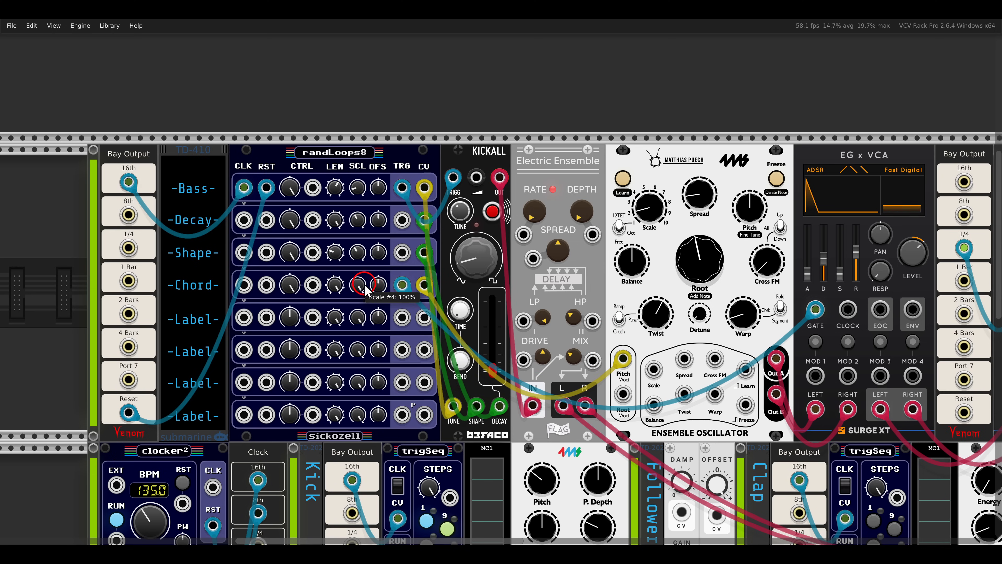
{"action": "left_click_drag", "start_coordinate": [367, 291], "coordinate": [362, 285]}
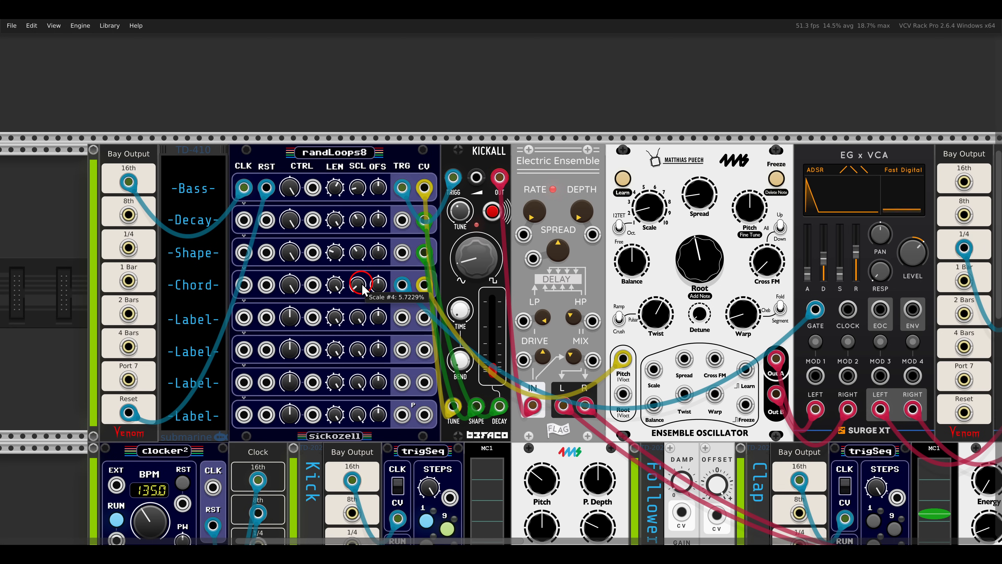
Lower the Chords channel's send level and turn off solo on the Bass and Chords channels.
{"action": "scroll", "coordinate": [628, 284], "scroll_direction": "down", "scroll_amount": 1}
{"action": "left_click_drag", "start_coordinate": [829, 278], "coordinate": [371, 257]}
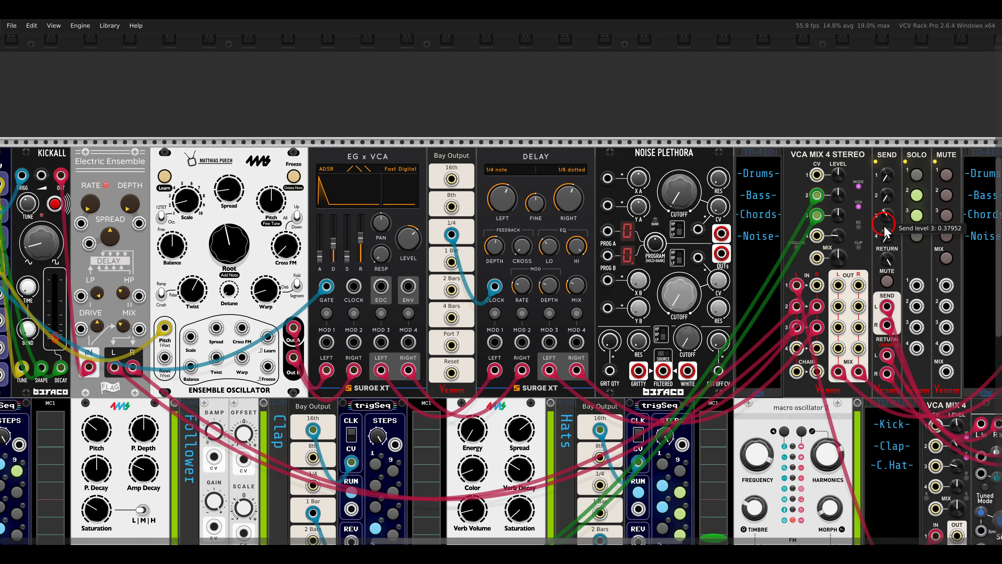
{"action": "left_click_drag", "start_coordinate": [887, 217], "coordinate": [885, 251]}
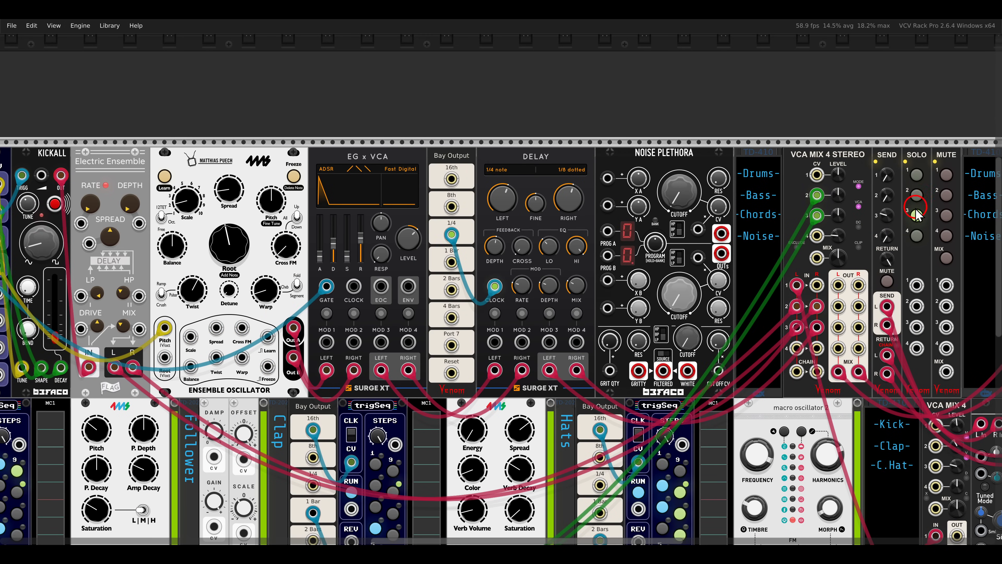
{"action": "scroll", "coordinate": [535, 231], "scroll_direction": "down", "scroll_amount": 3}
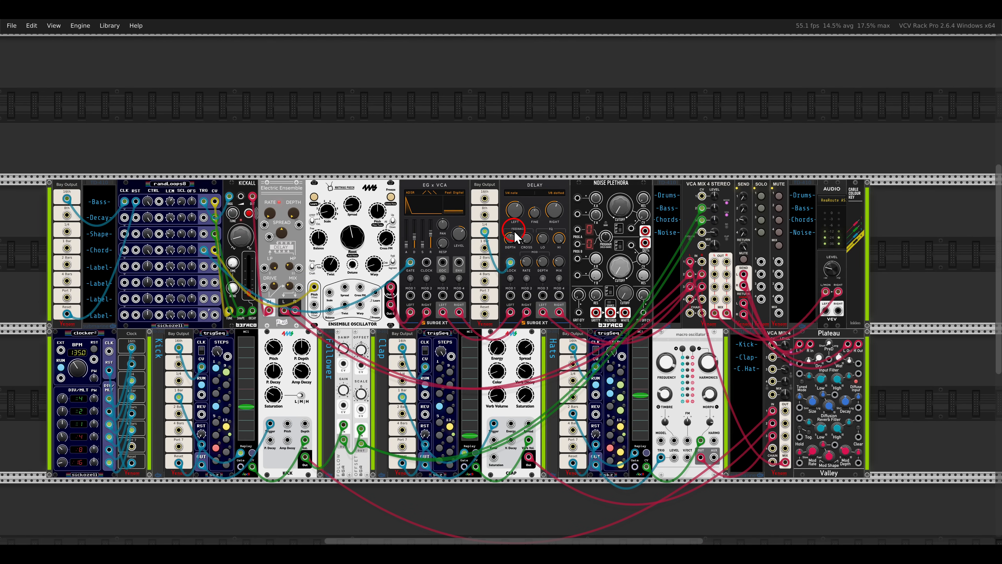
Lower the Ensemble Oscillator's Root to drop the pitch of the chord voice.
{"action": "left_click_drag", "start_coordinate": [515, 237], "coordinate": [582, 237]}
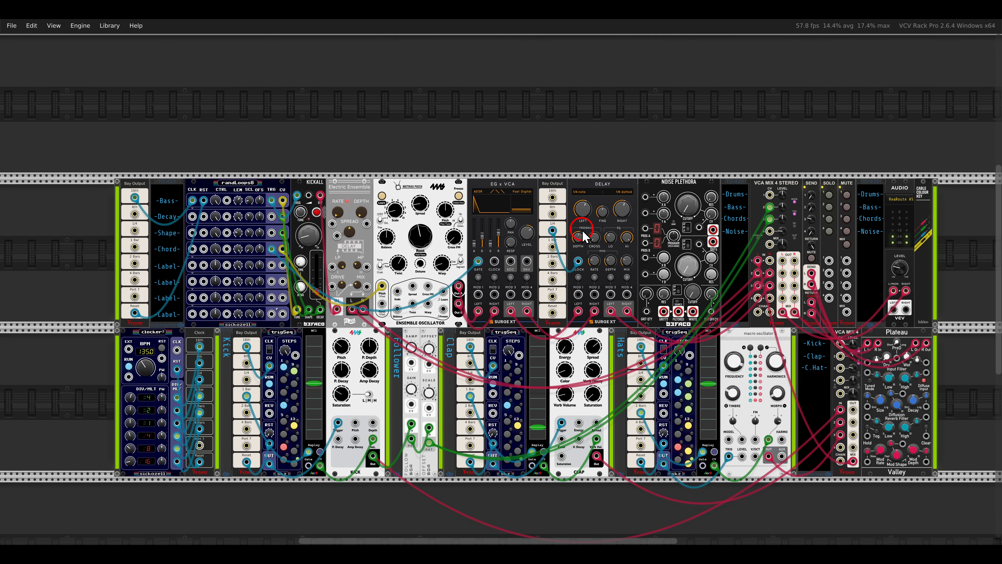
{"action": "scroll", "coordinate": [583, 231], "scroll_direction": "up", "scroll_amount": 1, "text": "ctrl"}
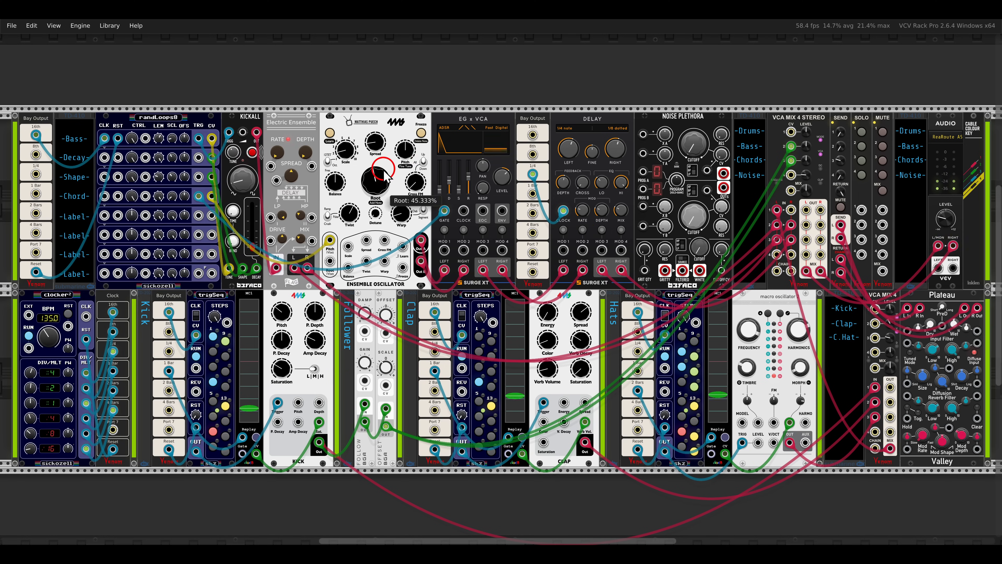
{"action": "left_click_drag", "start_coordinate": [372, 142], "coordinate": [370, 167]}
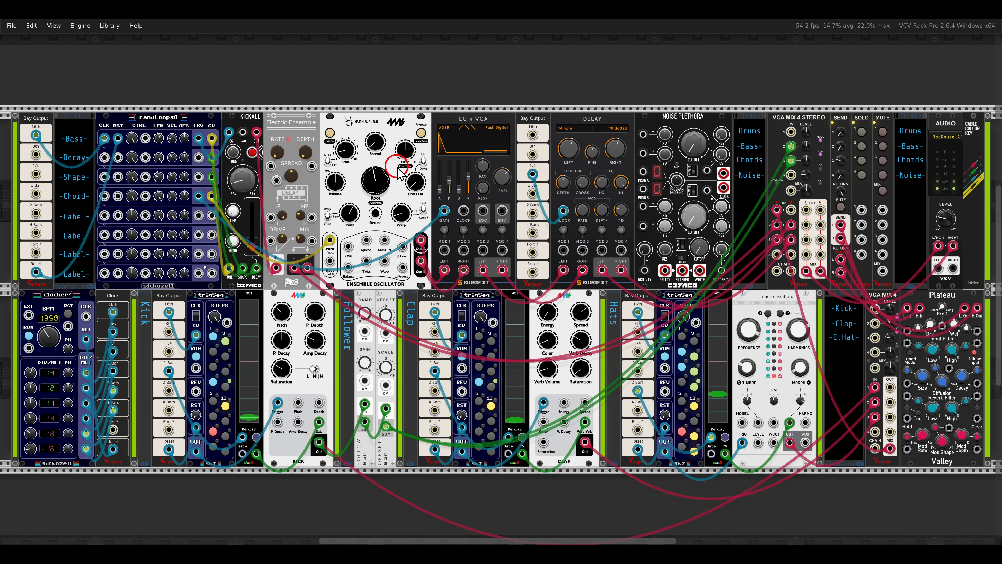
{"action": "left_click_drag", "start_coordinate": [379, 148], "coordinate": [377, 229]}
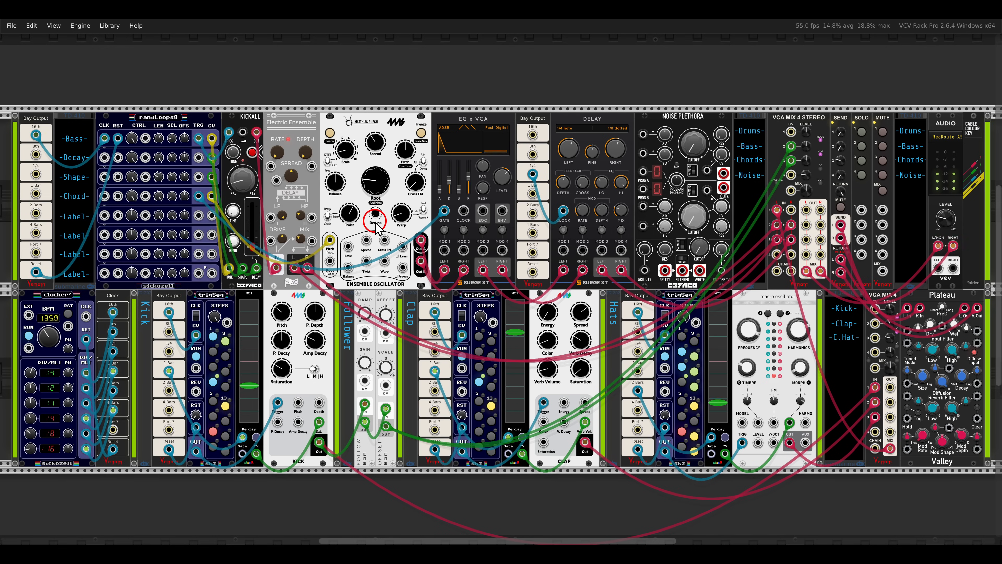
Patch the Noise Plethora's Algorithm A output to the stereo mixer's channel 4 left input and raise its Cutoff A.
{"action": "left_click_drag", "start_coordinate": [750, 244], "coordinate": [631, 249]}
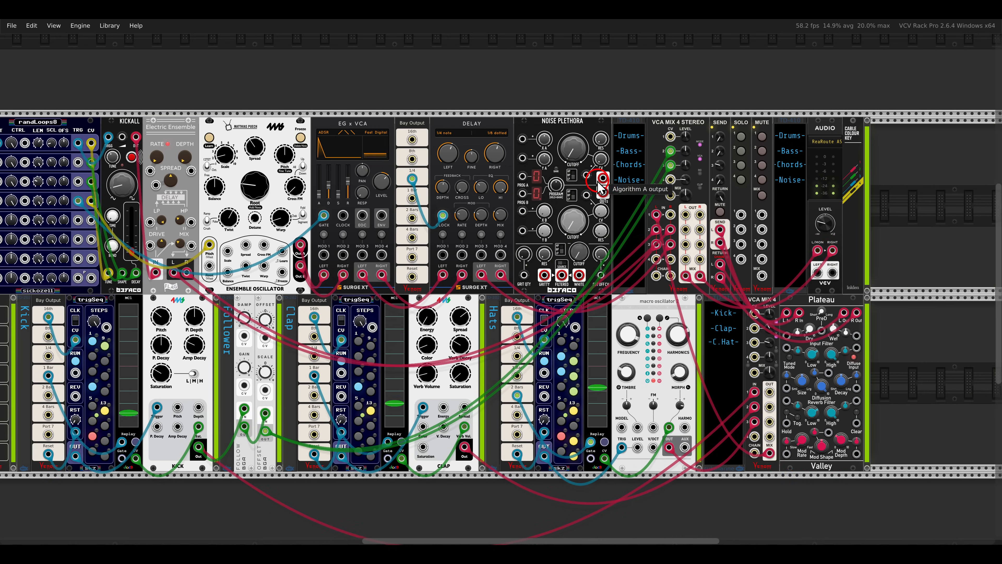
{"action": "scroll", "coordinate": [598, 184], "scroll_direction": "up", "scroll_amount": 2}
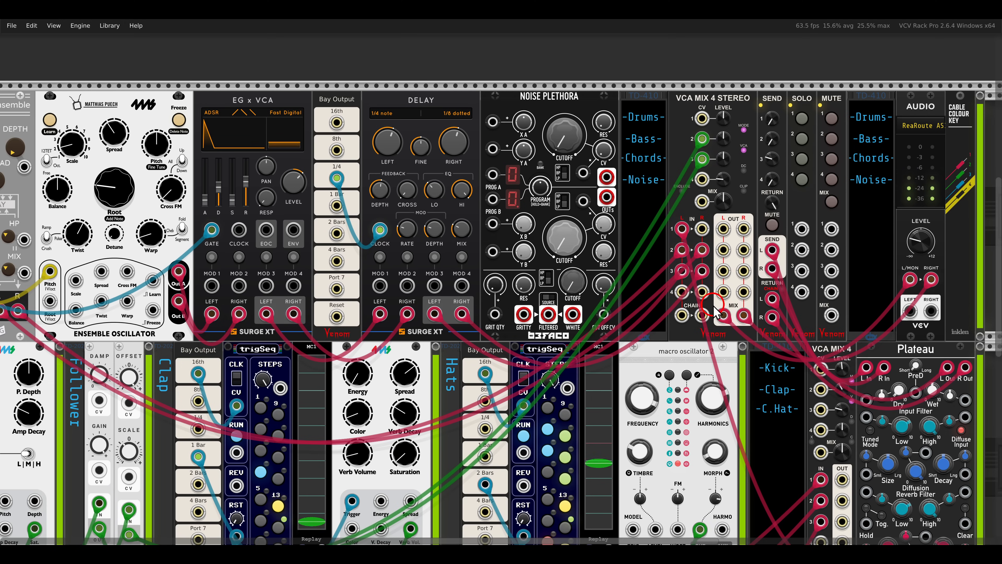
{"action": "left_click_drag", "start_coordinate": [610, 174], "coordinate": [683, 293]}
{"action": "key", "text": "1"}
{"action": "scroll", "coordinate": [551, 187], "scroll_direction": "down", "scroll_amount": 1}
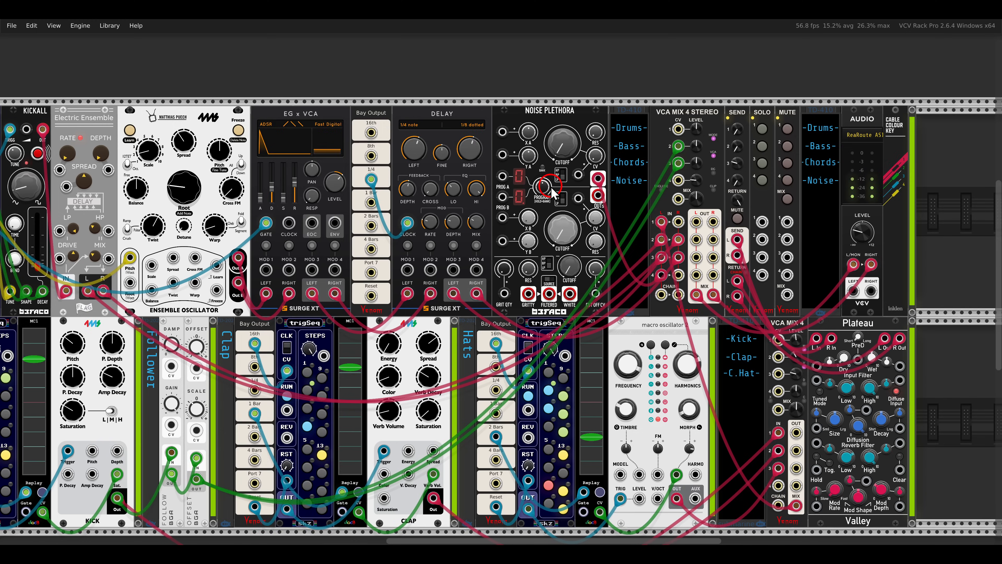
{"action": "left_click_drag", "start_coordinate": [551, 188], "coordinate": [695, 233]}
{"action": "left_click_drag", "start_coordinate": [701, 190], "coordinate": [689, 65]}
Patch randLoops8's fifth- and sixth-row CV outputs to the Noise Plethora's X A and Y A inputs, and set Cutoff A to about 0.87.
{"action": "left_click_drag", "start_coordinate": [553, 189], "coordinate": [688, 192]}
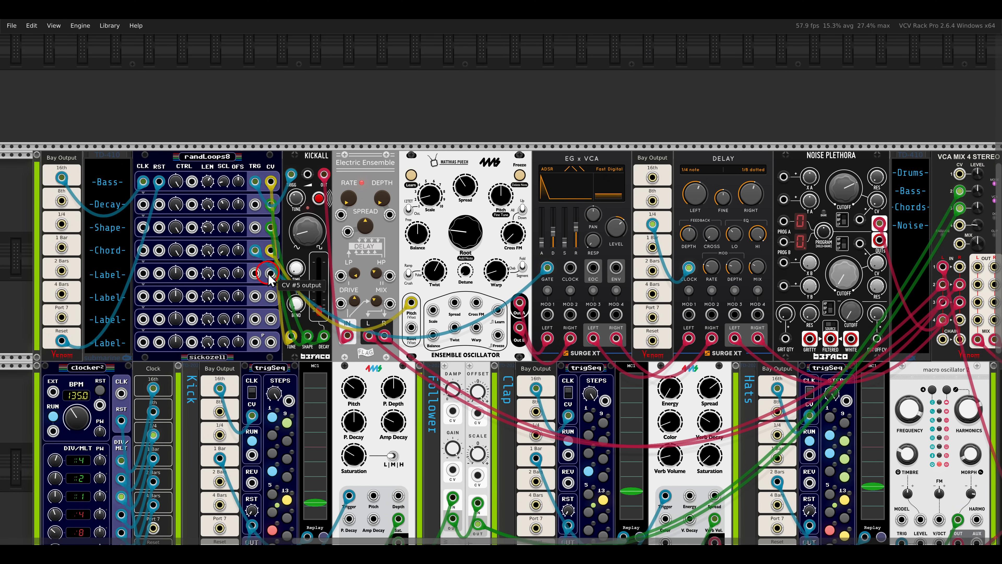
{"action": "left_click_drag", "start_coordinate": [270, 274], "coordinate": [278, 300]}
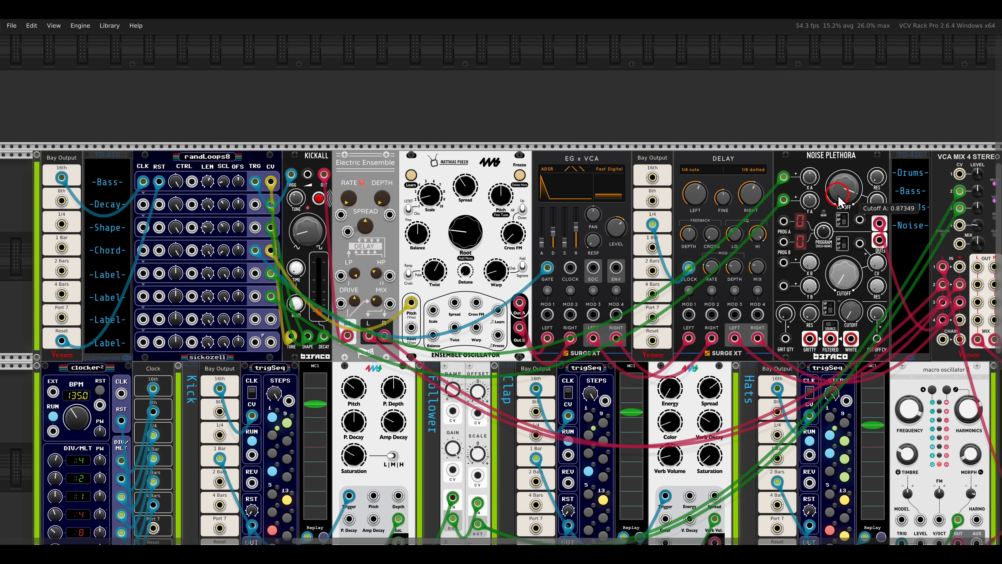
{"action": "left_click_drag", "start_coordinate": [838, 193], "coordinate": [838, 195]}
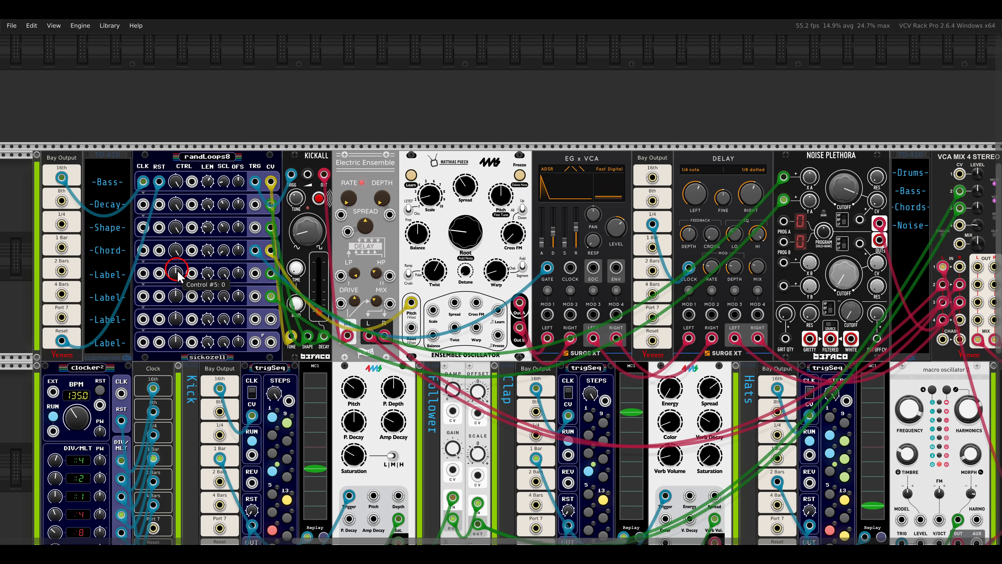
Turn up the Control amounts of randLoops8's fifth and sixth rows.
{"action": "left_click_drag", "start_coordinate": [178, 272], "coordinate": [150, 172]}
{"action": "left_click_drag", "start_coordinate": [175, 296], "coordinate": [145, 161]}
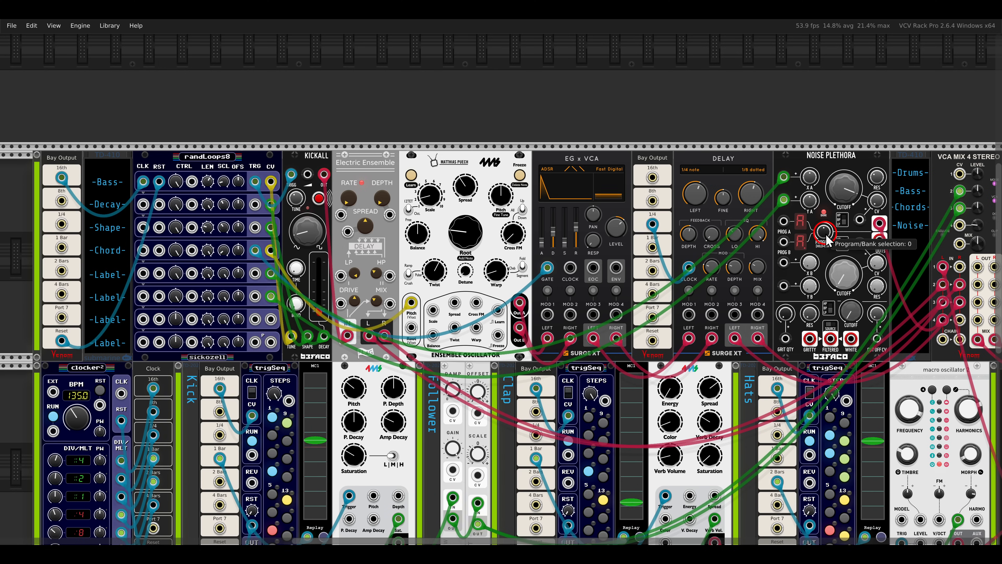
Step through the Noise Plethora's Algorithm A programs while varying Cutoff A.
{"action": "left_click_drag", "start_coordinate": [825, 237], "coordinate": [808, 205]}
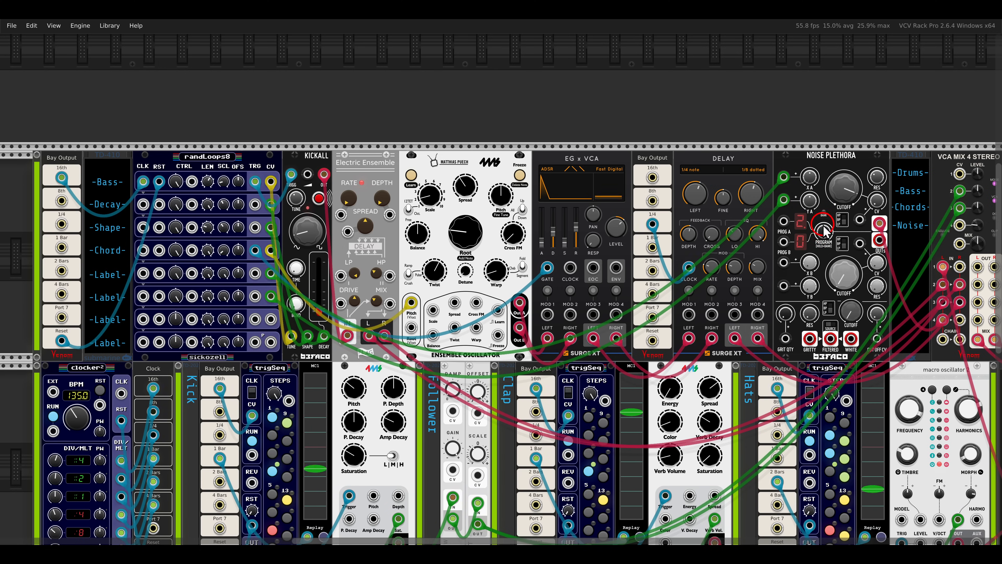
{"action": "left_click_drag", "start_coordinate": [821, 167], "coordinate": [827, 130]}
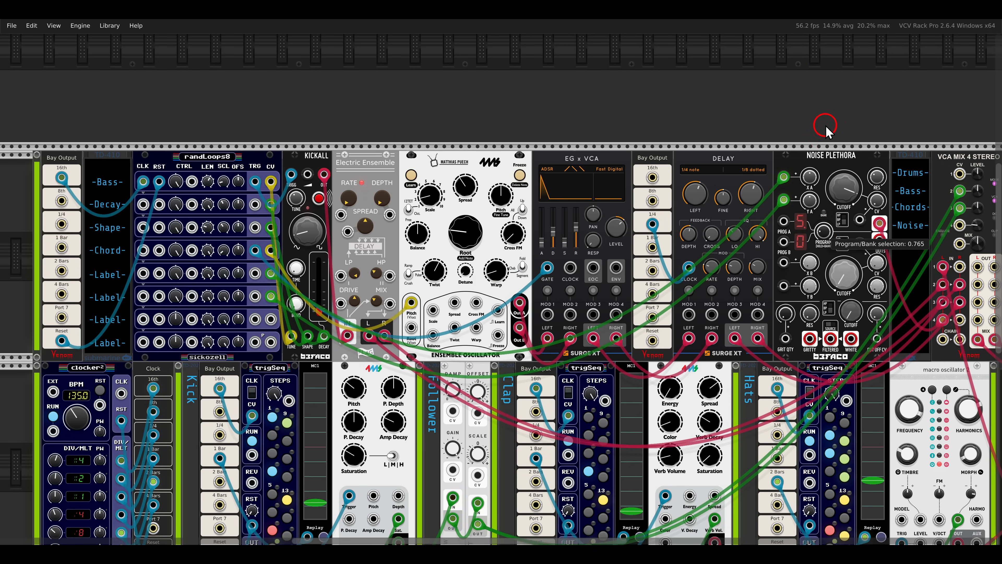
{"action": "left_click_drag", "start_coordinate": [851, 178], "coordinate": [852, 228]}
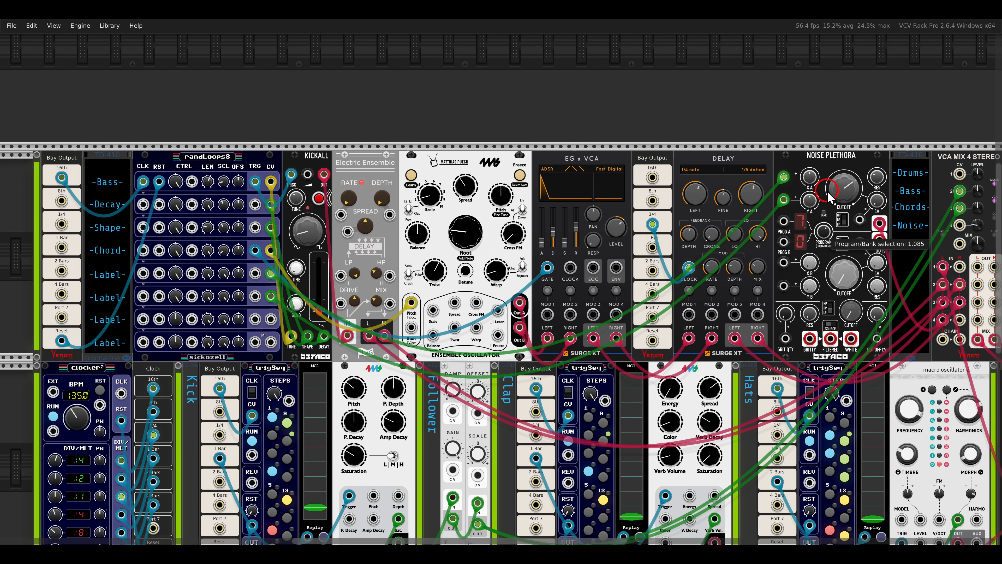
{"action": "left_click_drag", "start_coordinate": [829, 192], "coordinate": [839, 163]}
Modulate the Noise Plethora's Cutoff A from randLoops8's seventh-row CV output, lowering the cutoff and raising that row's Control amount.
{"action": "left_click_drag", "start_coordinate": [823, 229], "coordinate": [270, 319]}
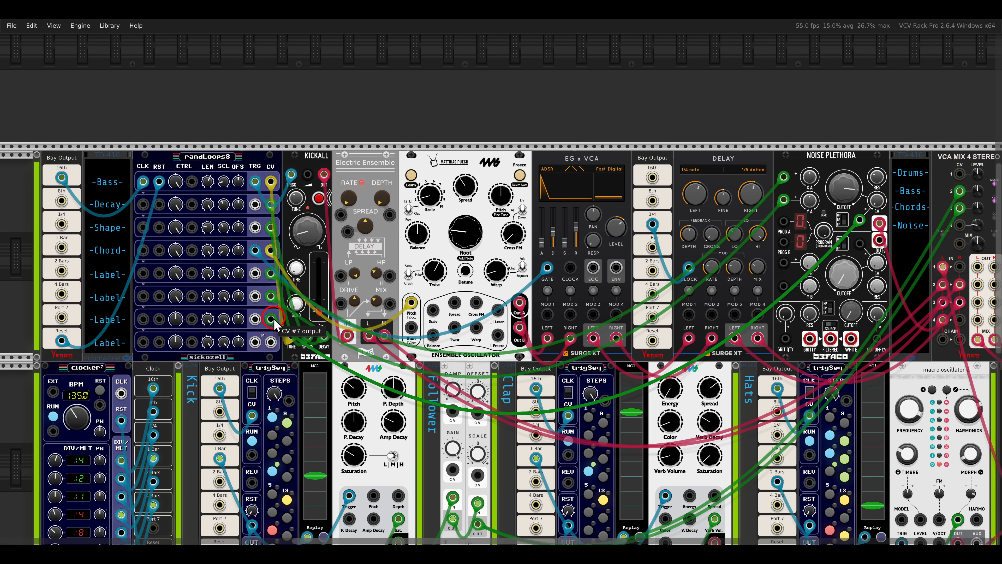
{"action": "left_click_drag", "start_coordinate": [846, 190], "coordinate": [852, 221]}
{"action": "left_click_drag", "start_coordinate": [178, 319], "coordinate": [268, 166]}
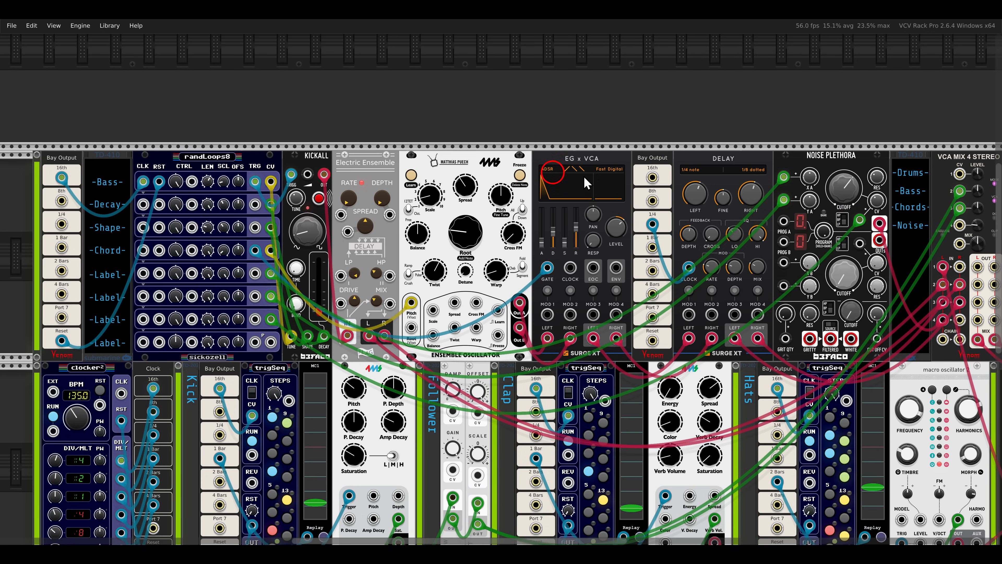
Set the Noise Plethora's Cutoff CV A to about 0.63 and turn up randLoops8's first-row Control amount.
{"action": "left_click_drag", "start_coordinate": [876, 200], "coordinate": [856, 123]}
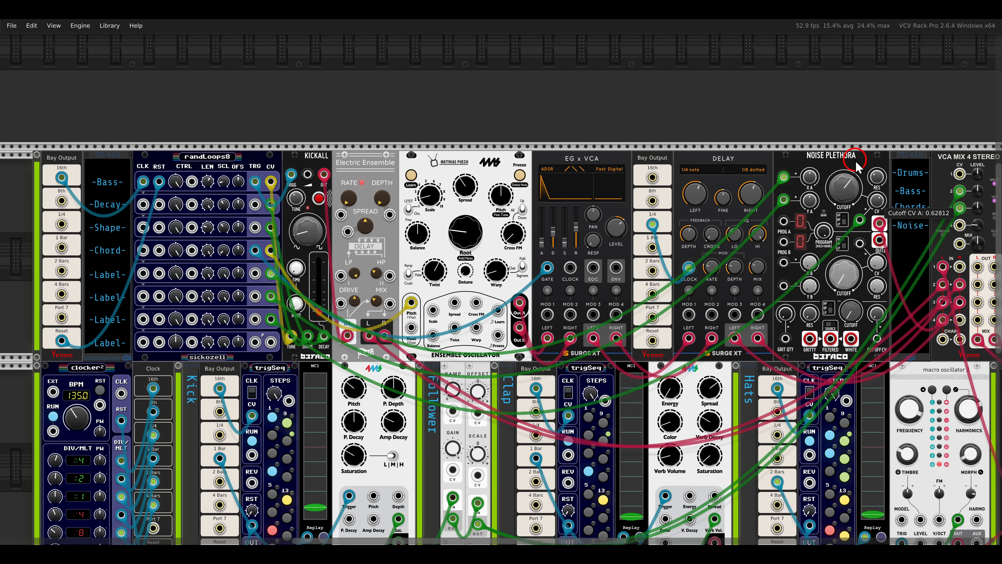
{"action": "scroll", "coordinate": [733, 305], "scroll_direction": "right", "scroll_amount": 5}
{"action": "scroll", "coordinate": [733, 309], "scroll_direction": "up", "scroll_amount": 2}
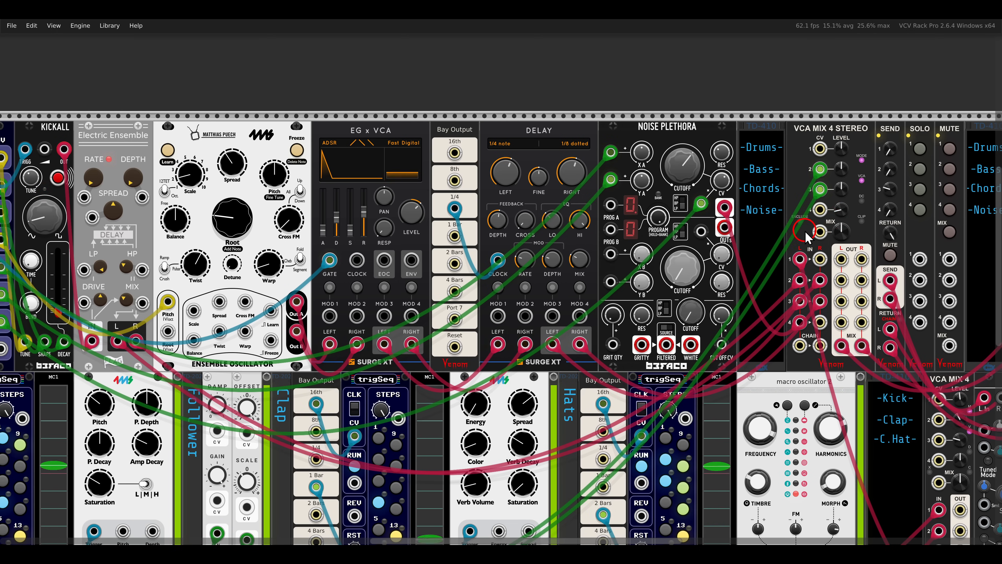
{"action": "scroll", "coordinate": [826, 228], "scroll_direction": "down", "scroll_amount": 4}
{"action": "scroll", "coordinate": [622, 273], "scroll_direction": "up", "scroll_amount": 2}
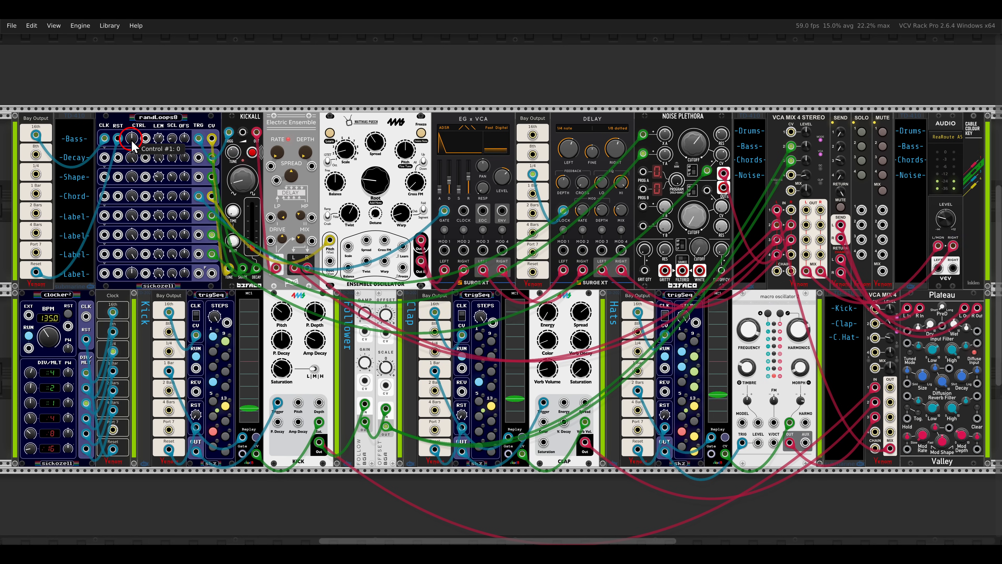
{"action": "left_click_drag", "start_coordinate": [132, 144], "coordinate": [89, 31]}
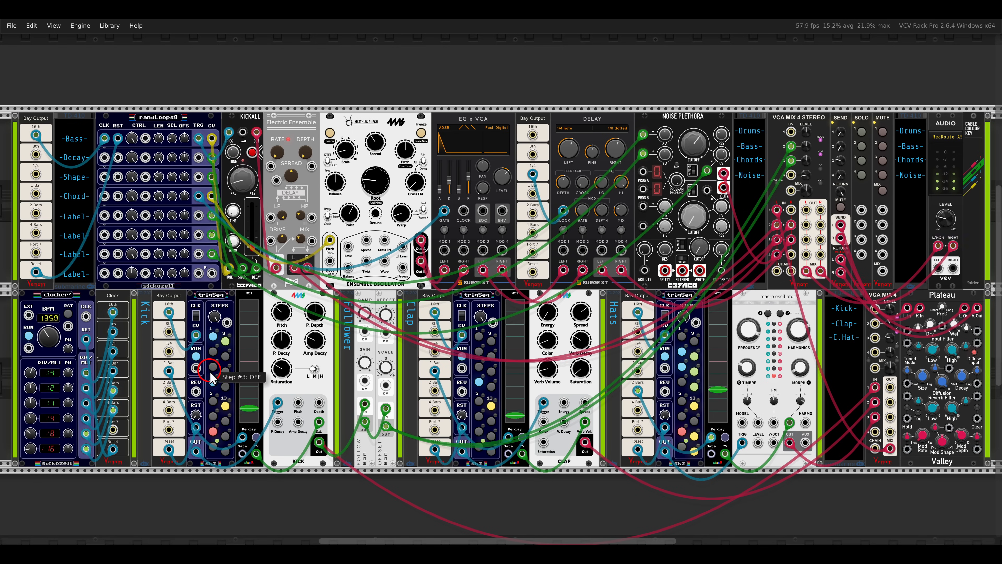
Change the active steps in the first half of the kick sequence and toggle steps 4 and 12 of the clap sequence.
{"action": "left_click", "coordinate": [212, 382]}
{"action": "left_click", "coordinate": [213, 401]}
{"action": "left_click", "coordinate": [212, 432]}
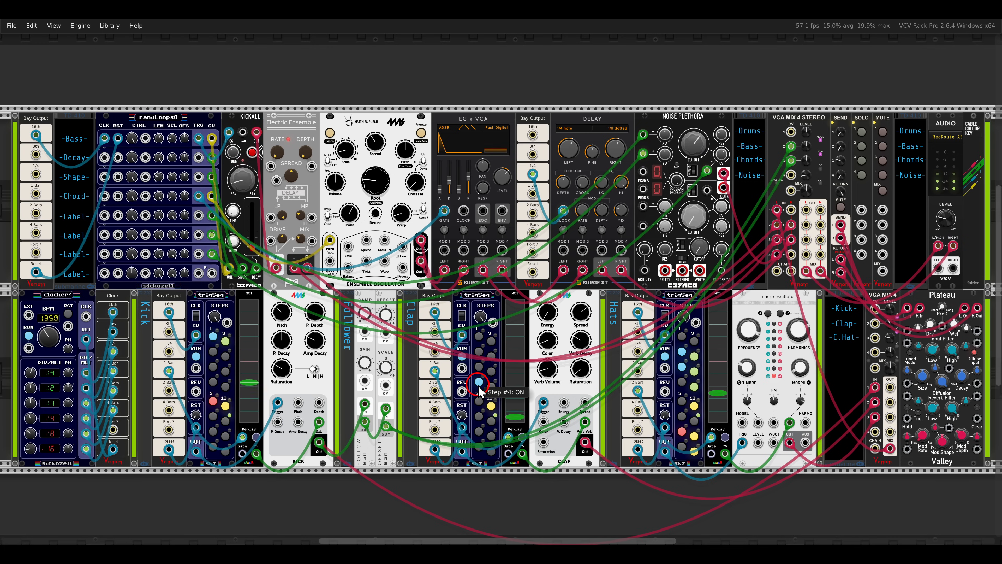
{"action": "left_click", "coordinate": [491, 388]}
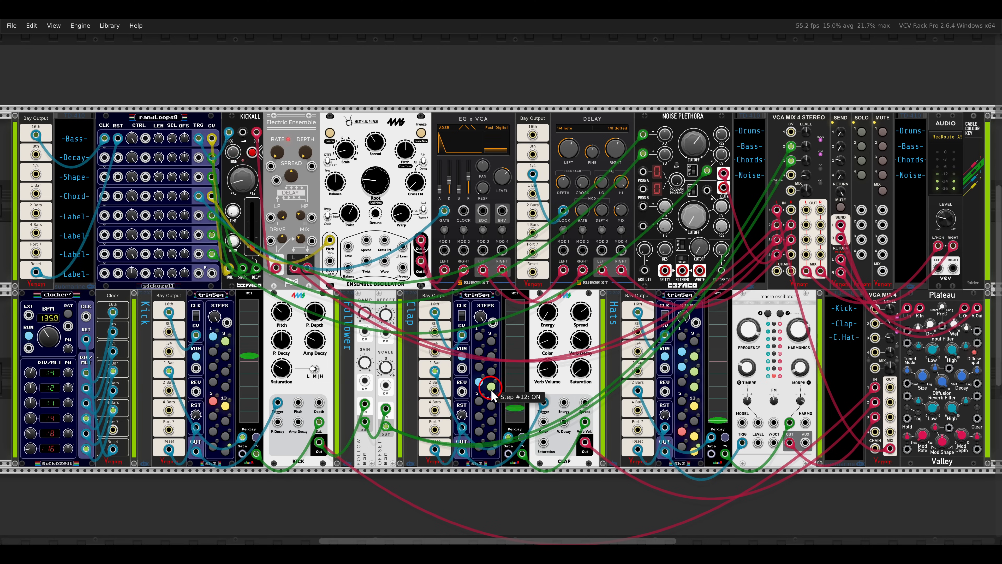
{"action": "left_click", "coordinate": [479, 382]}
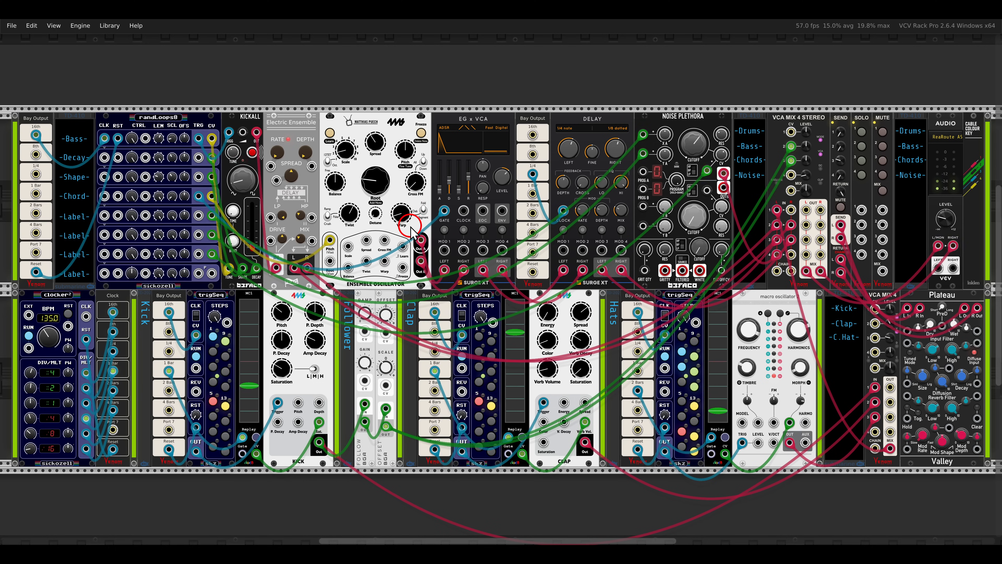
Sweep the KICKALL's wave shape up to about 0.76 and back down to about 0.12.
{"action": "left_click_drag", "start_coordinate": [242, 181], "coordinate": [225, 133]}
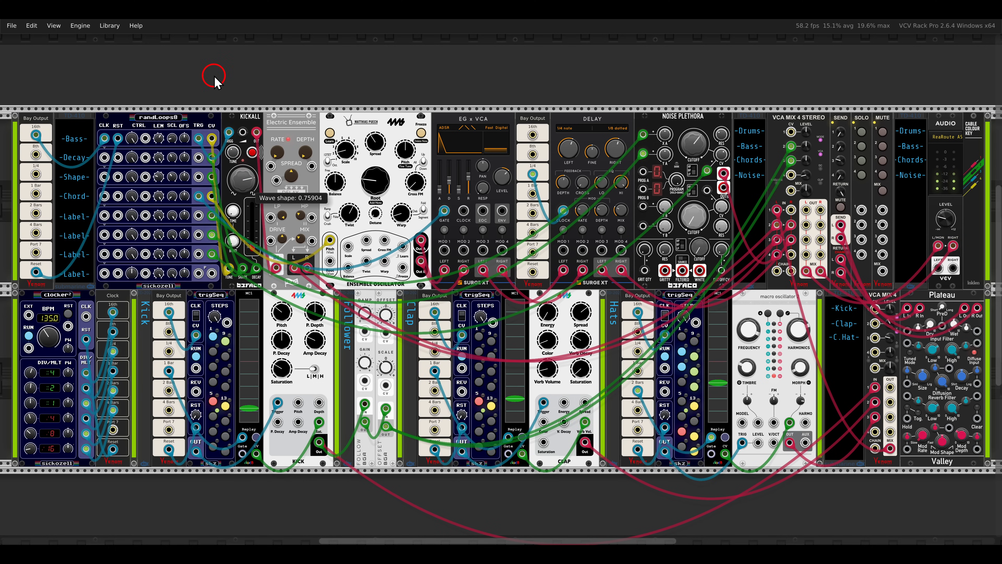
{"action": "left_click_drag", "start_coordinate": [215, 81], "coordinate": [219, 96]}
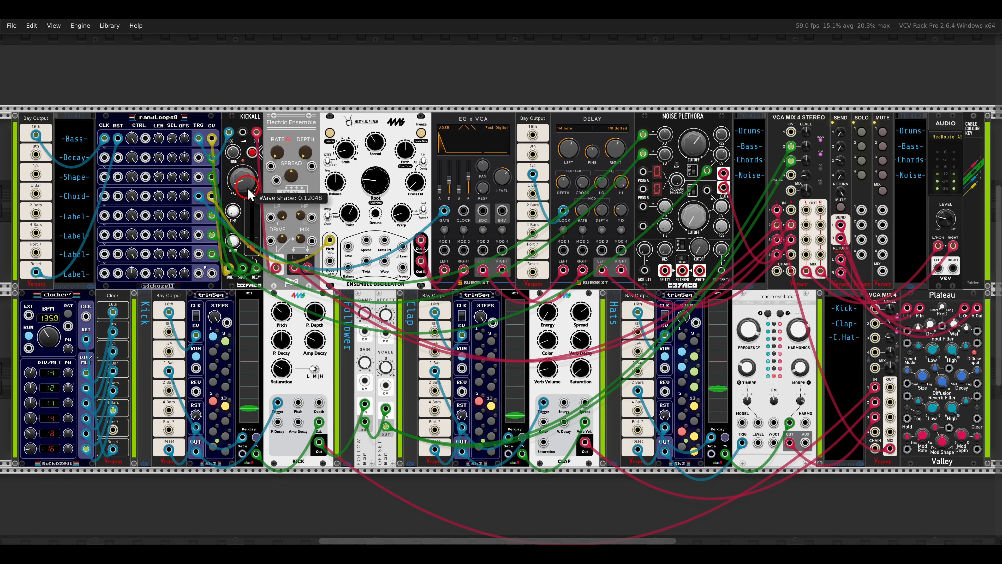
Sweep the Ensemble Oscillator's Root through values such as 28% and 62%, and set the delay's Feedback to about 54.8%.
{"action": "mouse_move", "coordinate": [380, 189]}
{"action": "left_mouse_down"}
{"action": "mouse_move", "coordinate": [375, 150]}
{"action": "mouse_move", "coordinate": [375, 200]}
{"action": "left_mouse_up"}
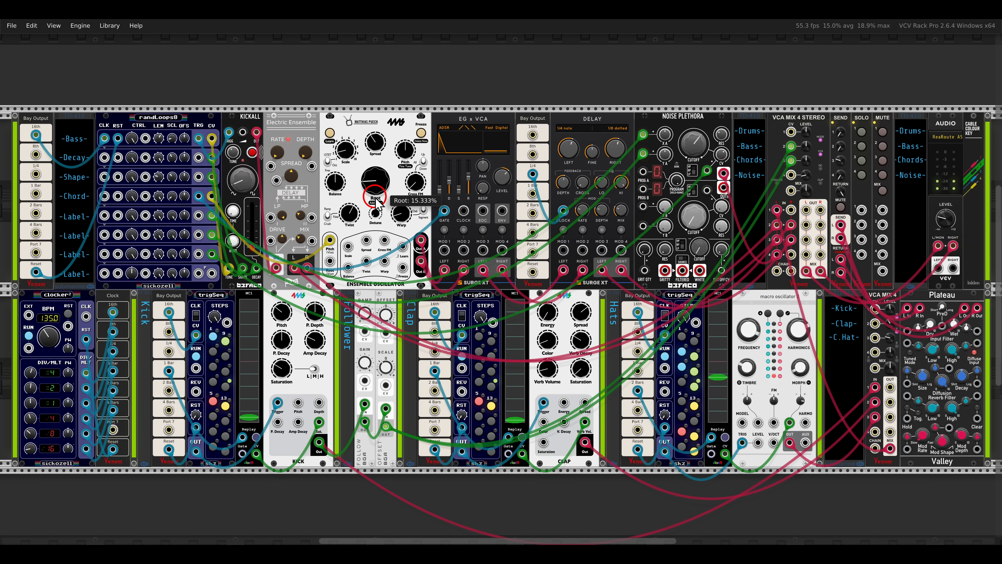
{"action": "left_click_drag", "start_coordinate": [561, 183], "coordinate": [561, 186]}
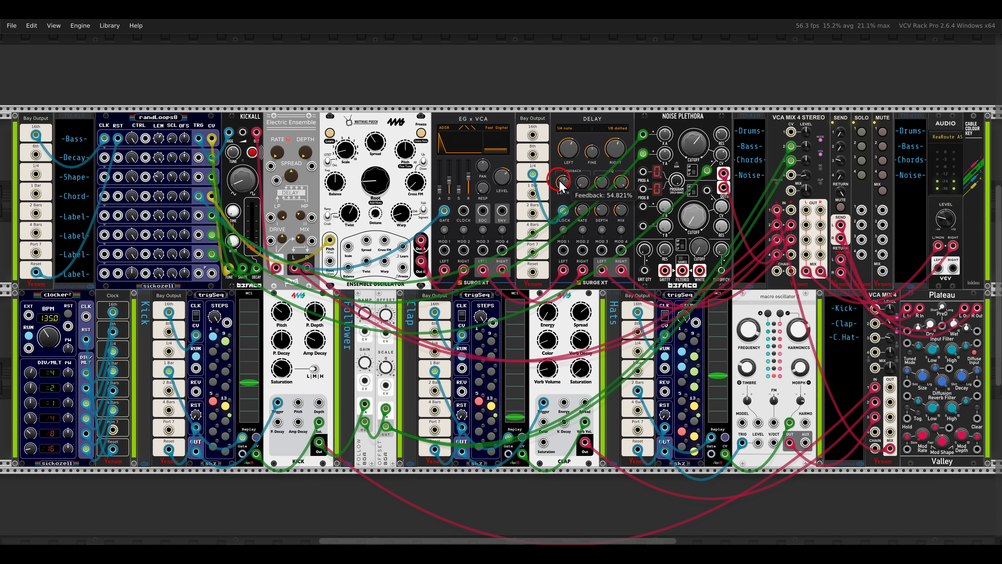
{"action": "left_click_drag", "start_coordinate": [382, 176], "coordinate": [373, 205]}
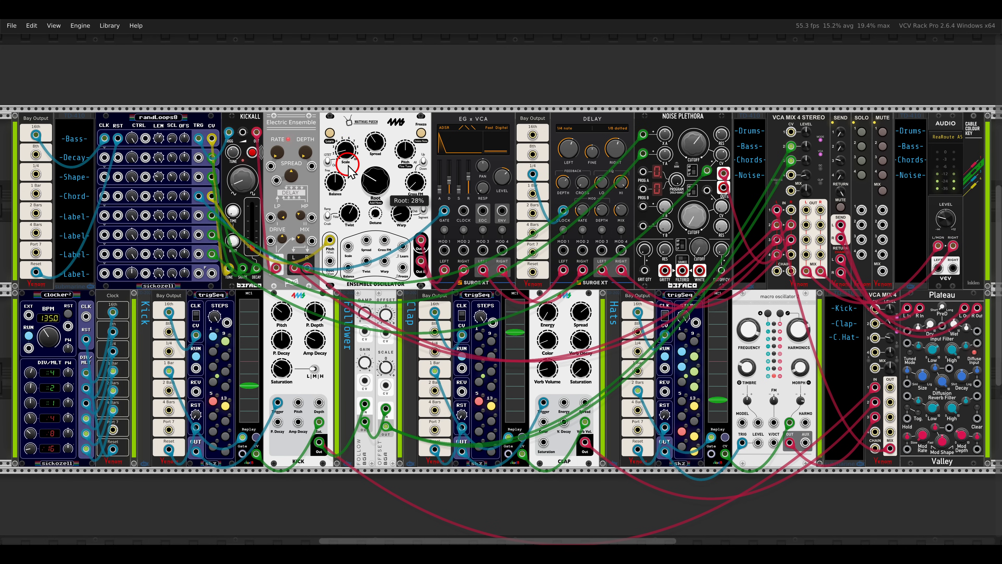
{"action": "left_click_drag", "start_coordinate": [347, 186], "coordinate": [357, 113]}
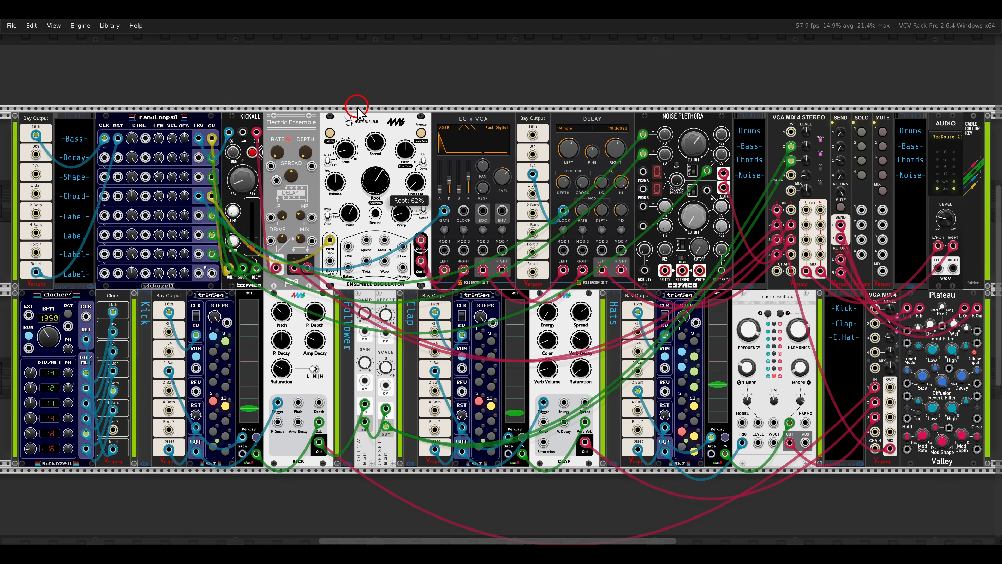
{"action": "left_click_drag", "start_coordinate": [372, 189], "coordinate": [373, 188]}
{"action": "left_click", "coordinate": [128, 199]}
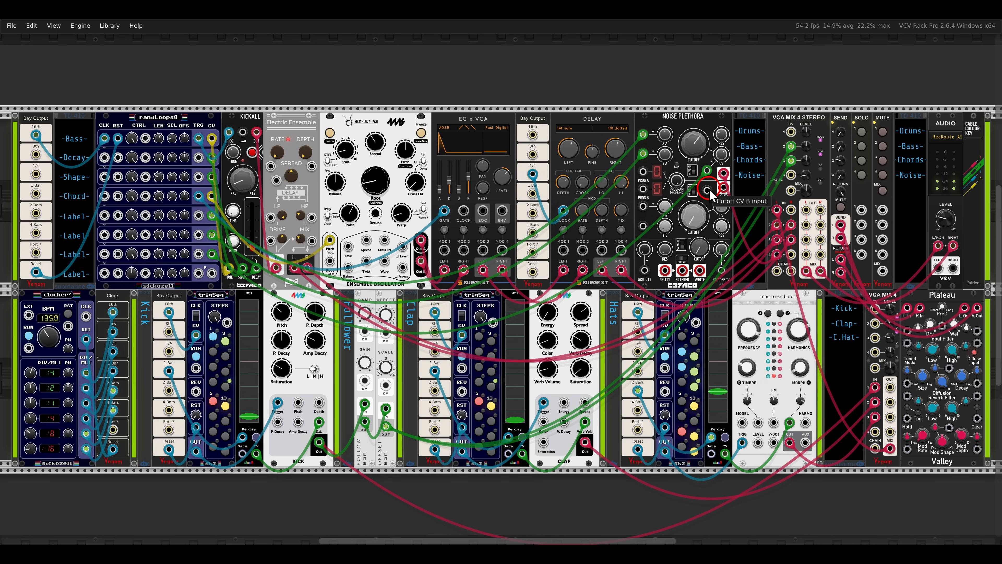
Patch the Noise Plethora's Algorithm B output to the stereo mixer's right channel 4 input, and randLoops8's eighth-row CV output to the X B input.
{"action": "left_click_drag", "start_coordinate": [719, 183], "coordinate": [791, 261]}
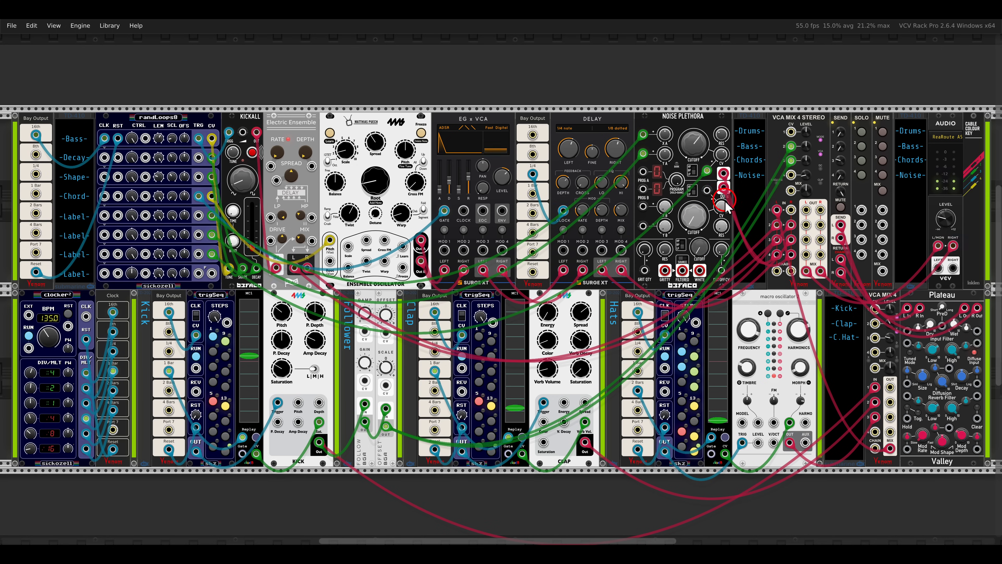
{"action": "left_click", "coordinate": [678, 165]}
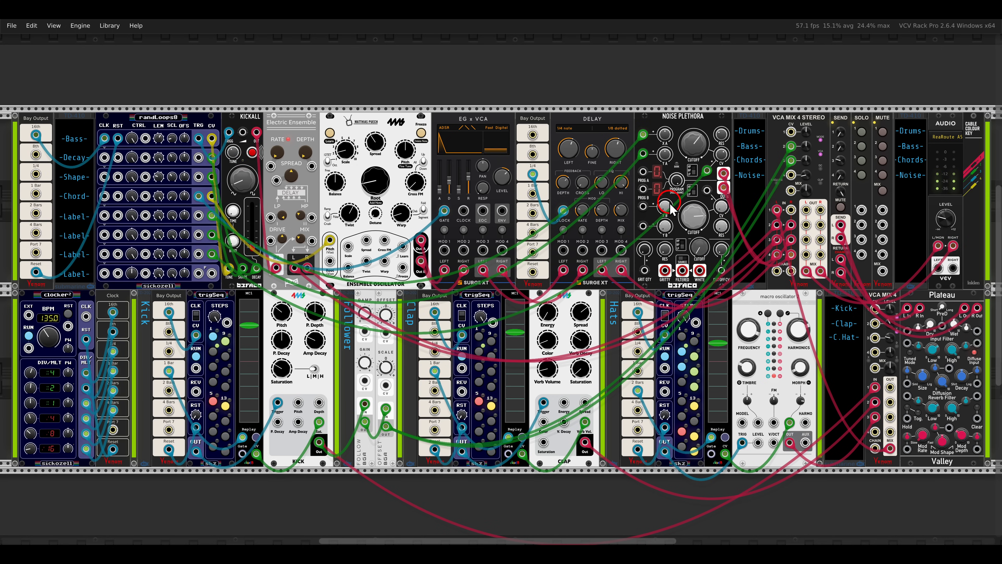
{"action": "left_click_drag", "start_coordinate": [643, 206], "coordinate": [212, 273]}
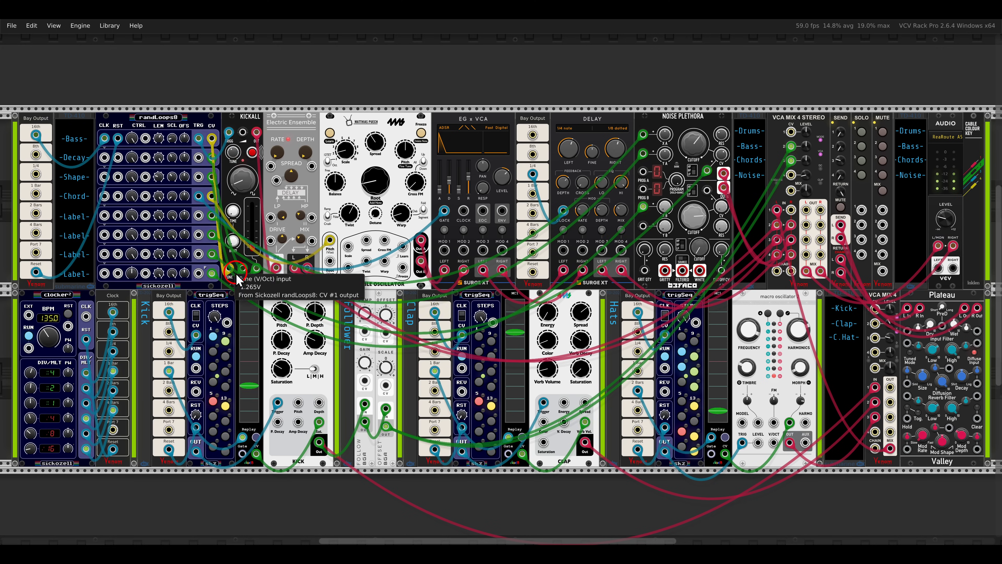
Modulate the Noise Plethora's Cutoff B from randLoops8's seventh-row CV output and lower the Cutoff B knob.
{"action": "left_click", "coordinate": [641, 225]}
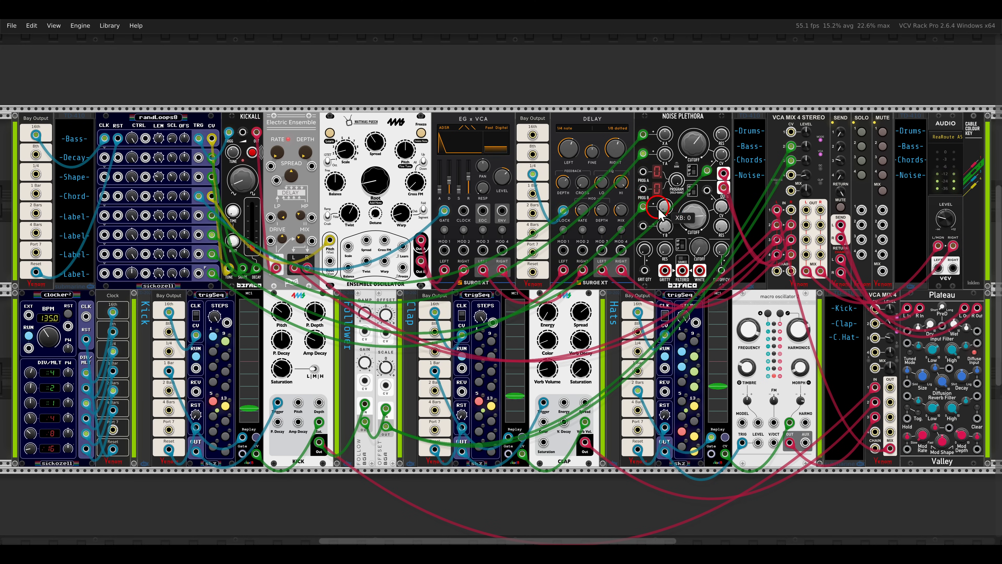
{"action": "left_click_drag", "start_coordinate": [677, 223], "coordinate": [708, 248]}
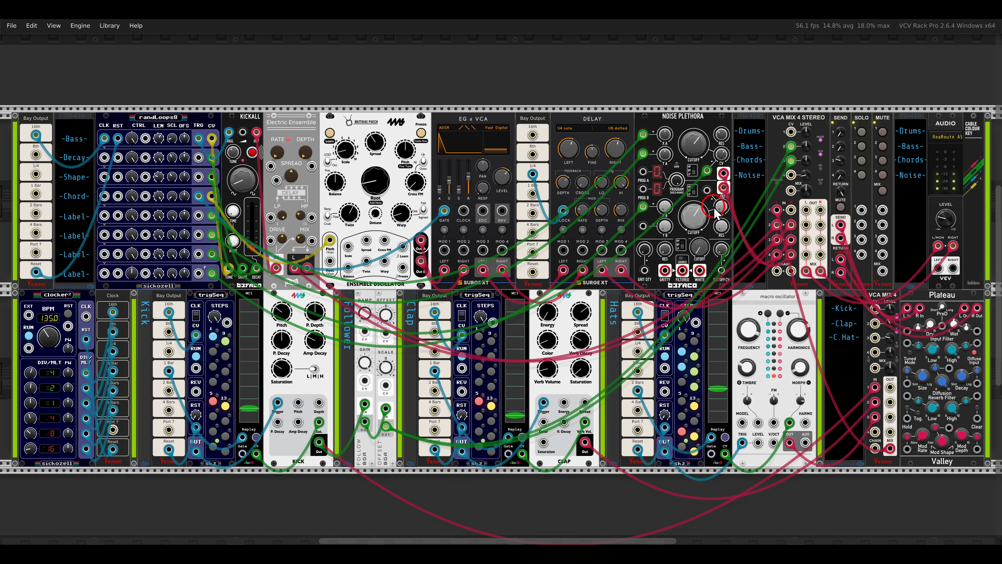
{"action": "left_click_drag", "start_coordinate": [707, 190], "coordinate": [216, 255]}
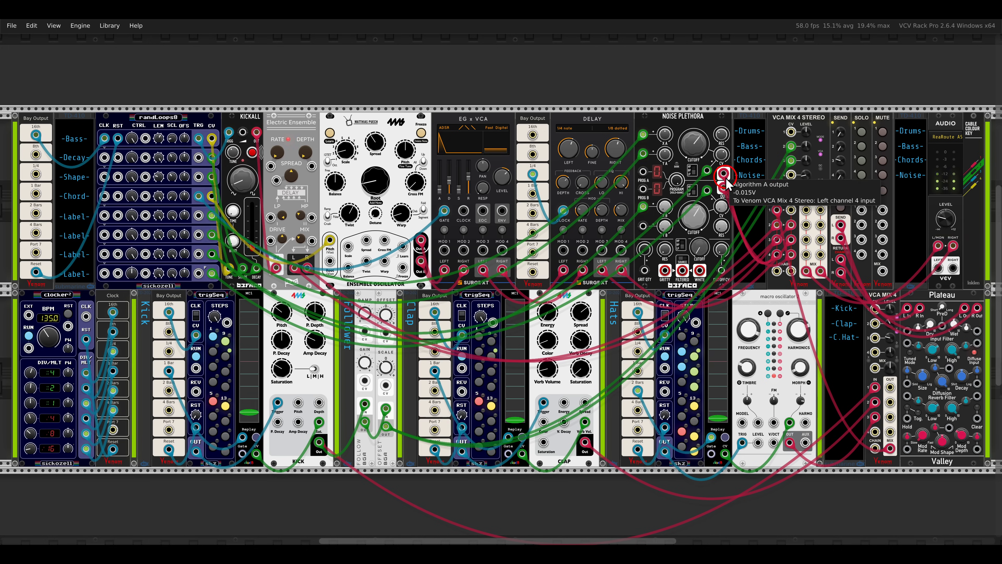
{"action": "left_click_drag", "start_coordinate": [698, 215], "coordinate": [711, 266]}
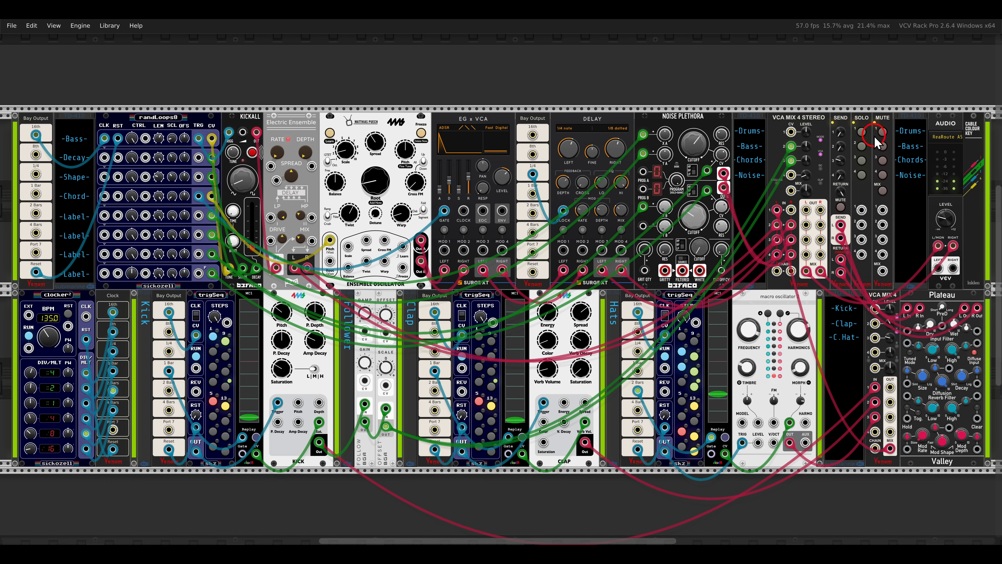
Mute the Drums channel on the stereo mixer and adjust randLoops8's first-row Control amount.
{"action": "left_click", "coordinate": [883, 132]}
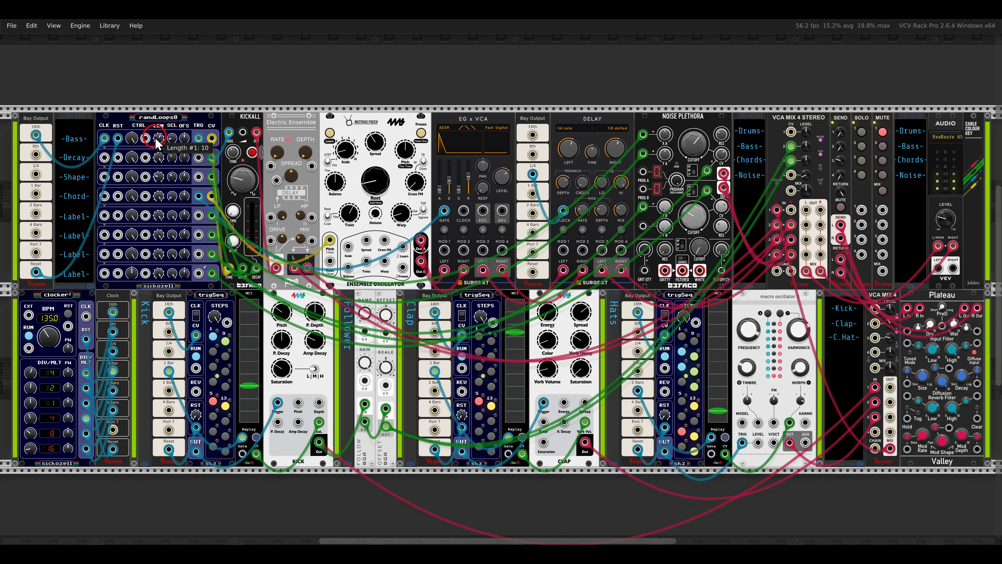
{"action": "double_click", "coordinate": [128, 138]}
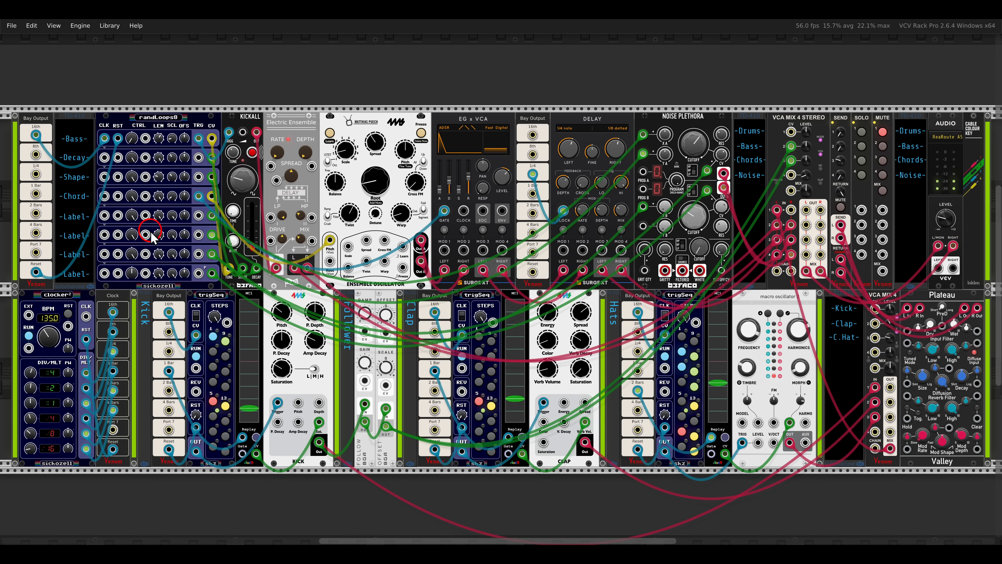
{"action": "left_click", "coordinate": [136, 138]}
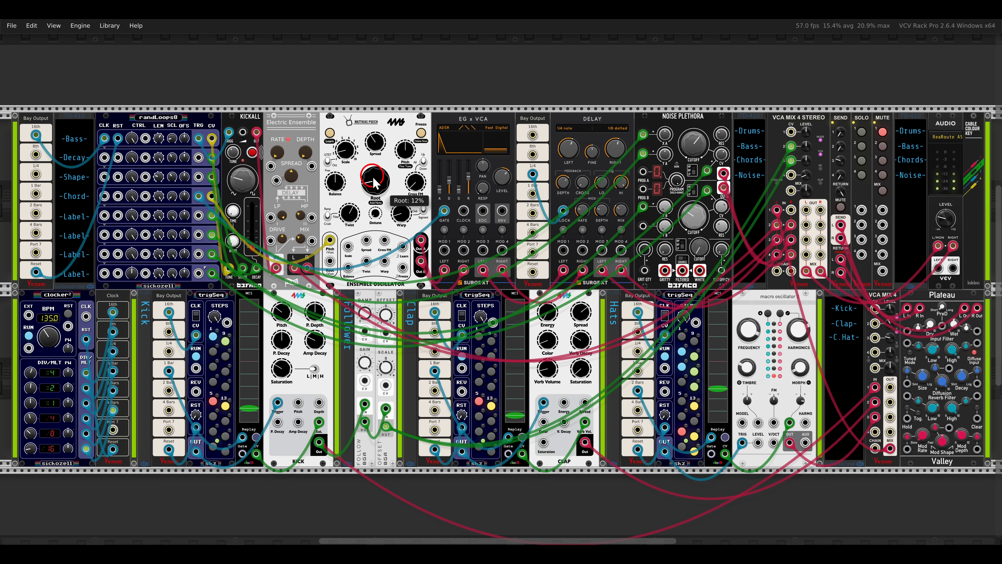
Sweep the Ensemble Oscillator's Root up and back down, and unmute the Drums channel.
{"action": "left_click_drag", "start_coordinate": [374, 176], "coordinate": [354, 101]}
{"action": "left_click_drag", "start_coordinate": [371, 144], "coordinate": [372, 180]}
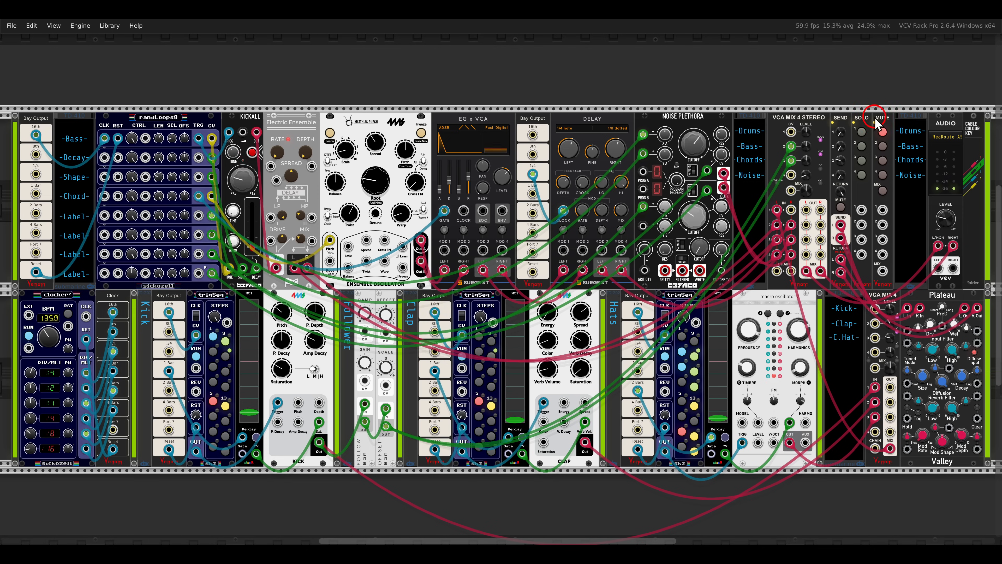
{"action": "left_click", "coordinate": [881, 131]}
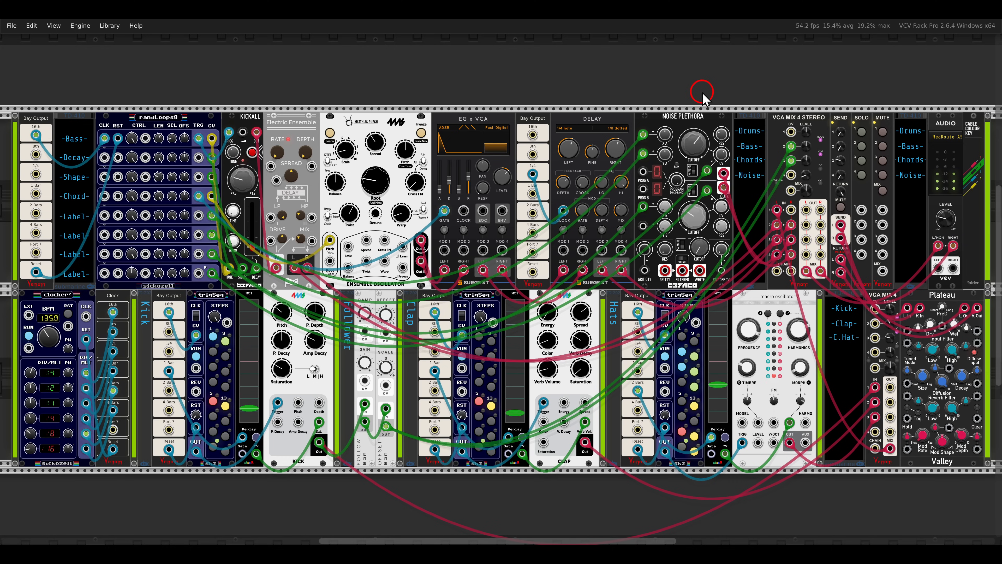
{"action": "mouse_move", "coordinate": [376, 178]}
{"action": "left_mouse_down"}
{"action": "mouse_move", "coordinate": [360, 125]}
{"action": "mouse_move", "coordinate": [376, 181]}
{"action": "left_mouse_up"}
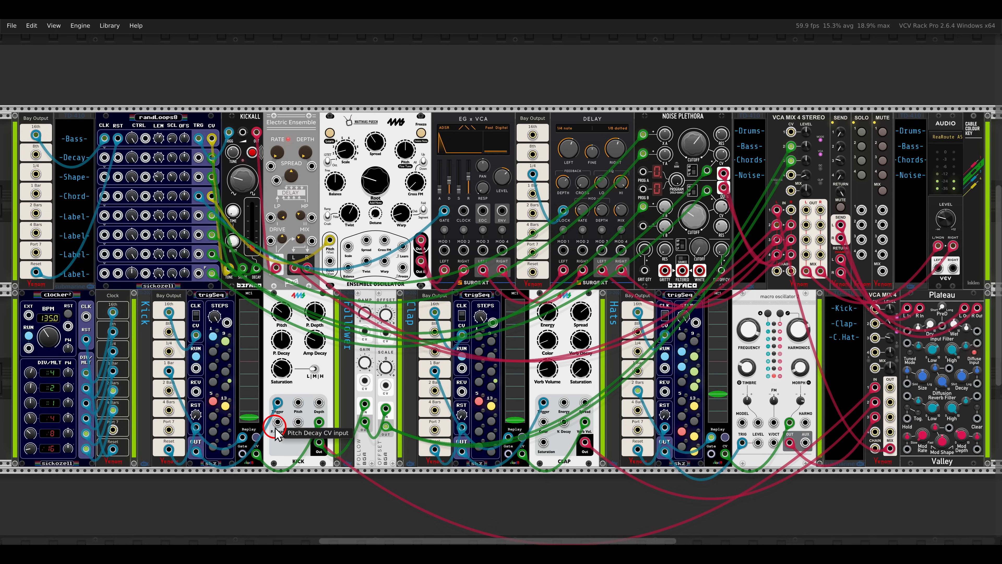
Toggle steps 6 and 8 of the kick sequence and turn down the kick module's Saturation.
{"action": "left_click", "coordinate": [213, 415]}
{"action": "left_click", "coordinate": [214, 446]}
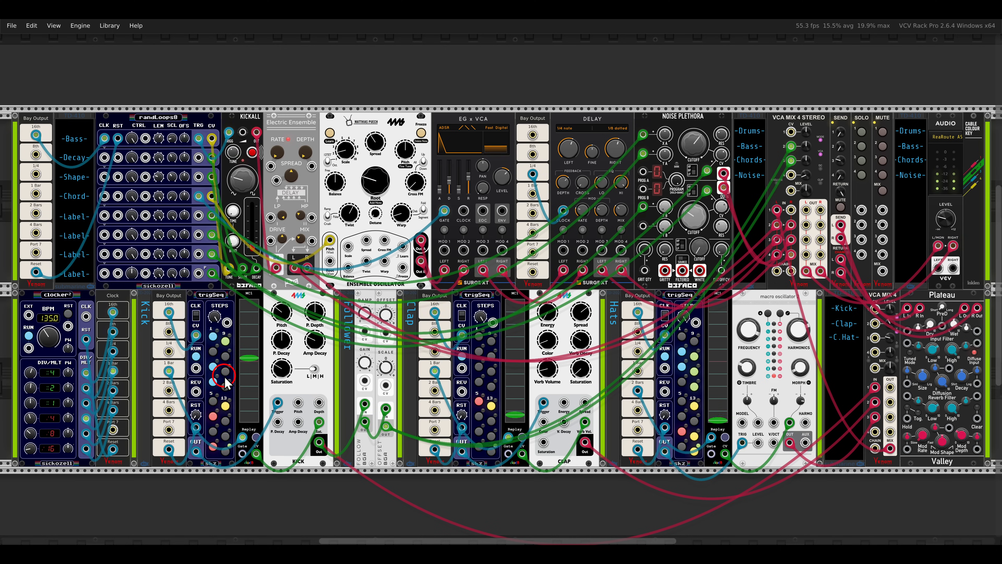
{"action": "left_click_drag", "start_coordinate": [281, 368], "coordinate": [280, 390]}
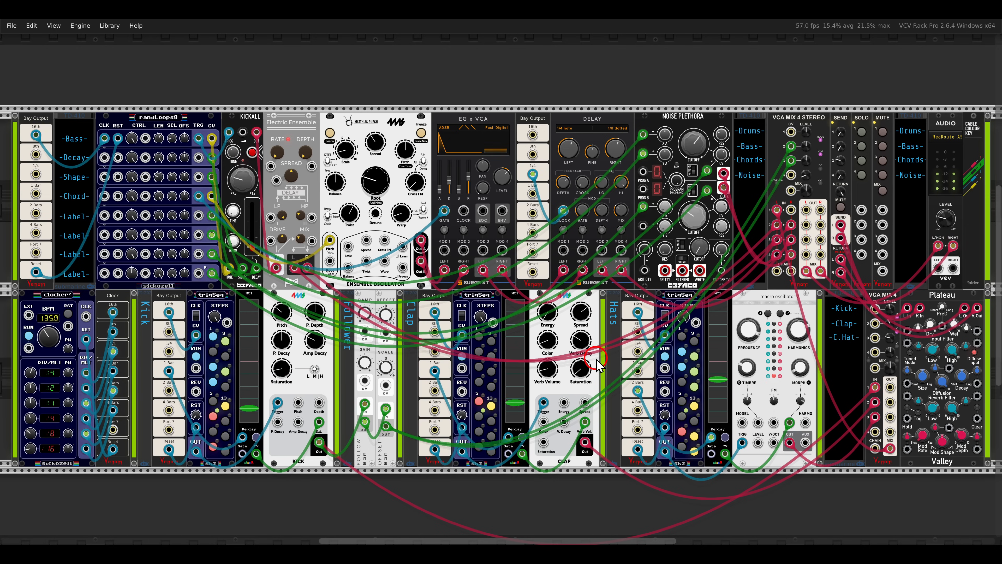
{"action": "mouse_move", "coordinate": [547, 367]}
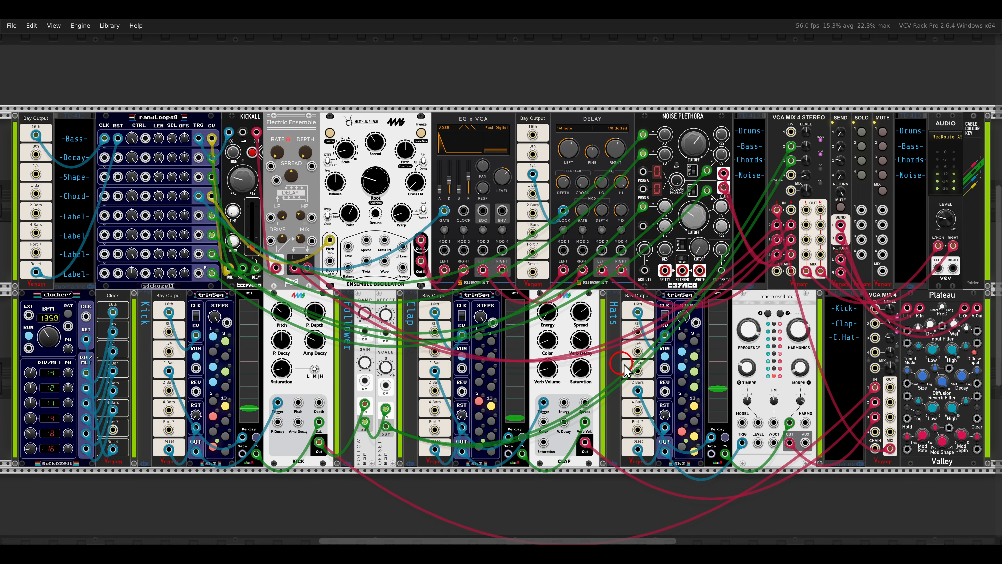
{"action": "mouse_move", "coordinate": [892, 323]}
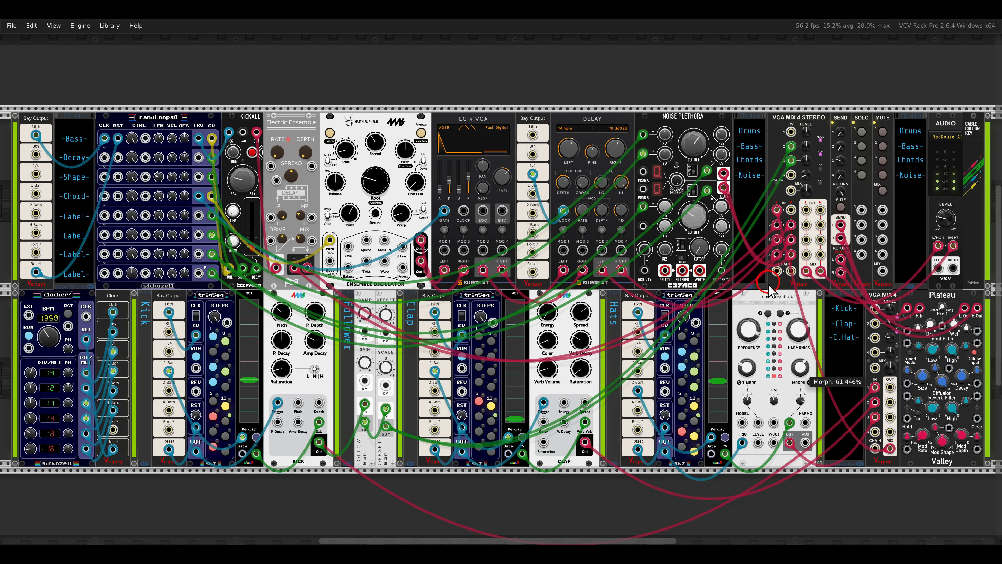
Rearrange the kick pattern by toggling steps 3, 6, 13 and 14 of its trigSeq.
{"action": "left_click", "coordinate": [215, 368]}
{"action": "left_click", "coordinate": [214, 416]}
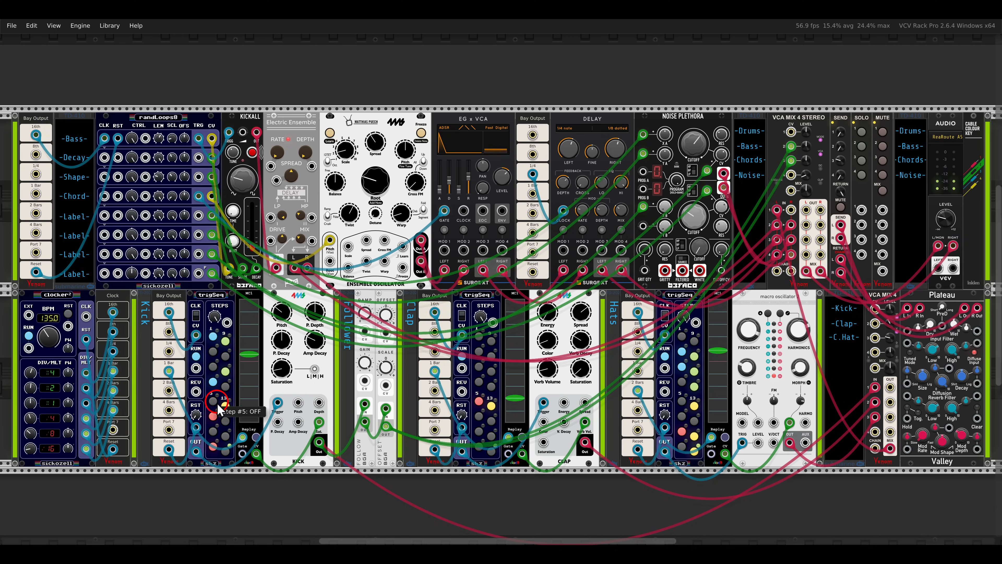
{"action": "left_click", "coordinate": [223, 409]}
{"action": "left_click", "coordinate": [225, 422]}
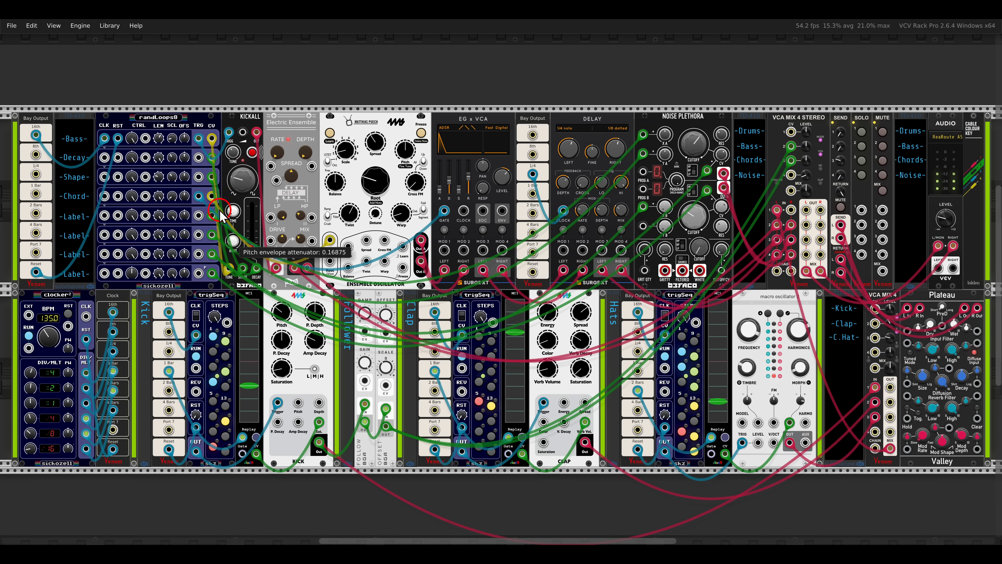
Raise the KICKALL's pitch envelope attenuator to about 0.90 and retune the Ensemble Oscillator's Root.
{"action": "left_click_drag", "start_coordinate": [220, 211], "coordinate": [198, 112]}
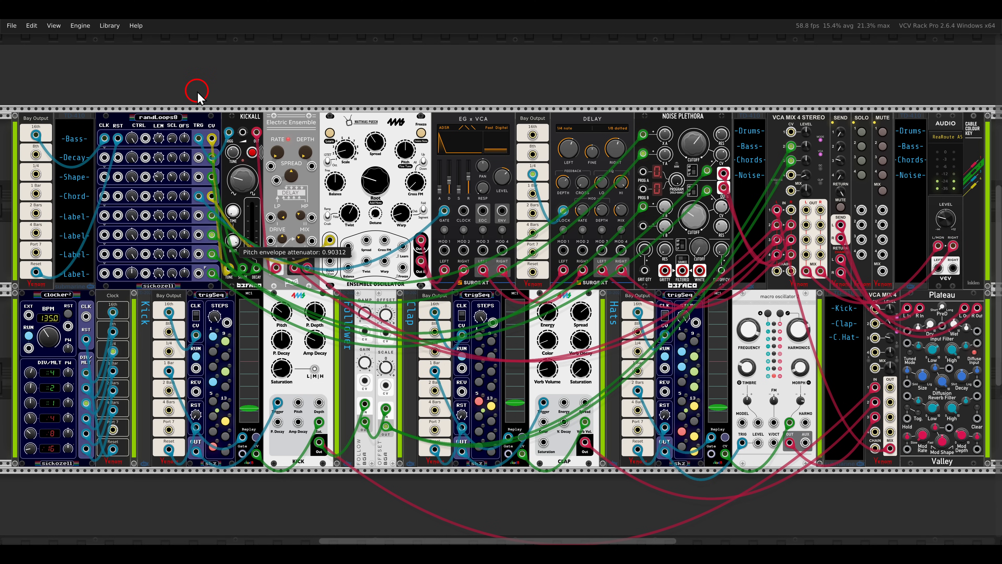
{"action": "mouse_move", "coordinate": [369, 189]}
{"action": "left_mouse_down"}
{"action": "mouse_move", "coordinate": [351, 74]}
{"action": "mouse_move", "coordinate": [377, 193]}
{"action": "left_mouse_up"}
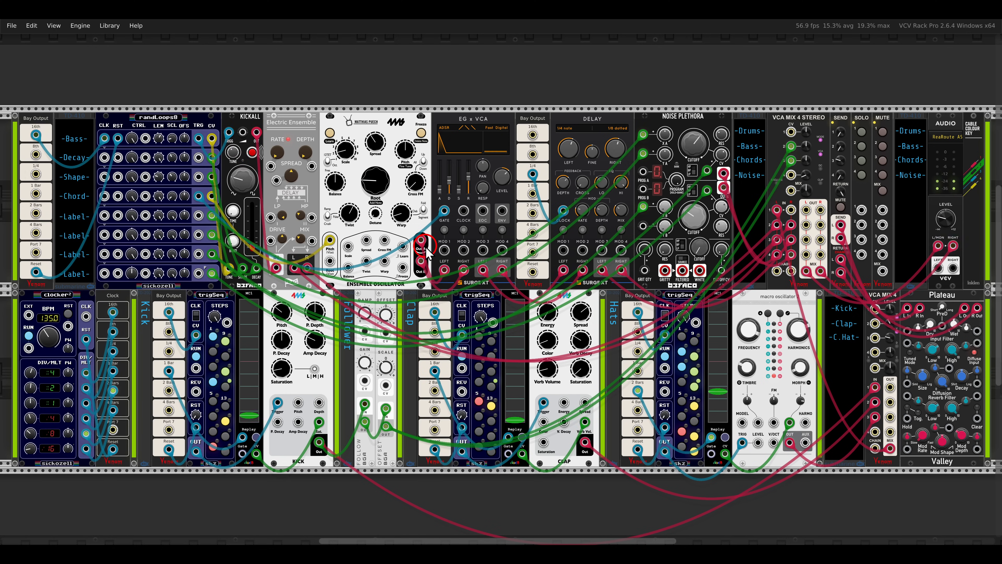
Fade the groove out with the Audio module's Level.
{"action": "left_click_drag", "start_coordinate": [942, 217], "coordinate": [958, 294]}
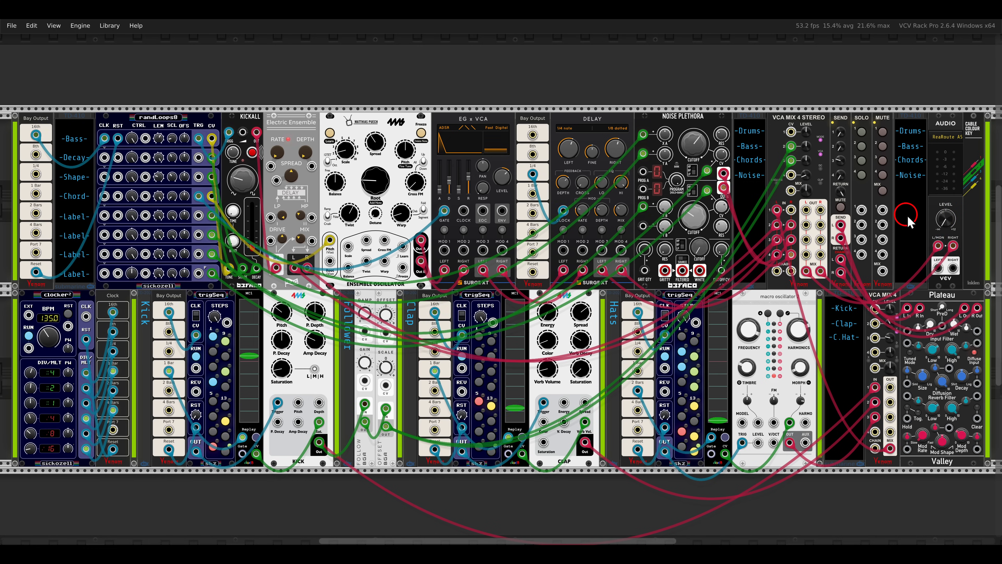
{"action": "left_click_drag", "start_coordinate": [942, 217], "coordinate": [943, 208]}
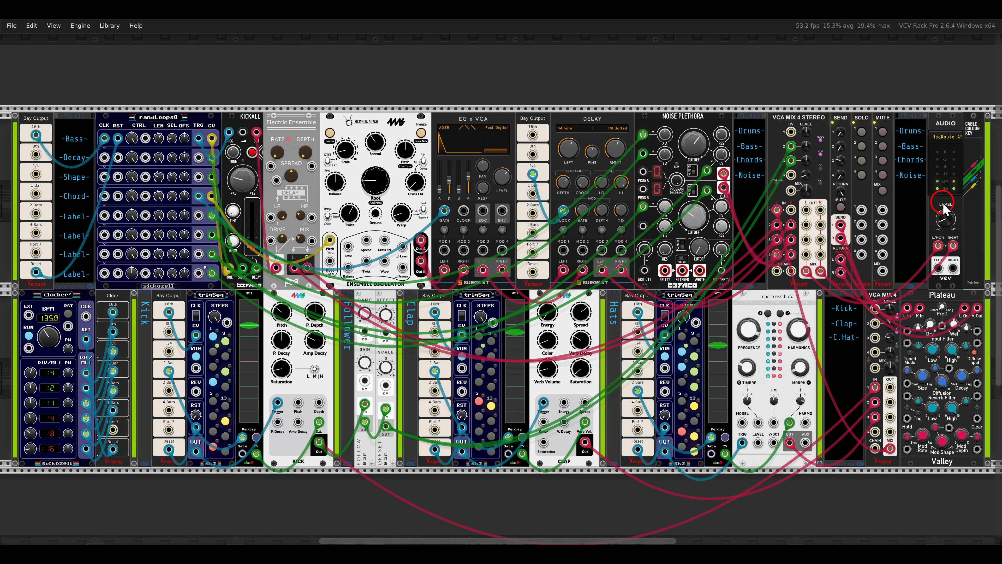